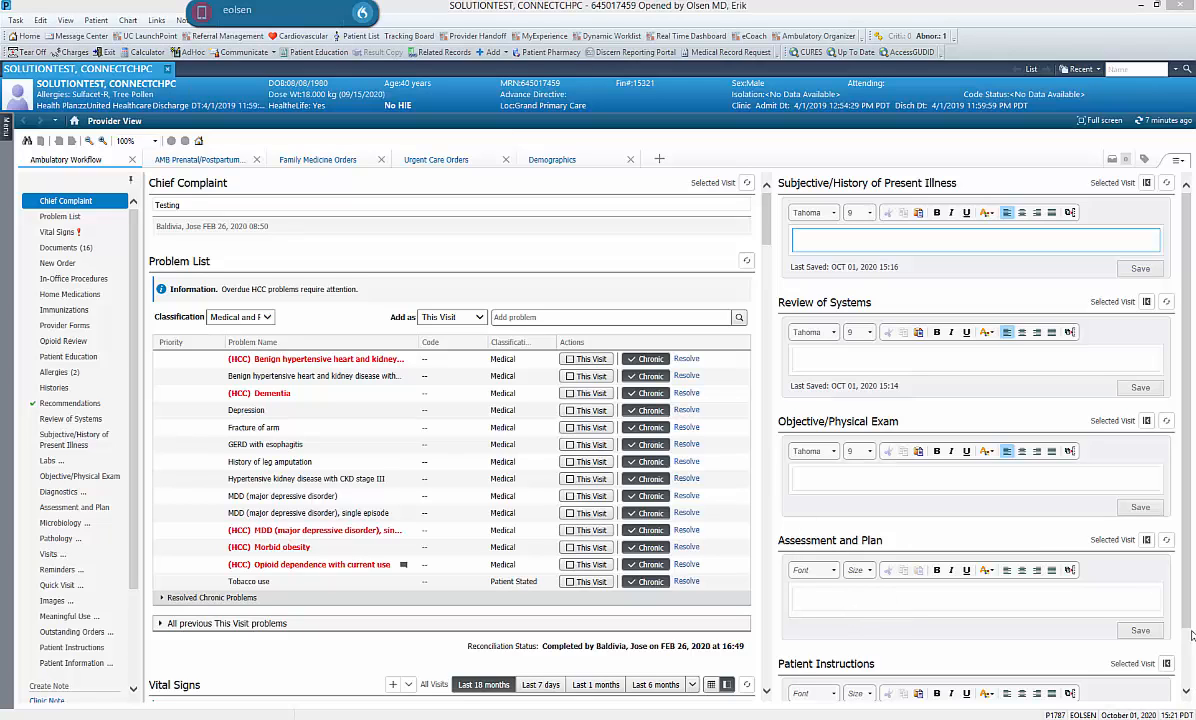
- Move the Patient Instructions component out of the note-writing column into the main workflow column
scroll(1188, 614, "down", 2)
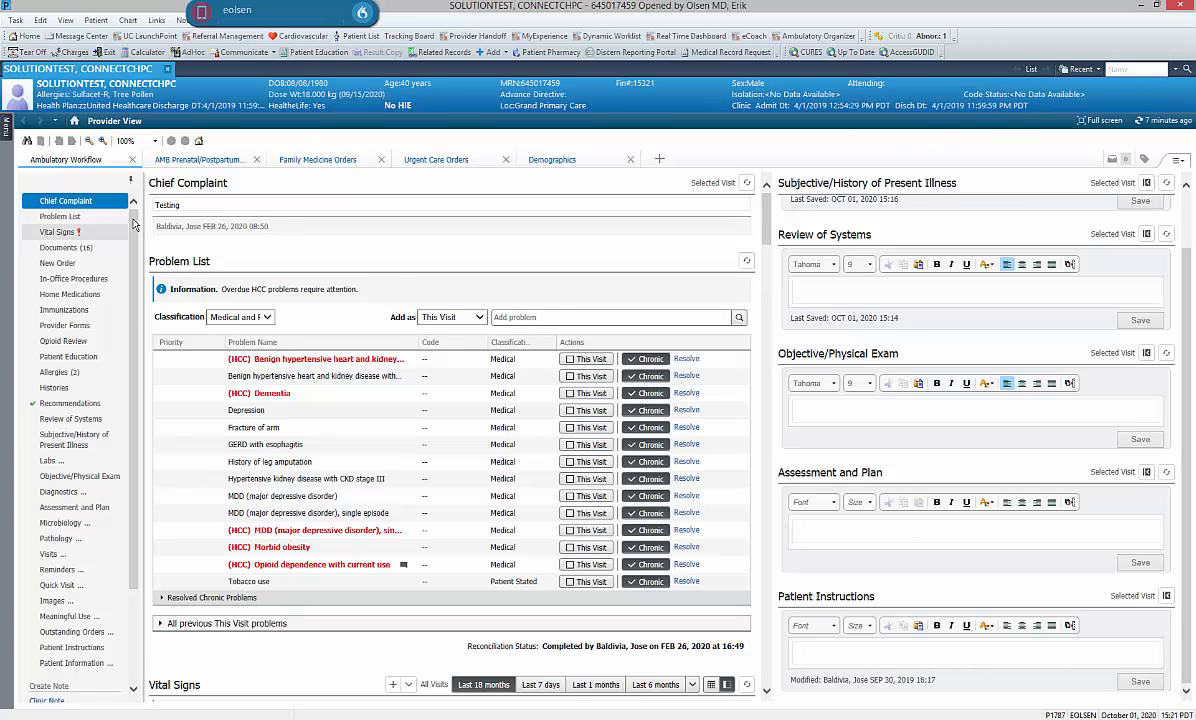
scroll(121, 333, "down", 3)
scroll(115, 315, "up", 3)
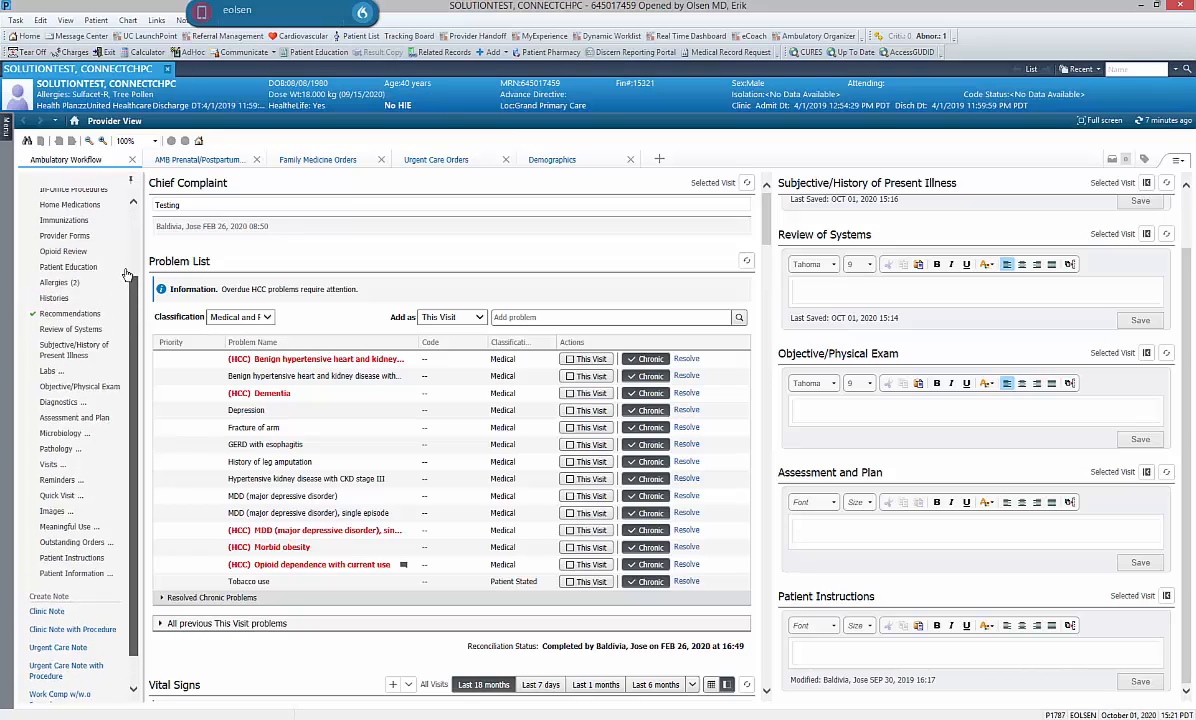
left_click(52, 295)
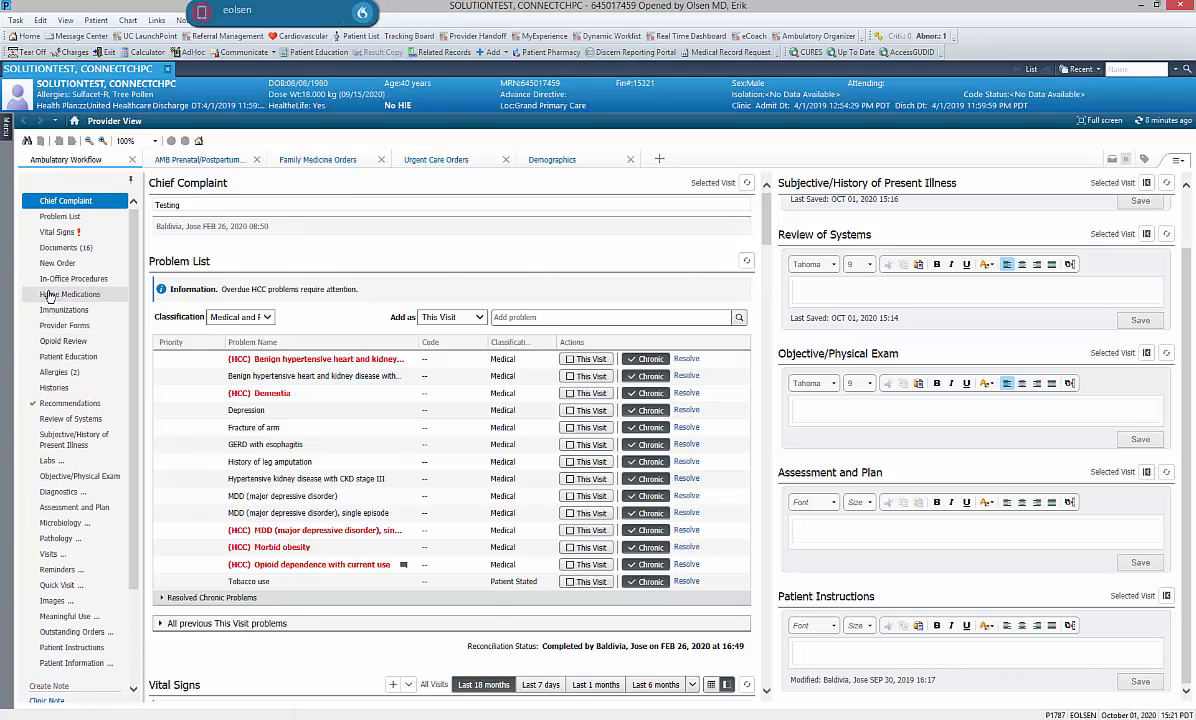
left_click(27, 200)
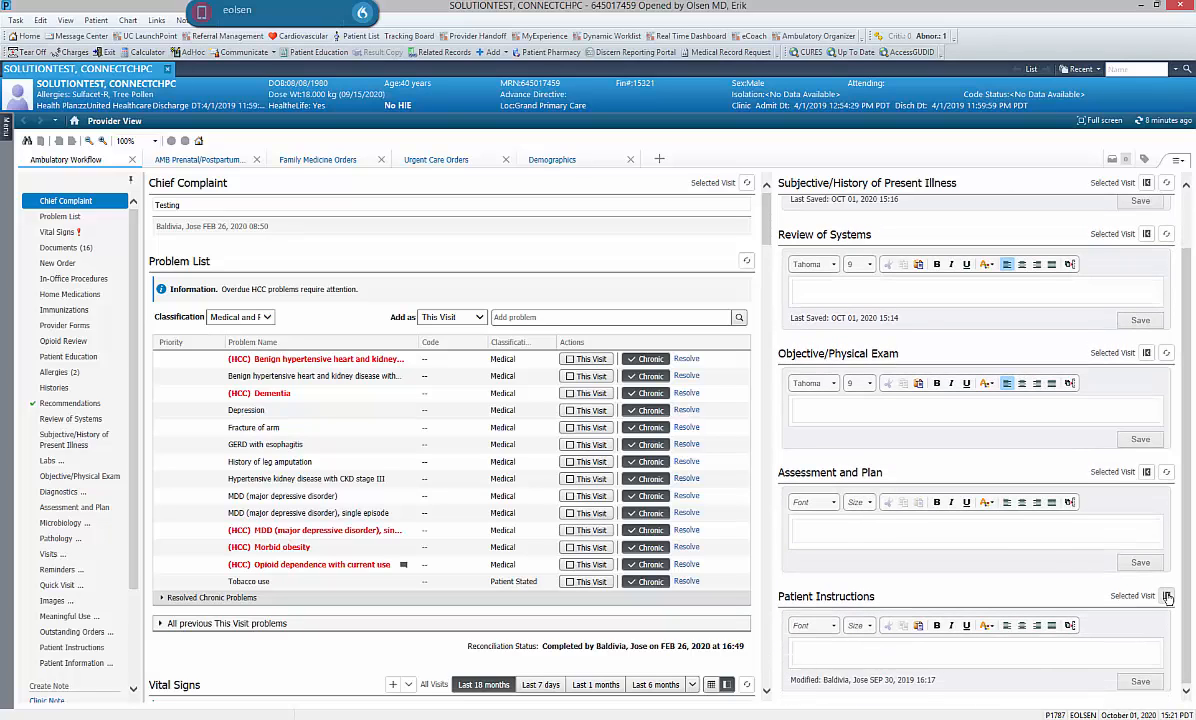
left_click(1167, 597)
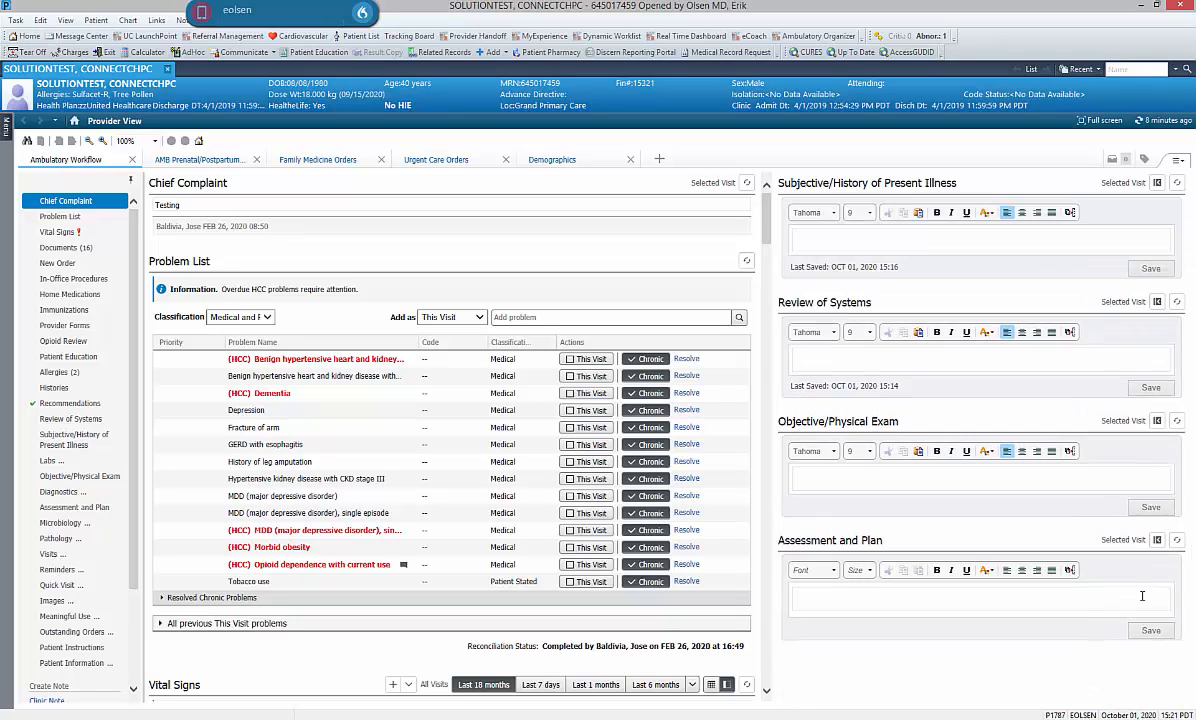
- Find Patient Instructions at the end of the main workflow column and move it back to the note-writing column
left_click(60, 663)
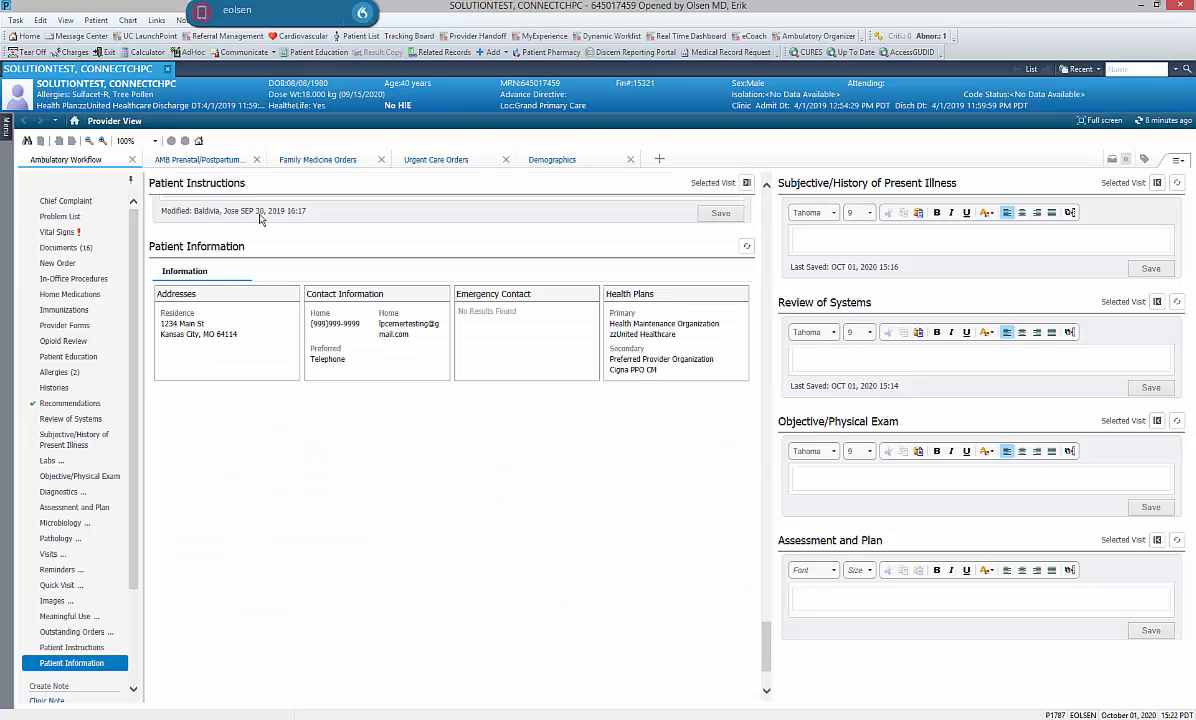
left_click(767, 188)
scroll(179, 229, "up", 2)
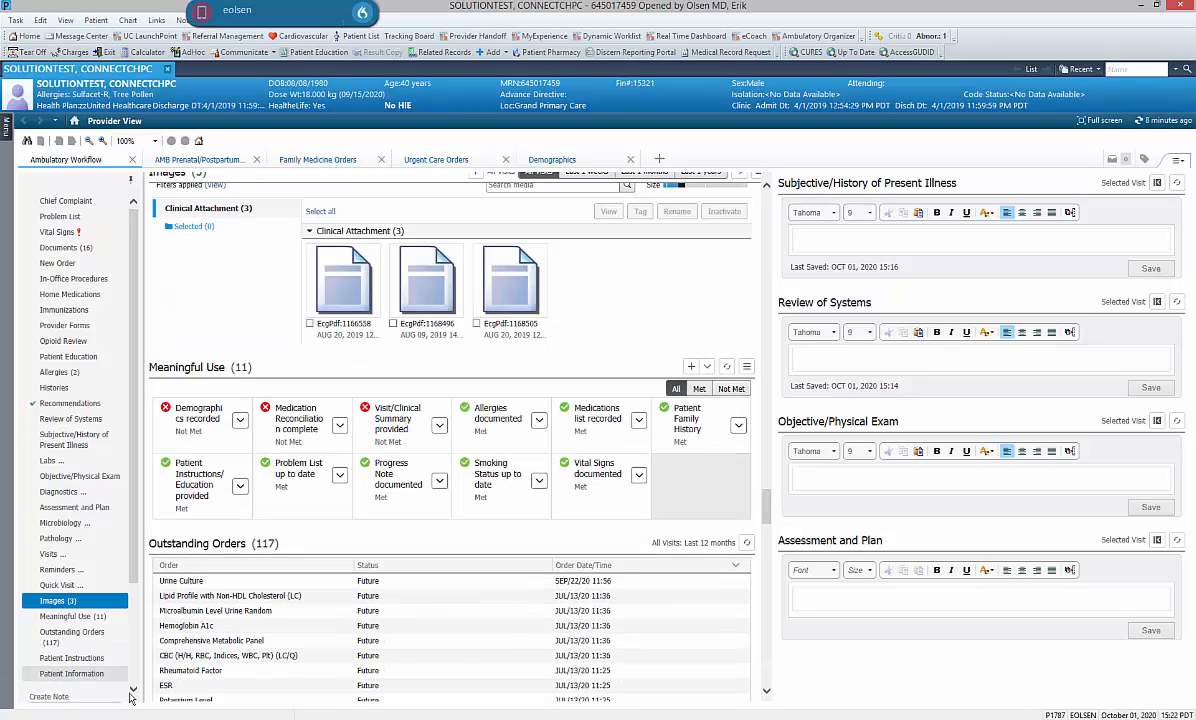
left_click(80, 660)
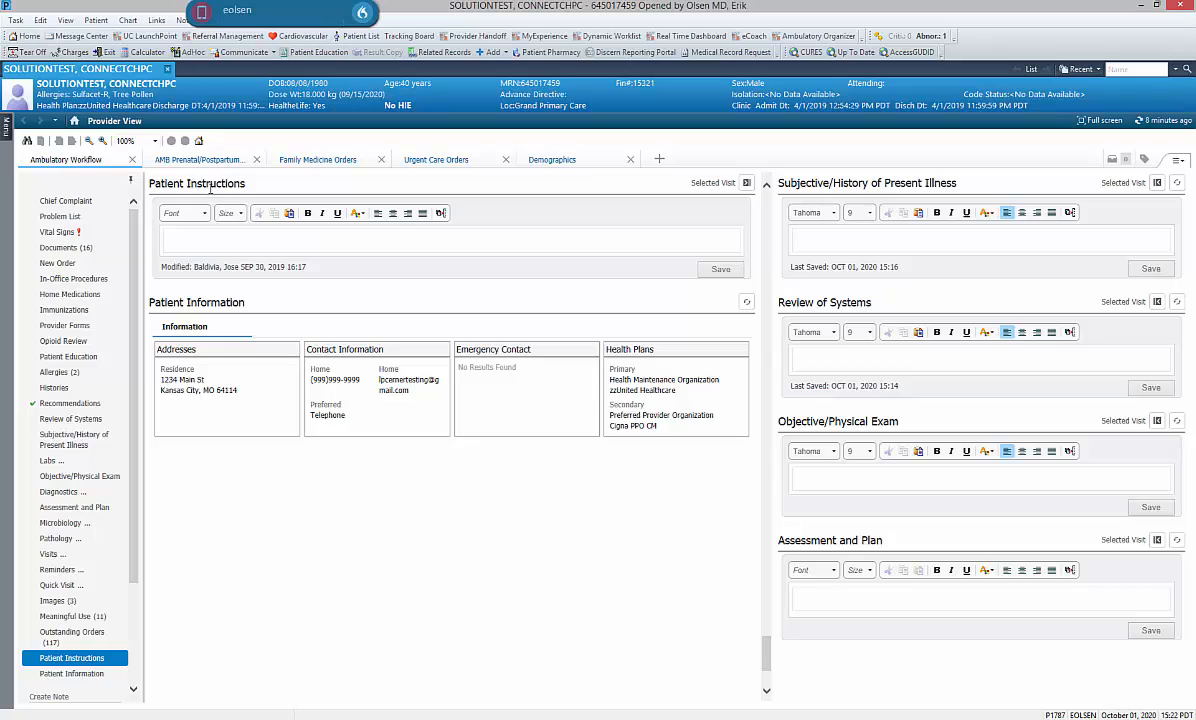
left_click(746, 184)
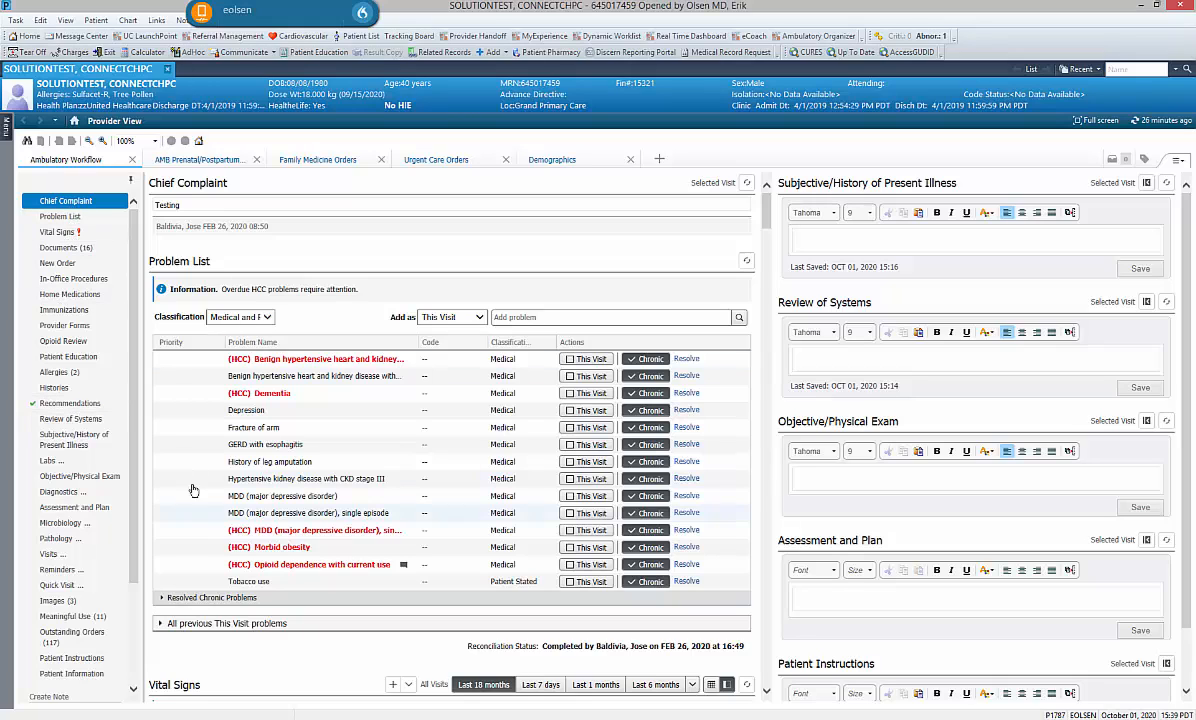
- Browse the Documents, Recommendations, Objective/Physical Exam and Provider Forms sections, and return to Chief Complaint
left_click(62, 247)
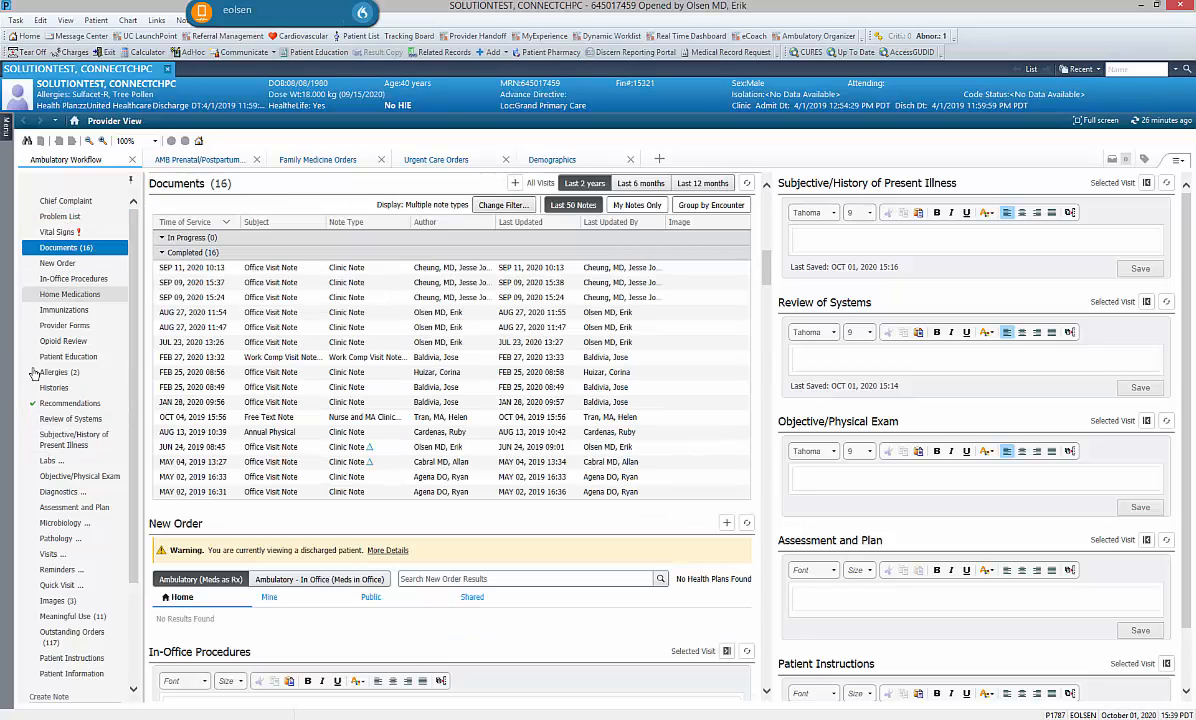
left_click(56, 408)
left_click(55, 479)
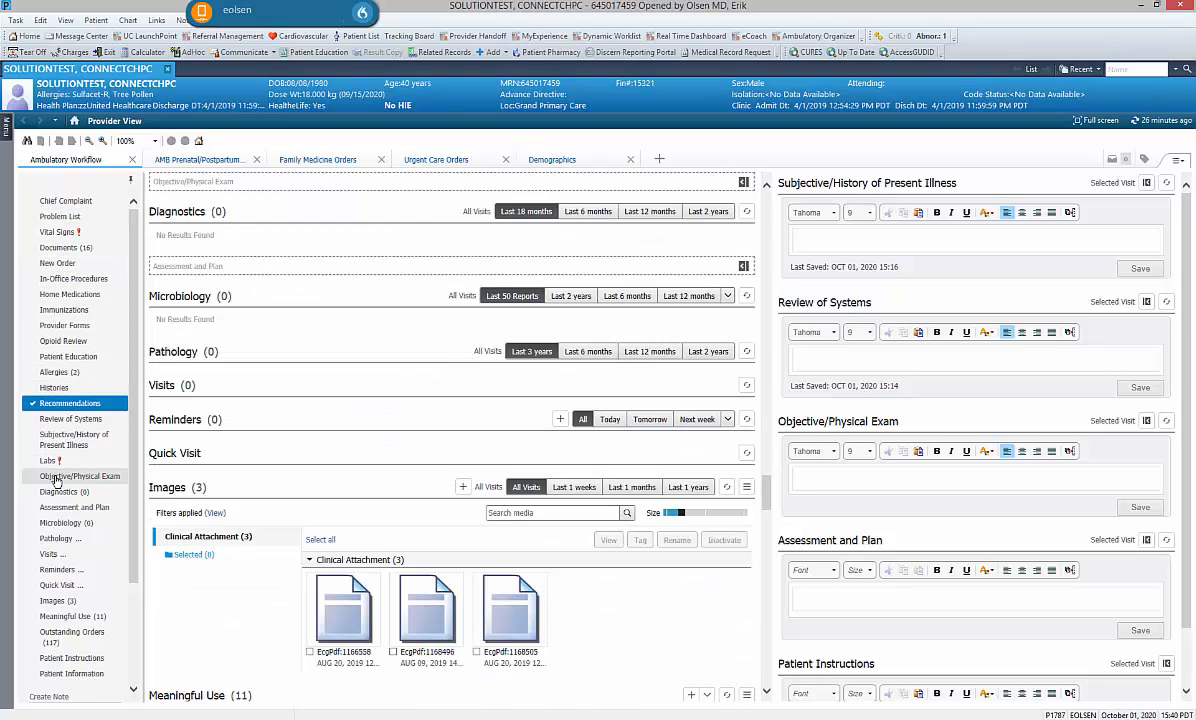
left_click(58, 326)
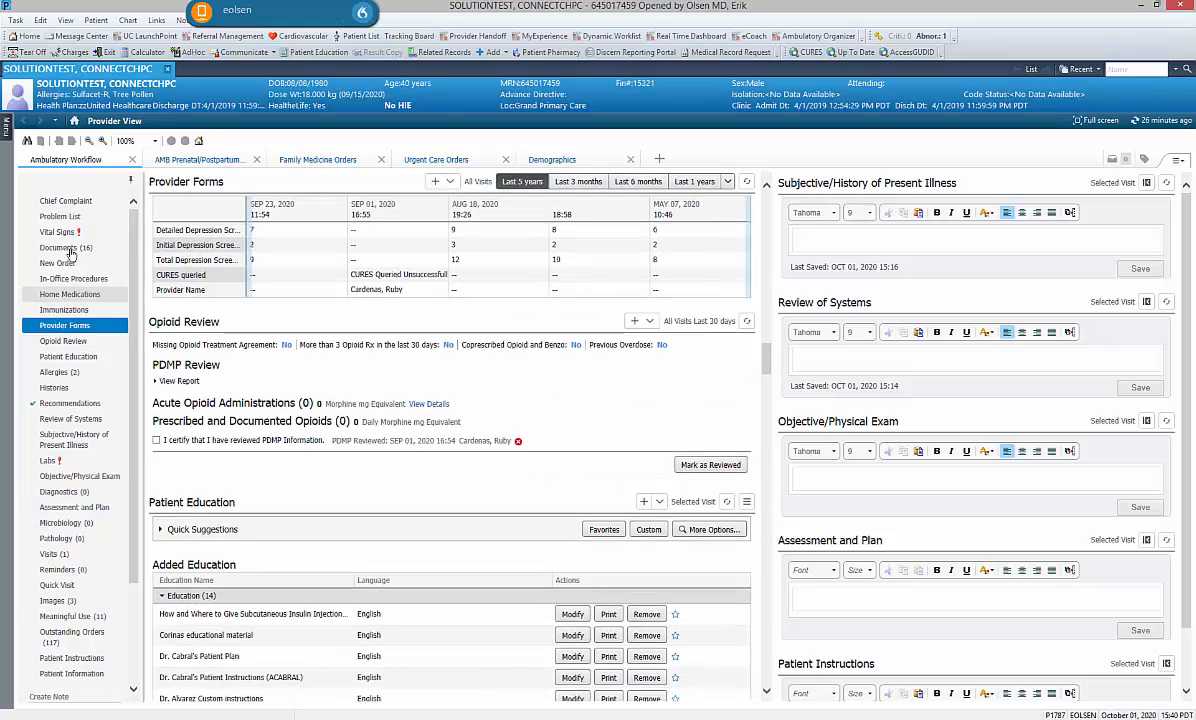
left_click(68, 202)
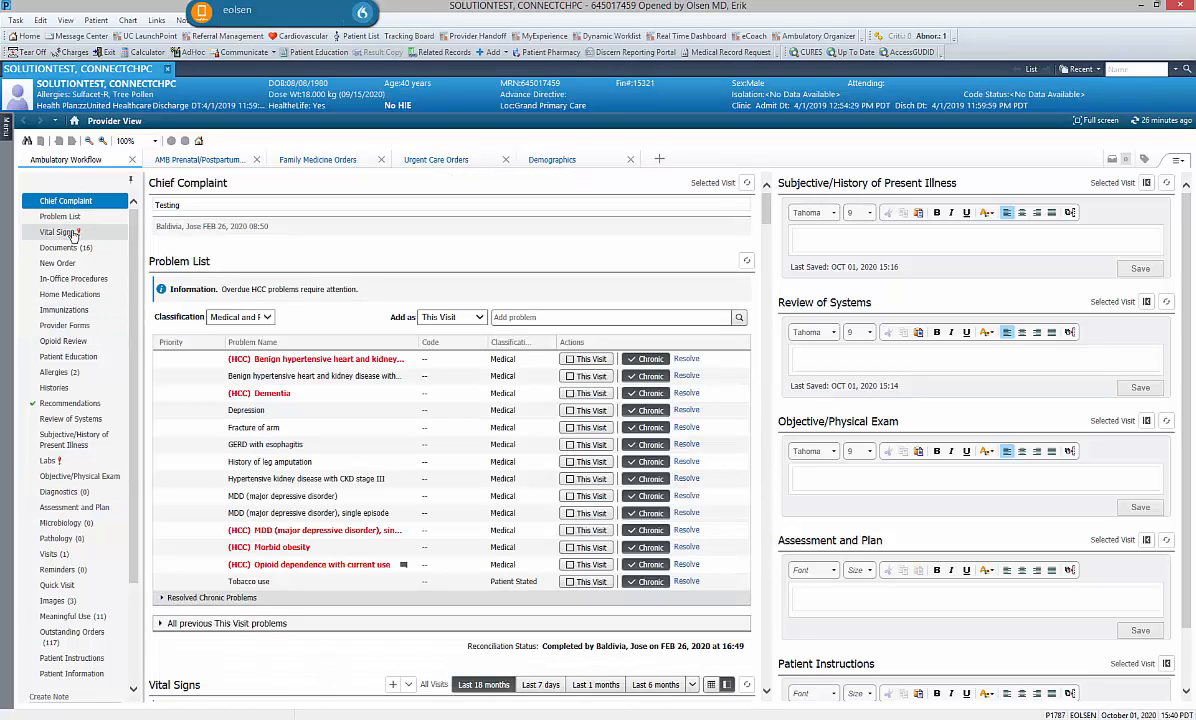
- Review the note-type filter options of the Documents list and dismiss them without applying changes
left_click(65, 248)
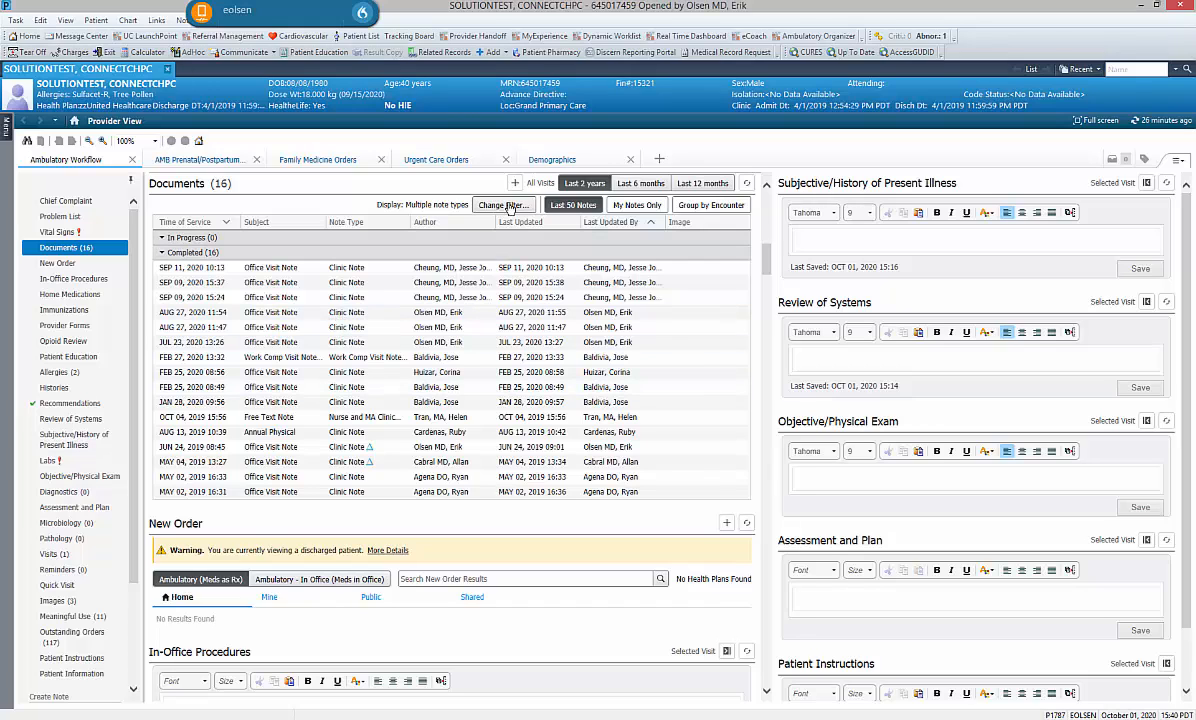
left_click(479, 204)
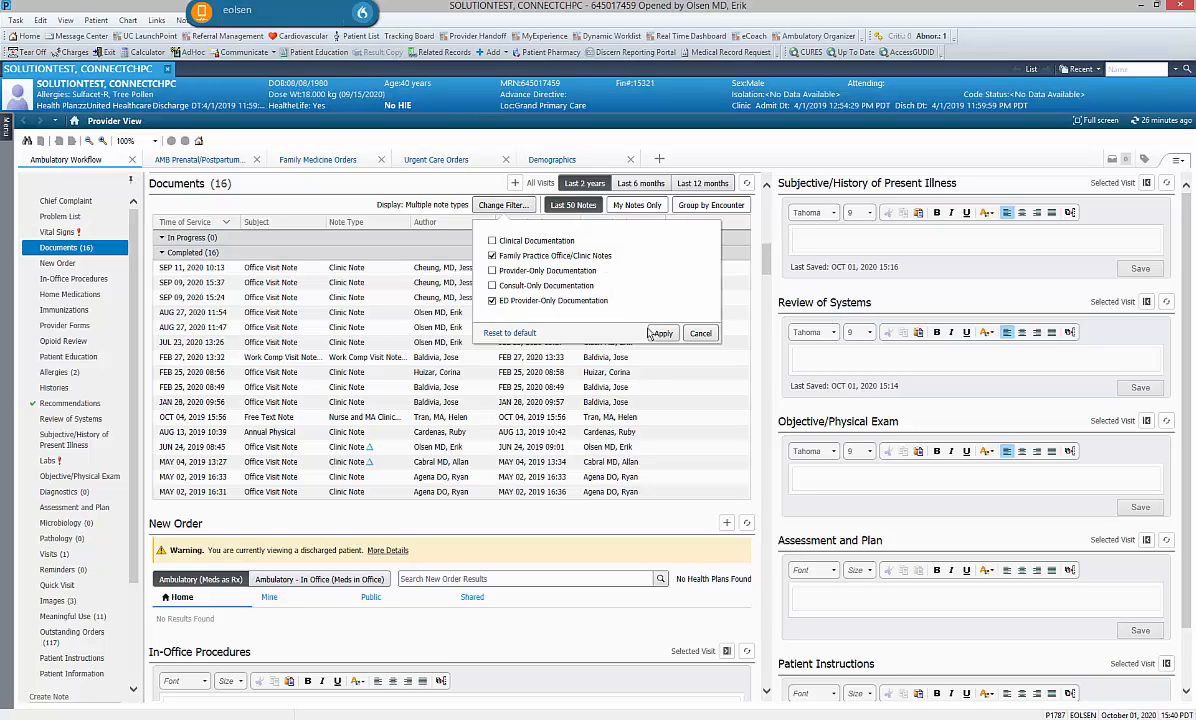
left_click(699, 336)
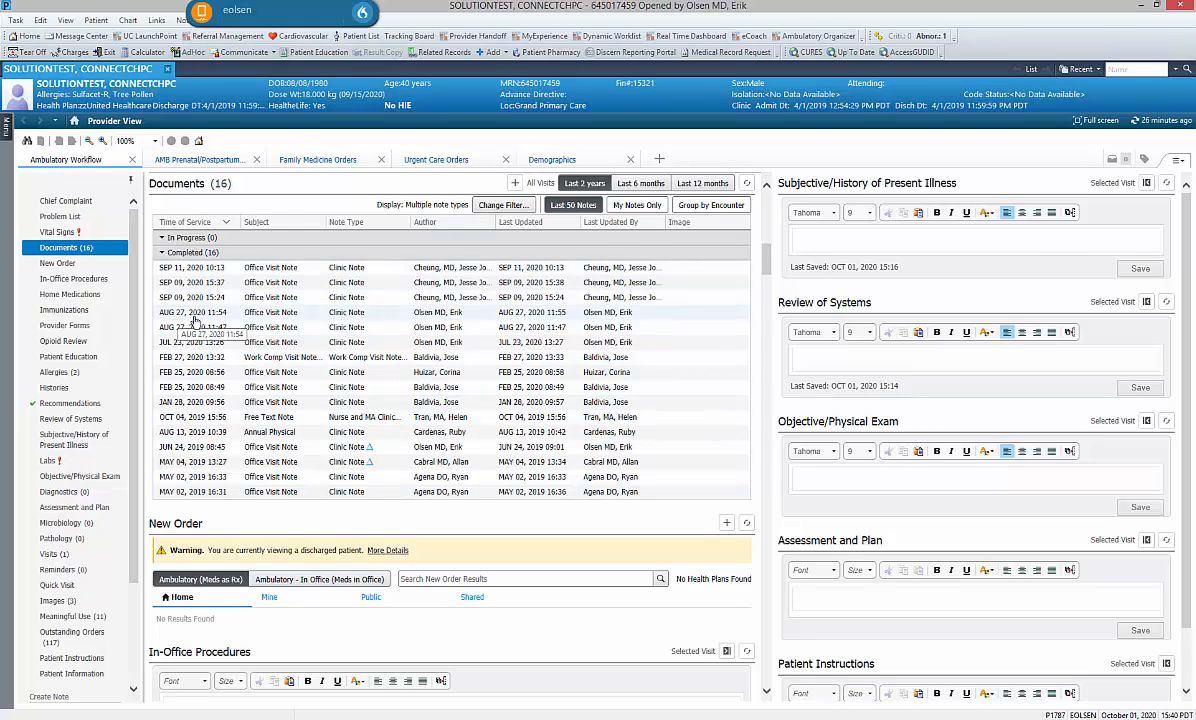
- Read through the office visit note of AUG 27, 2020 11:54 and close its preview
left_click(345, 313)
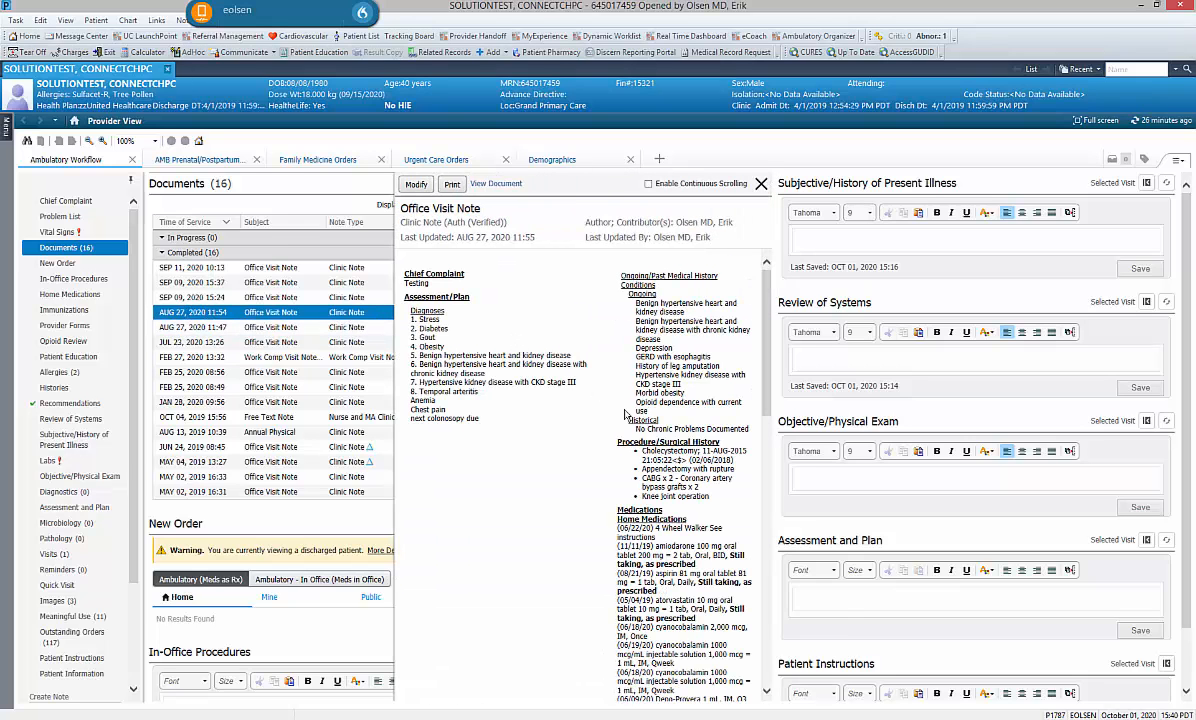
scroll(625, 413, "down", 10)
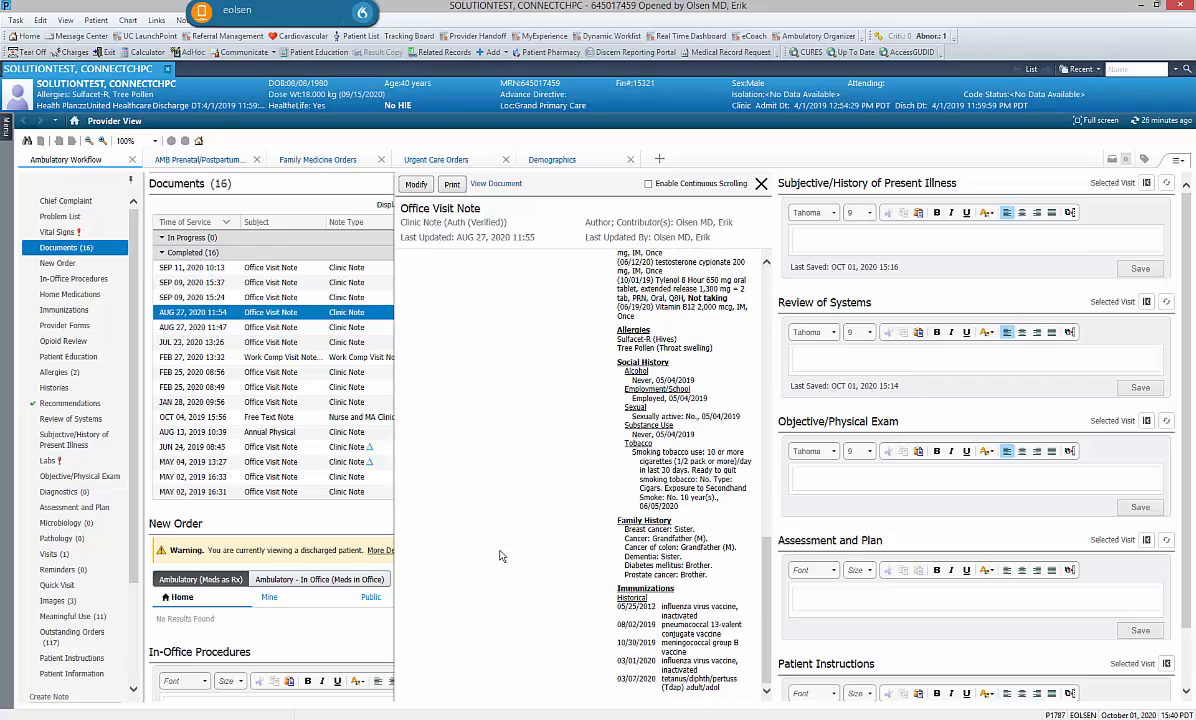
scroll(513, 475, "up", 10)
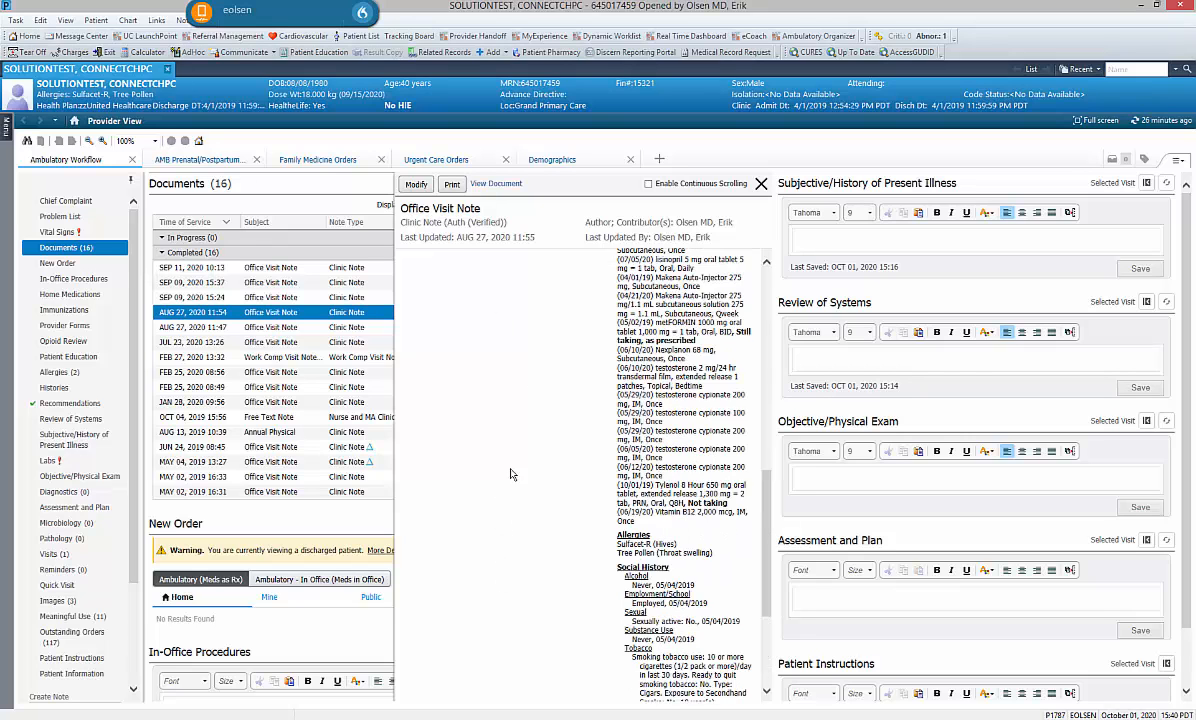
left_click(761, 184)
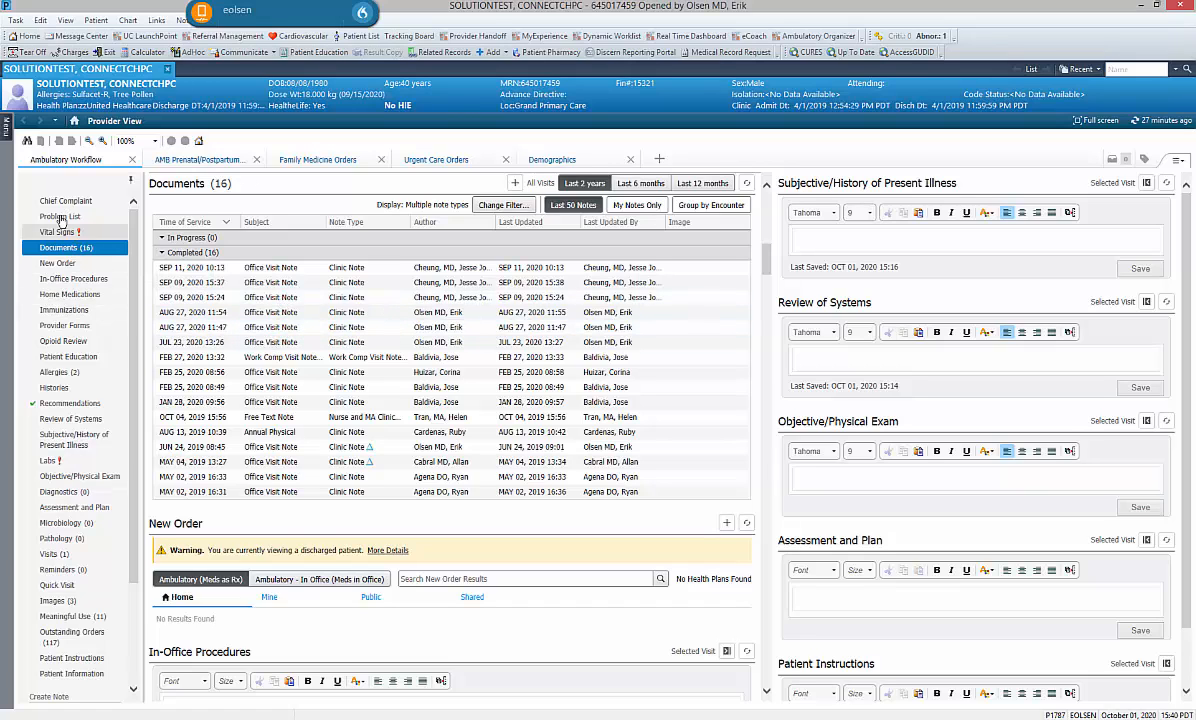
- View the patient's results in the Labs section and return to Chief Complaint
left_click(50, 460)
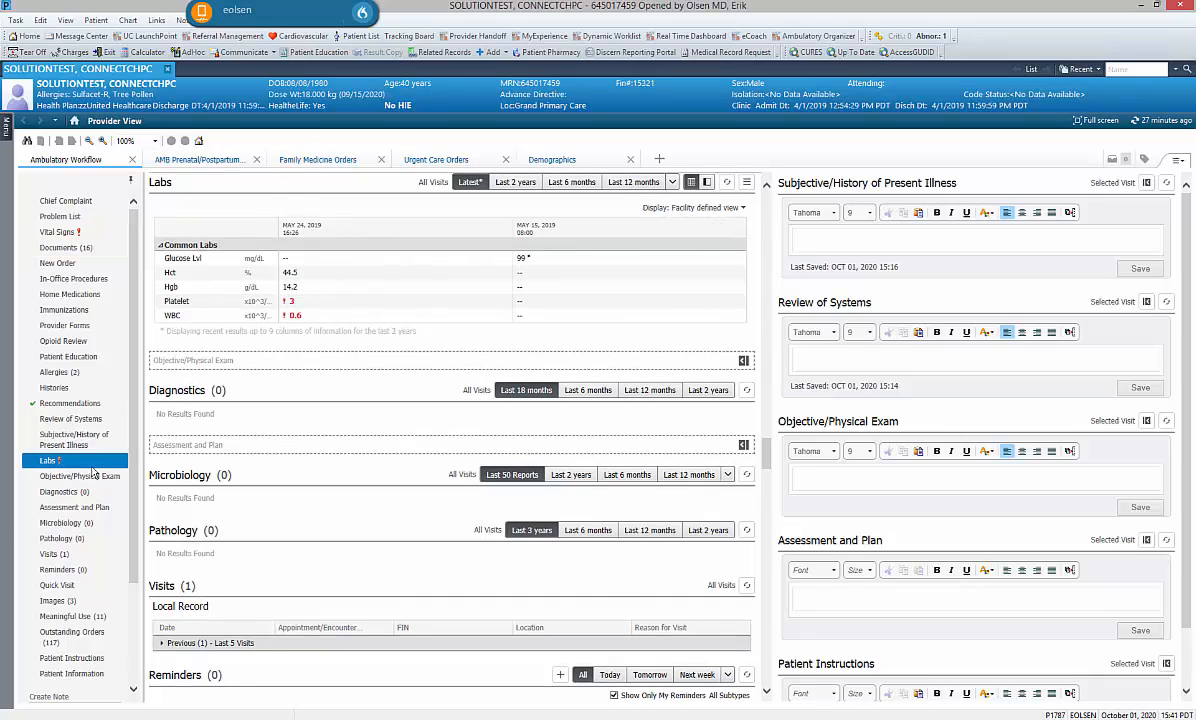
left_click(80, 205)
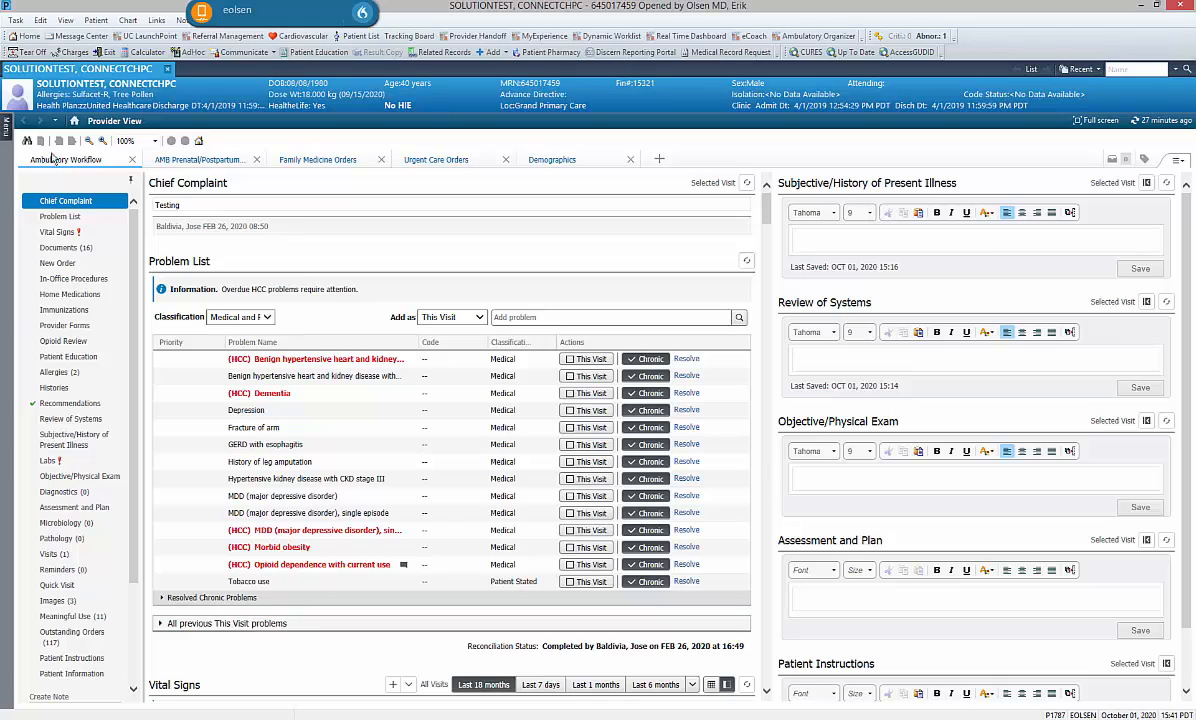
left_click(8, 127)
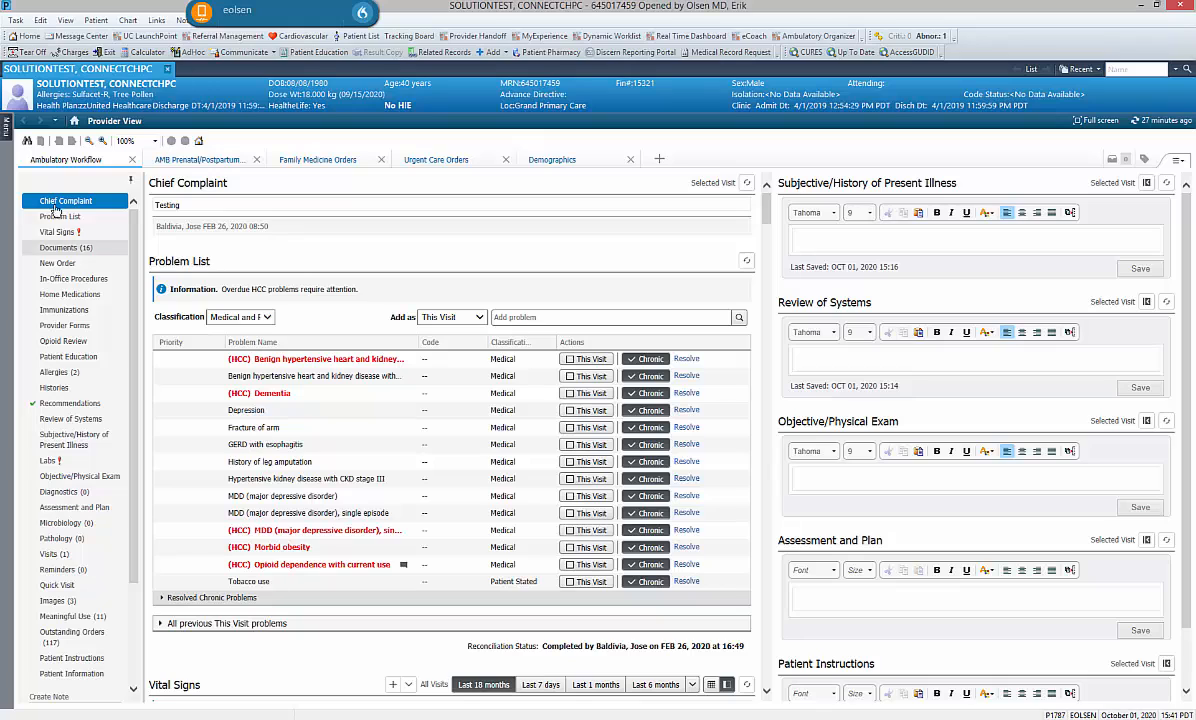
left_click(6, 125)
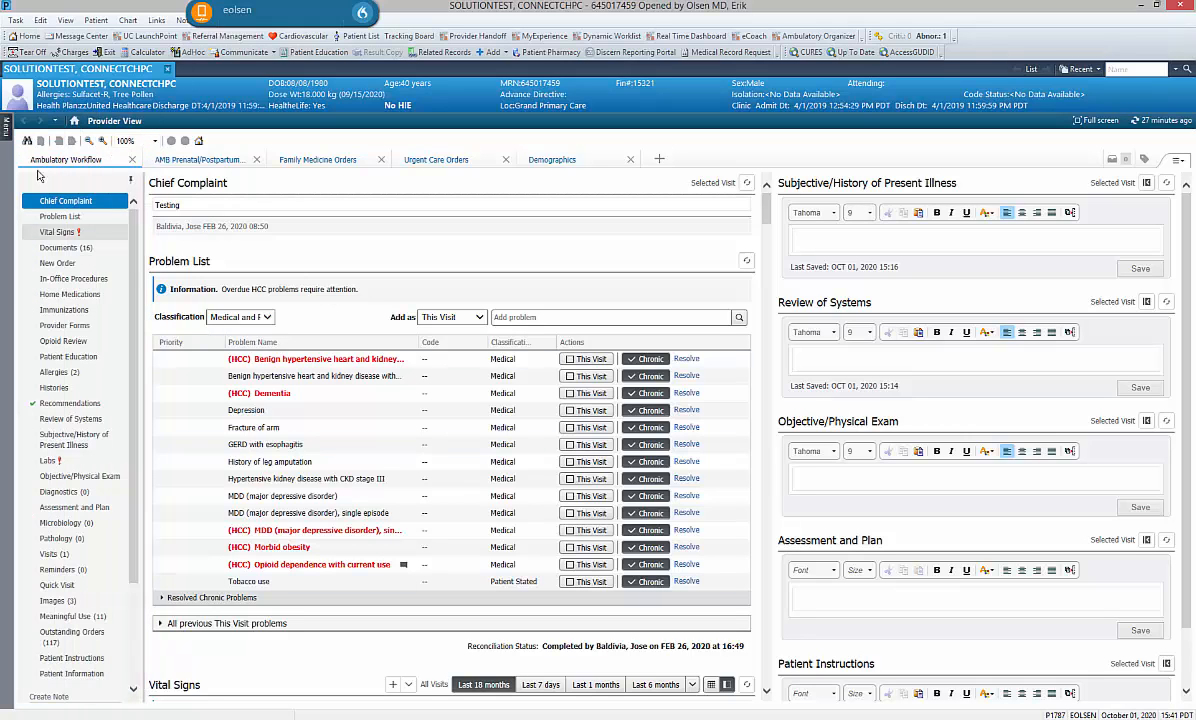
mouse_move(7, 124)
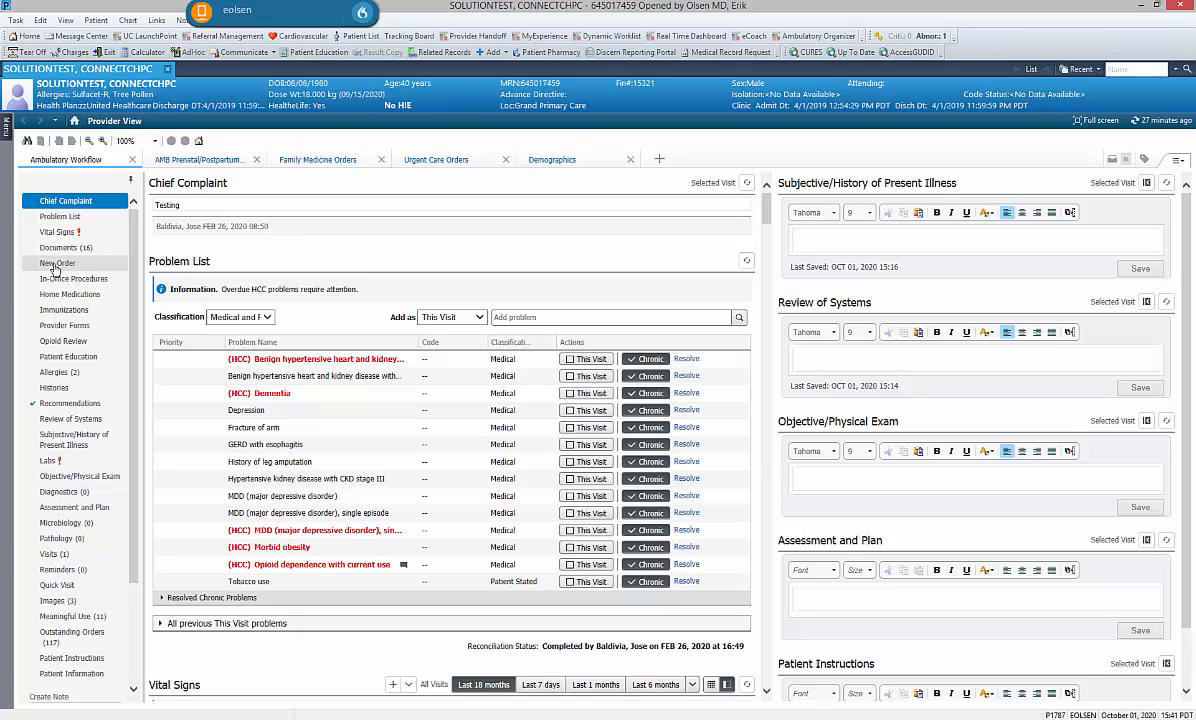
- View the New Order section and the Family Medicine Orders page, and return to the Ambulatory Workflow
left_click(57, 265)
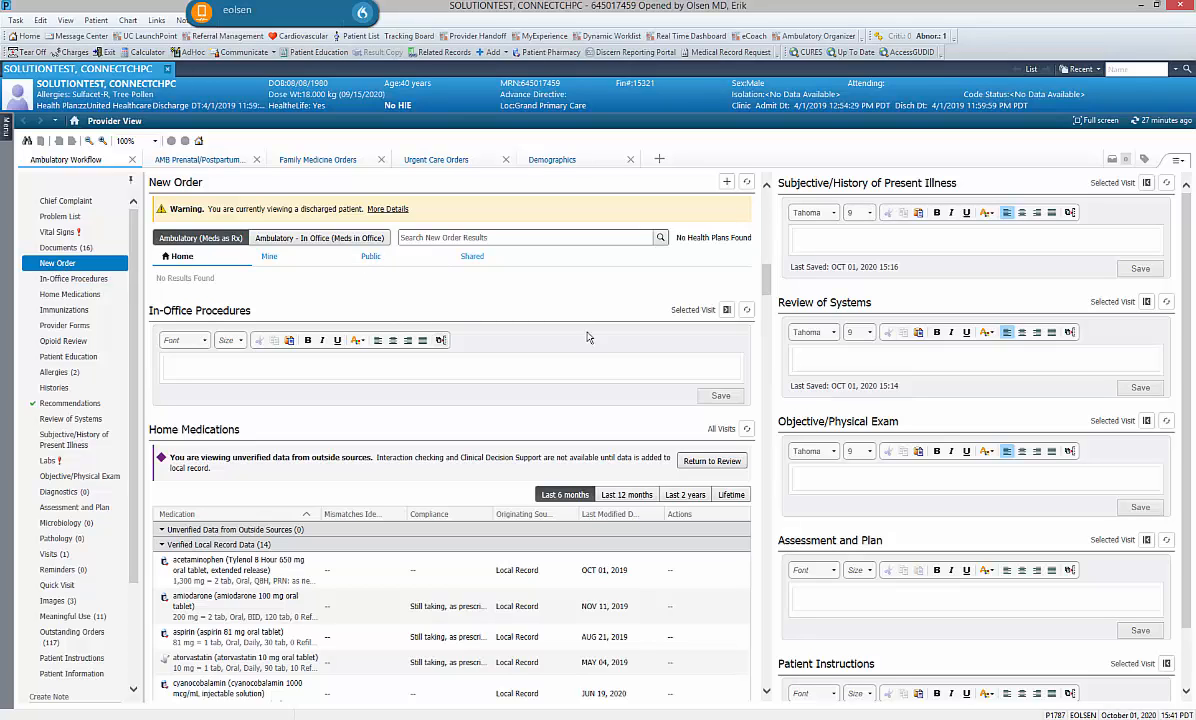
left_click(337, 162)
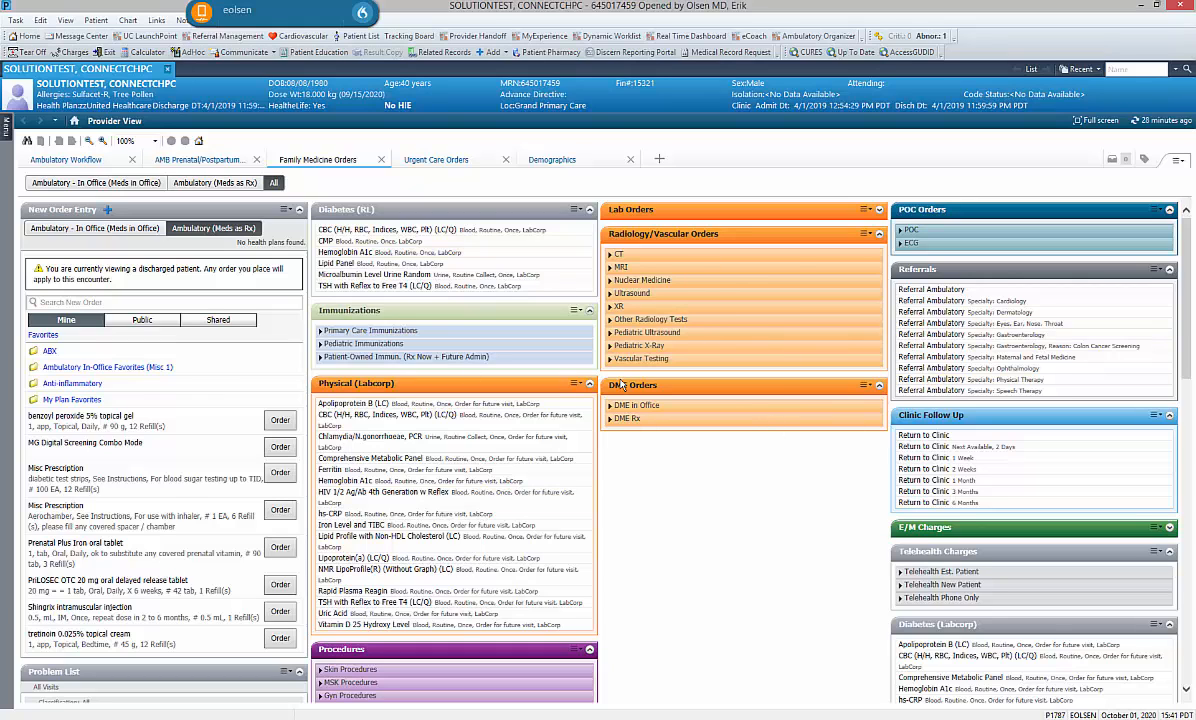
left_click(62, 161)
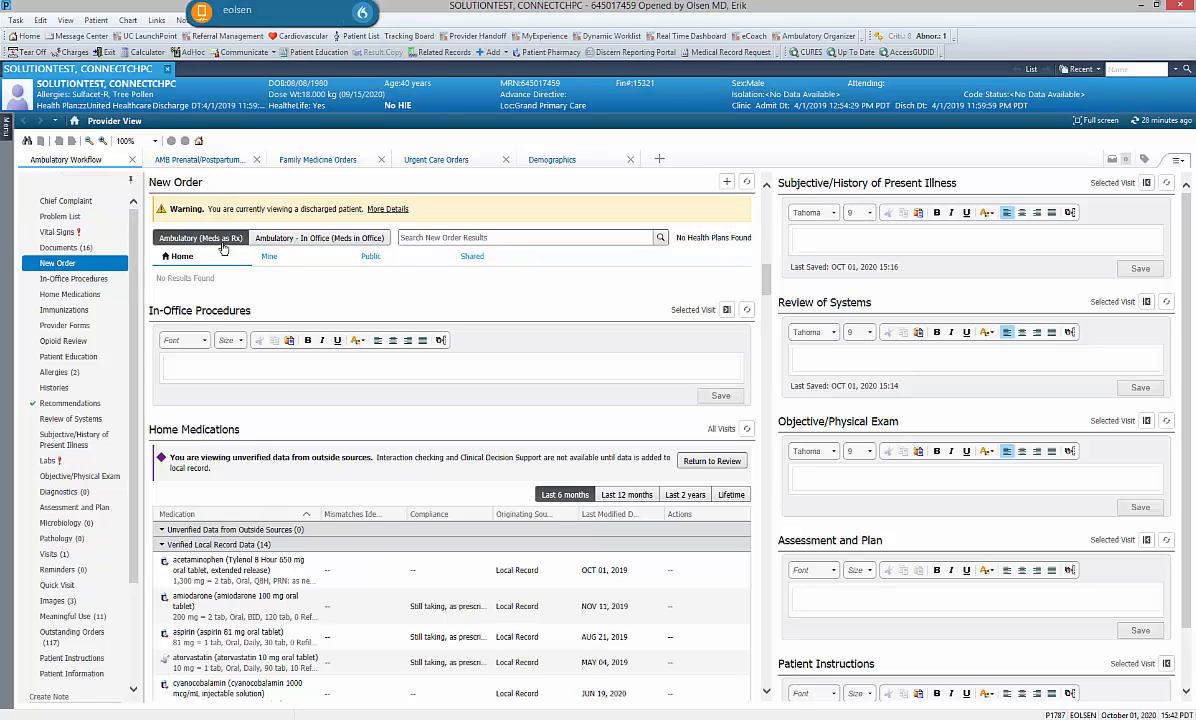
- Search new orders for right-knee X-rays with "xr rig kn" and clear the search
left_click(430, 238)
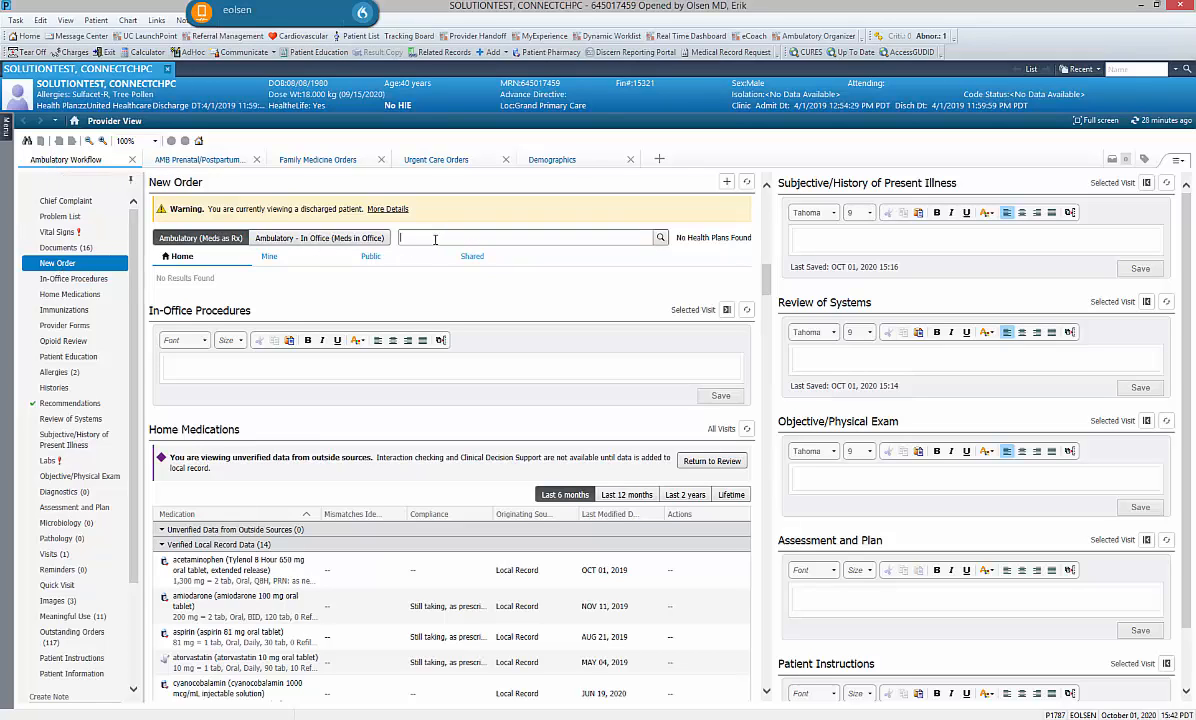
type("xr")
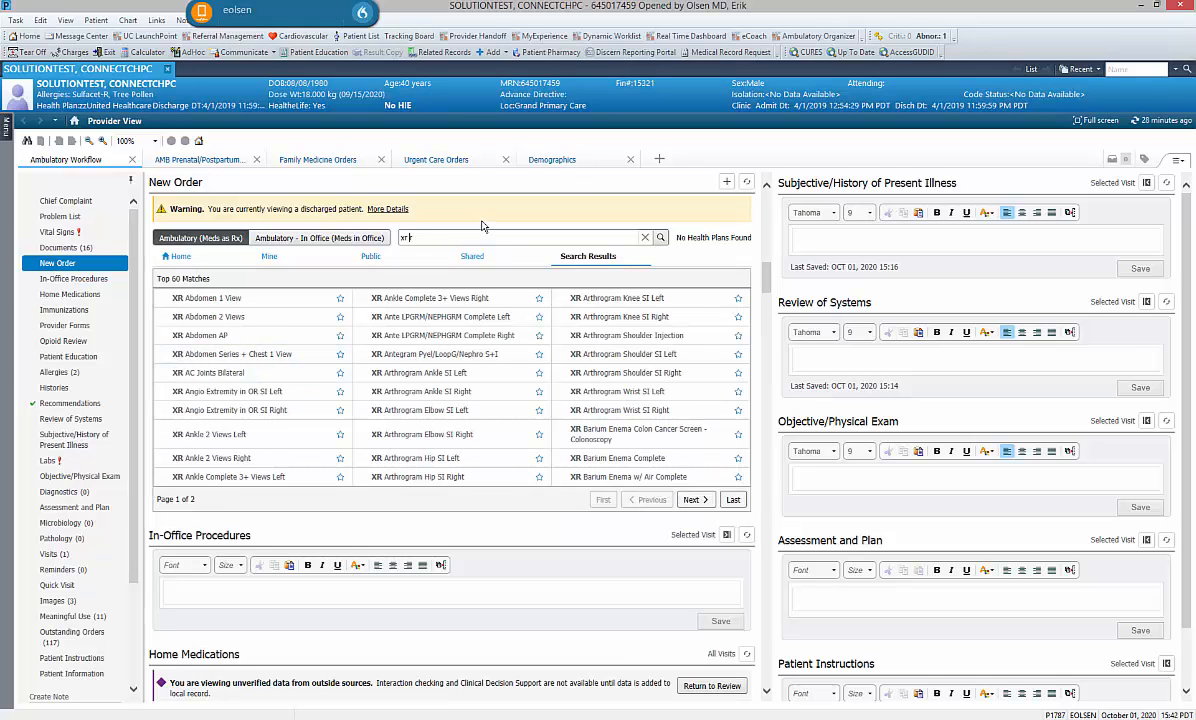
type(" rig kn")
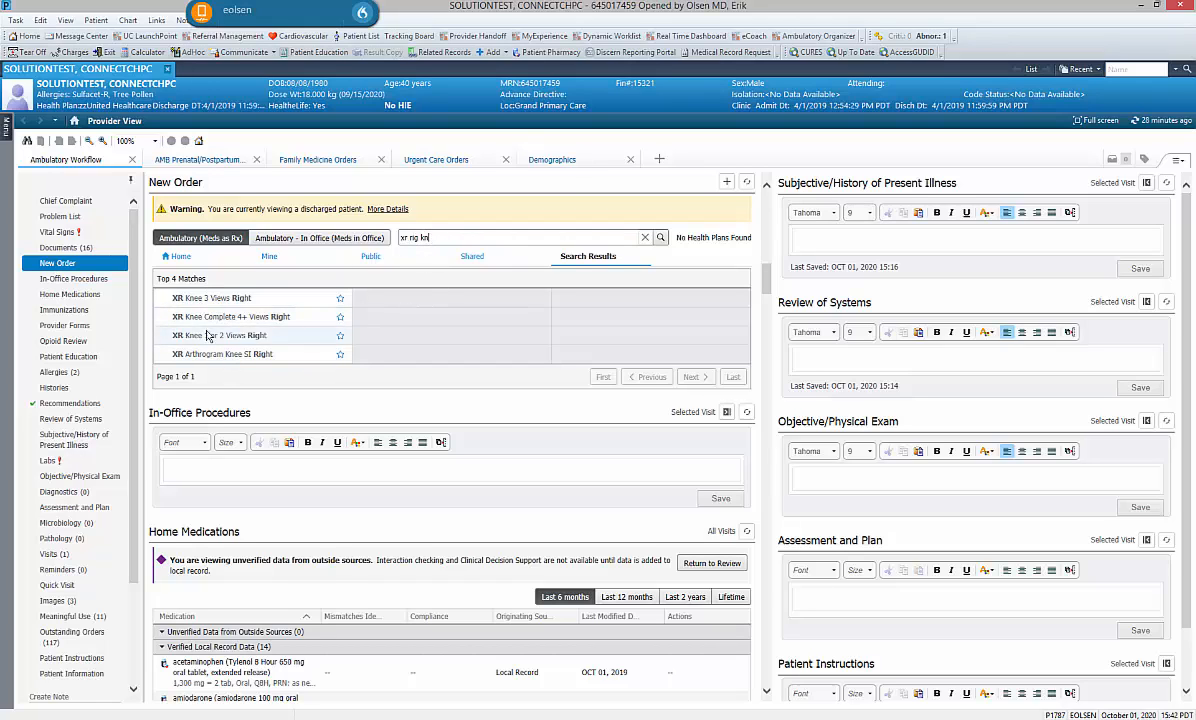
left_click_drag(446, 239, 373, 244)
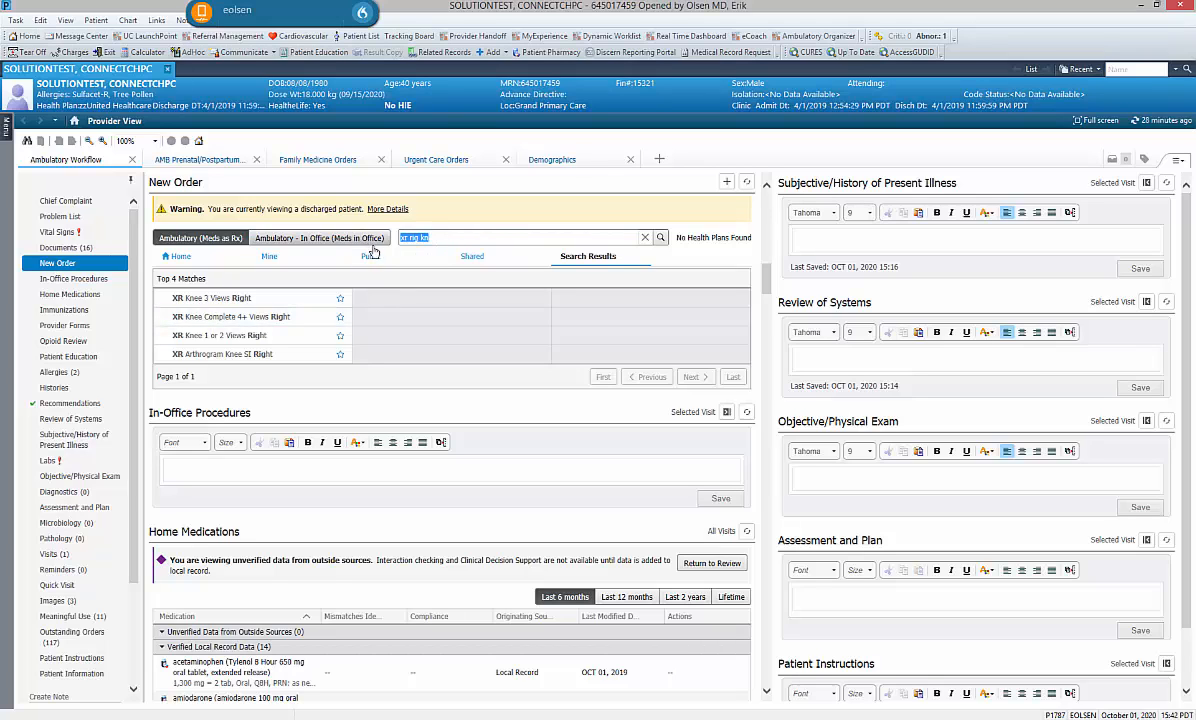
key("BackSpace")
- Switch new orders to Ambulatory - In Office (Meds in Office) and open the Physical (Labcorp) folder in personal favorites
left_click(287, 243)
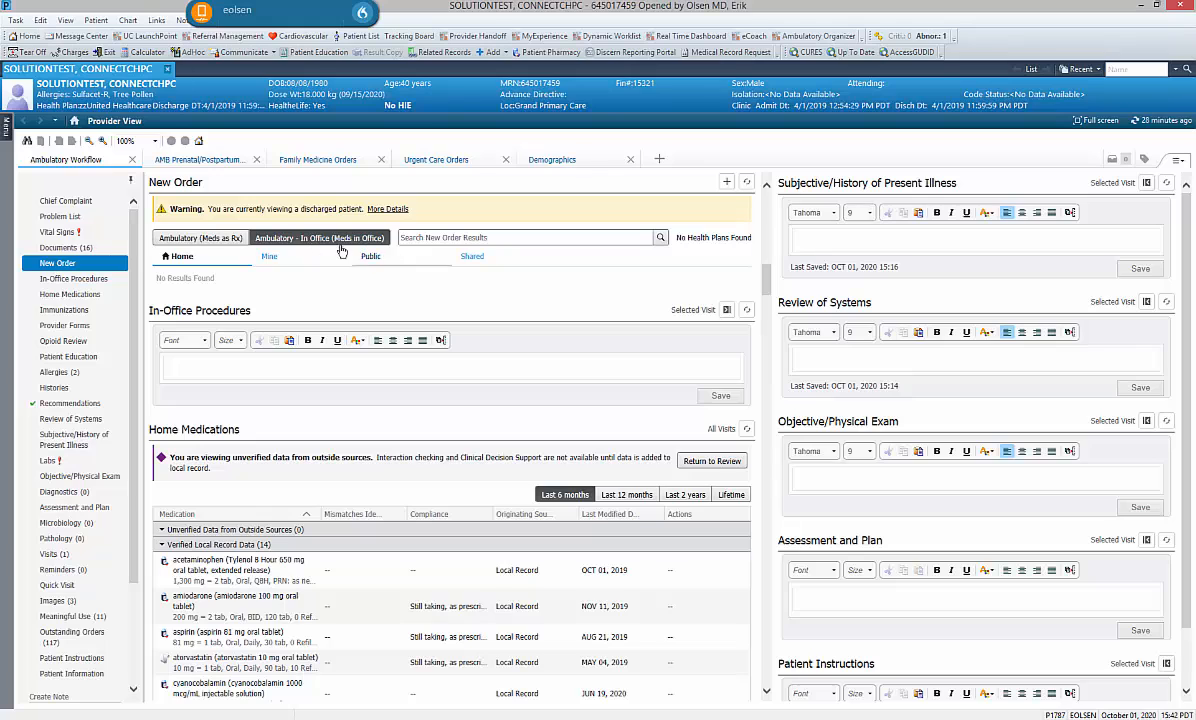
left_click(270, 257)
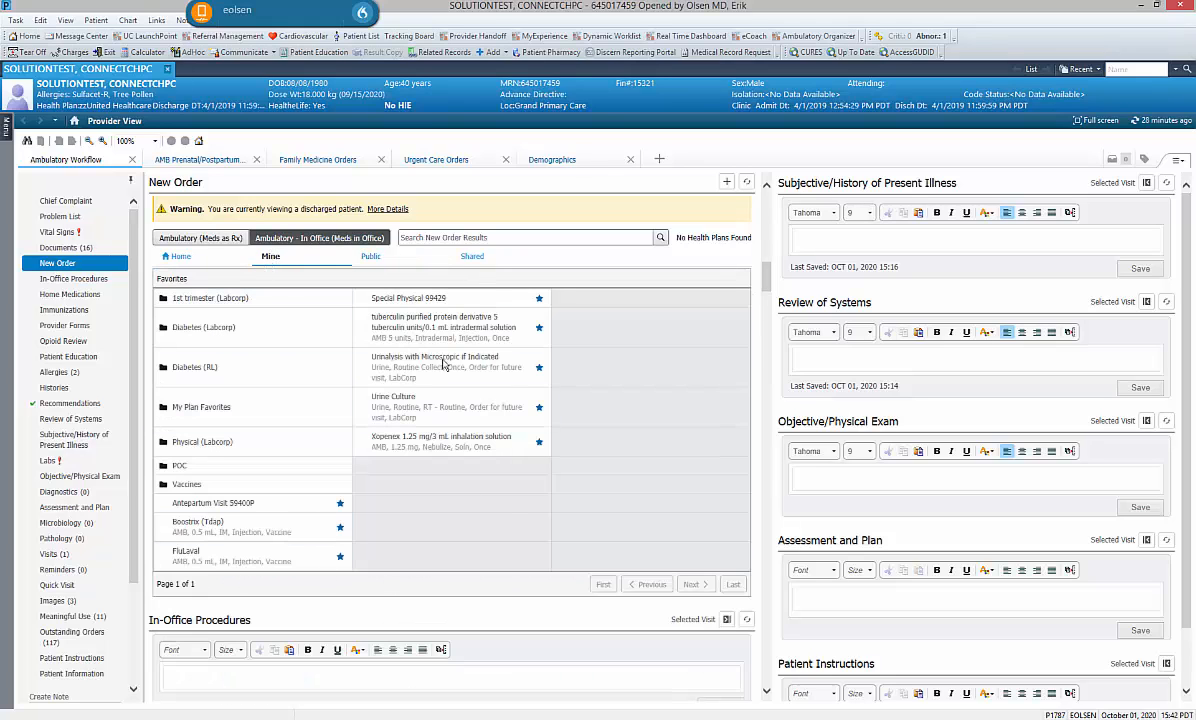
left_click(199, 442)
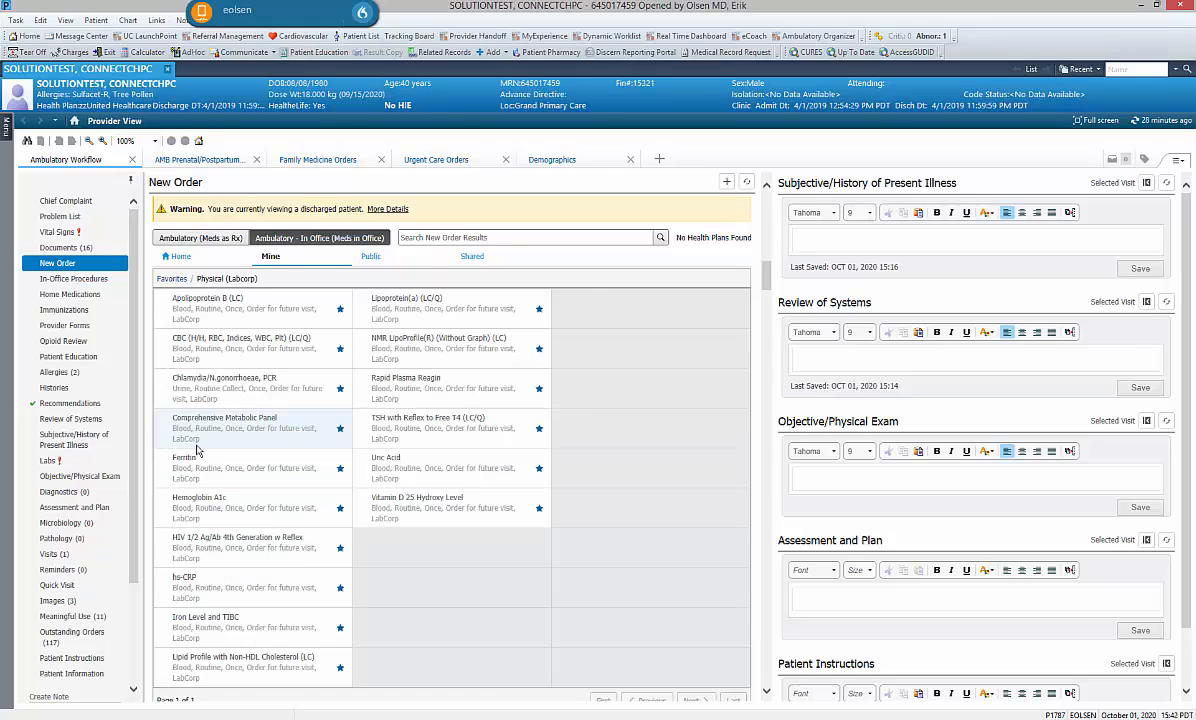
- Select the Apolipoprotein B, CBC, NMR LipoProfile and Rapid Plasma Reagin orders in the Physical (Labcorp) folder
left_click(201, 300)
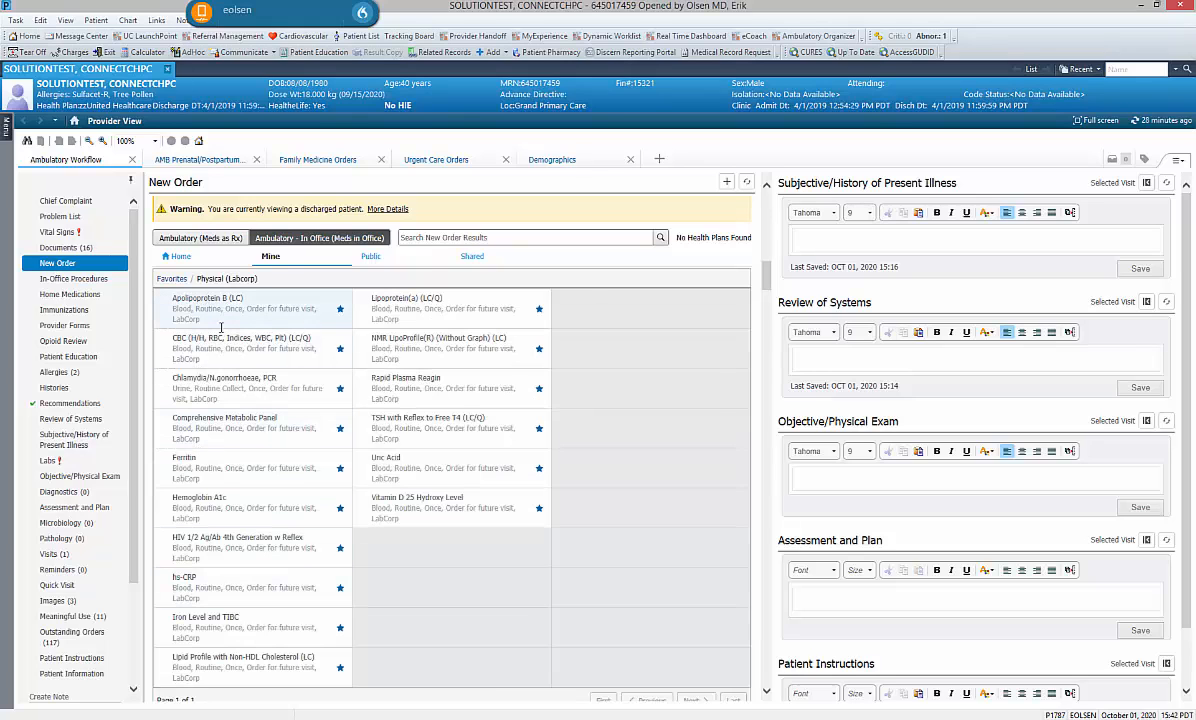
key("Return")
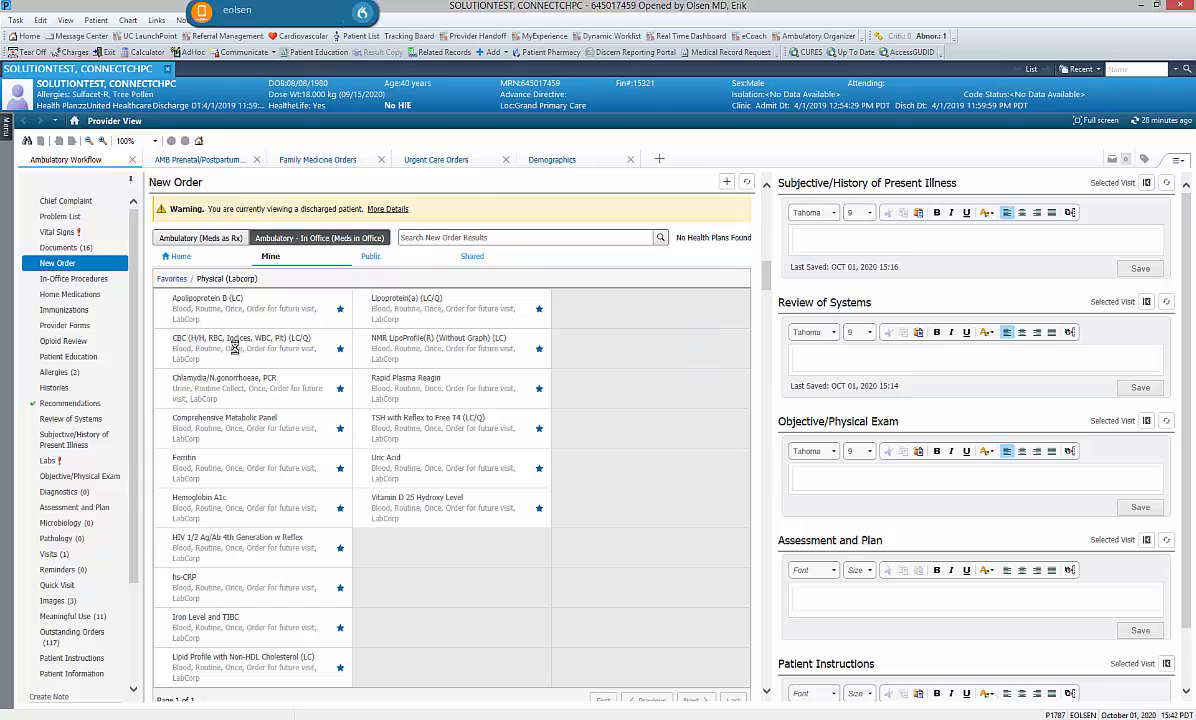
left_click(206, 330)
left_click(428, 362)
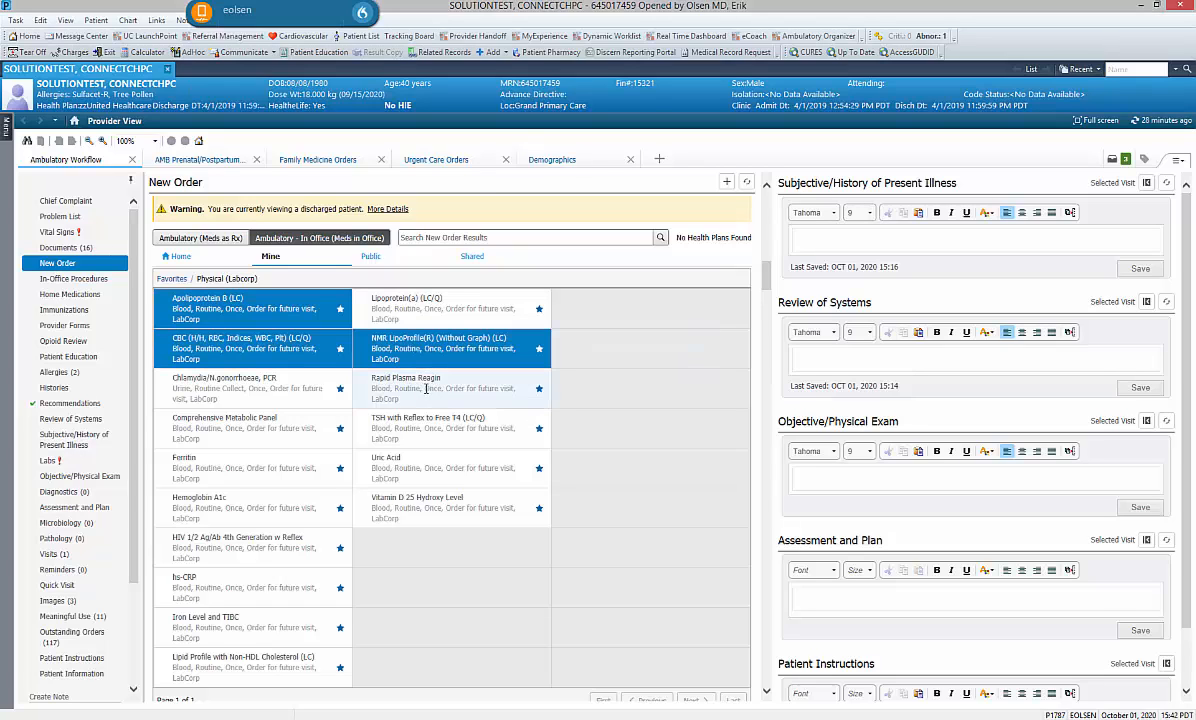
left_click(423, 382)
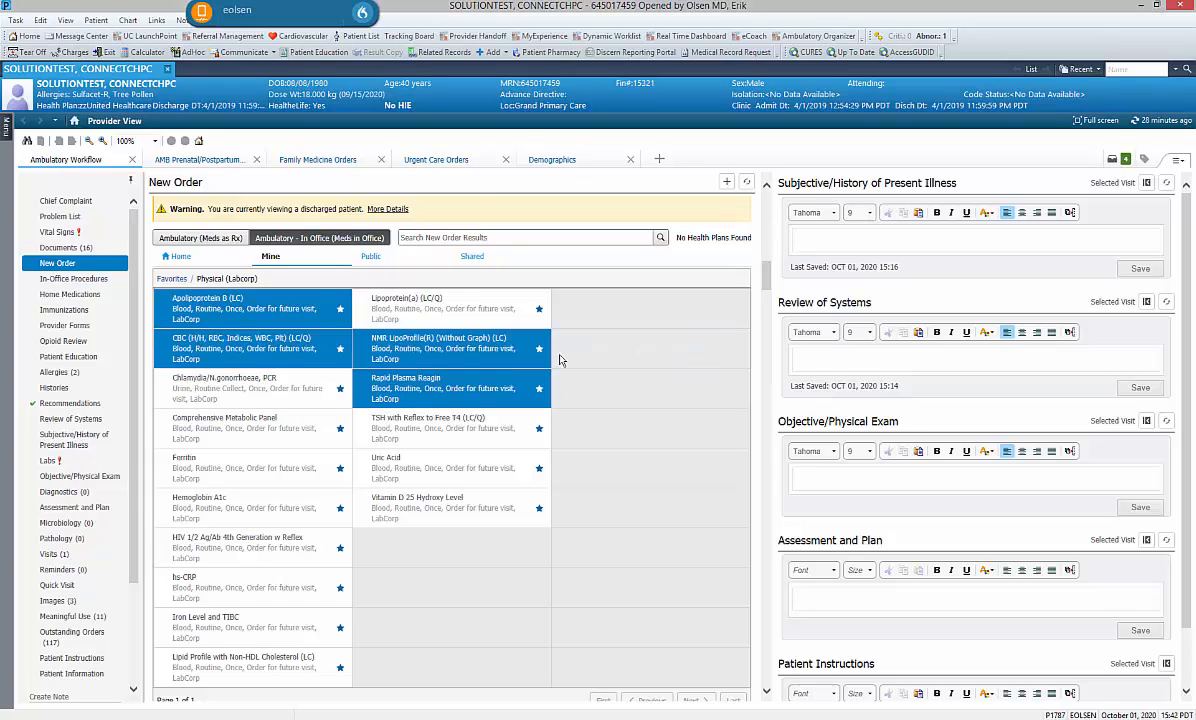
- Deselect the Rapid Plasma Reagin, NMR LipoProfile, CBC and Apolipoprotein B orders
left_click(428, 380)
left_click(410, 343)
left_click(217, 336)
left_click(217, 310)
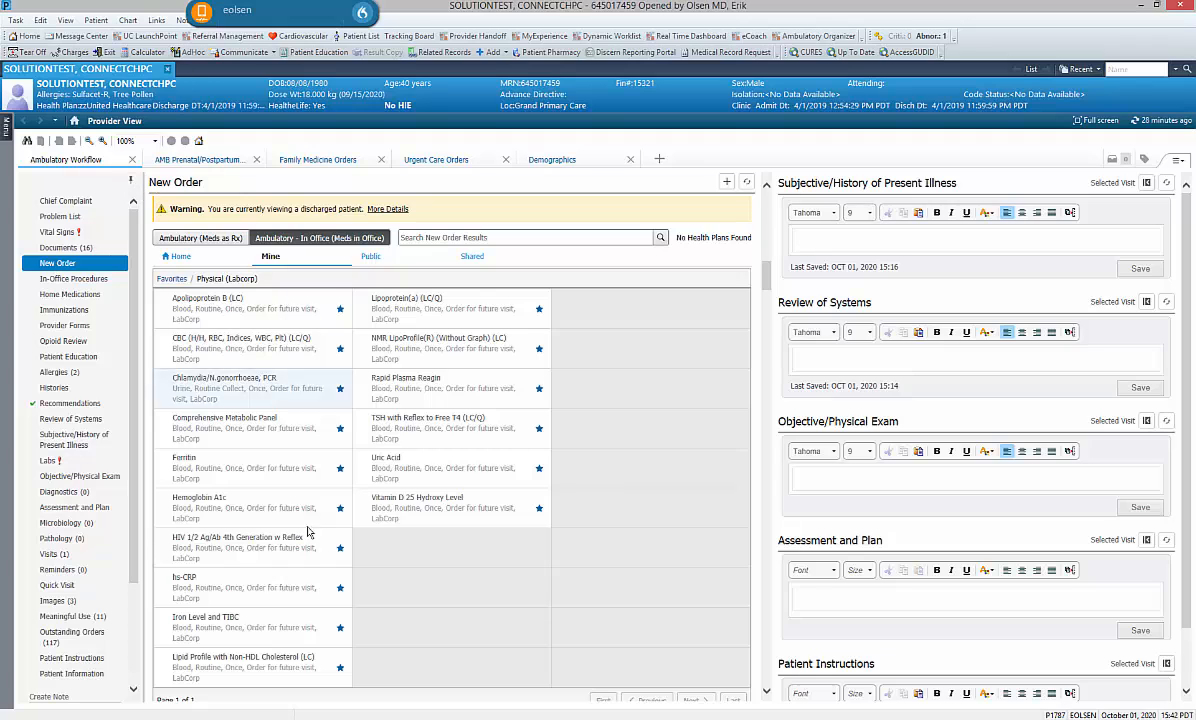
- Mark the HCC benign hypertensive heart and kidney disease problem as This Visit in the Problem List and go to New Order
left_click(61, 217)
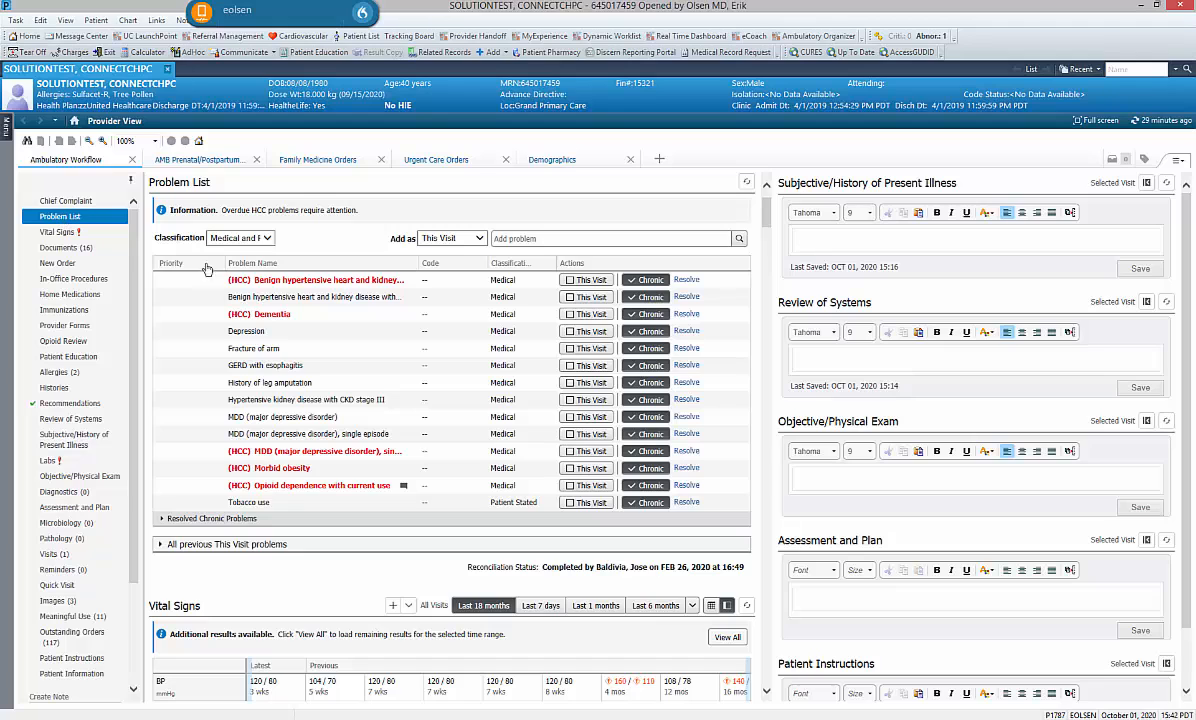
left_click(569, 280)
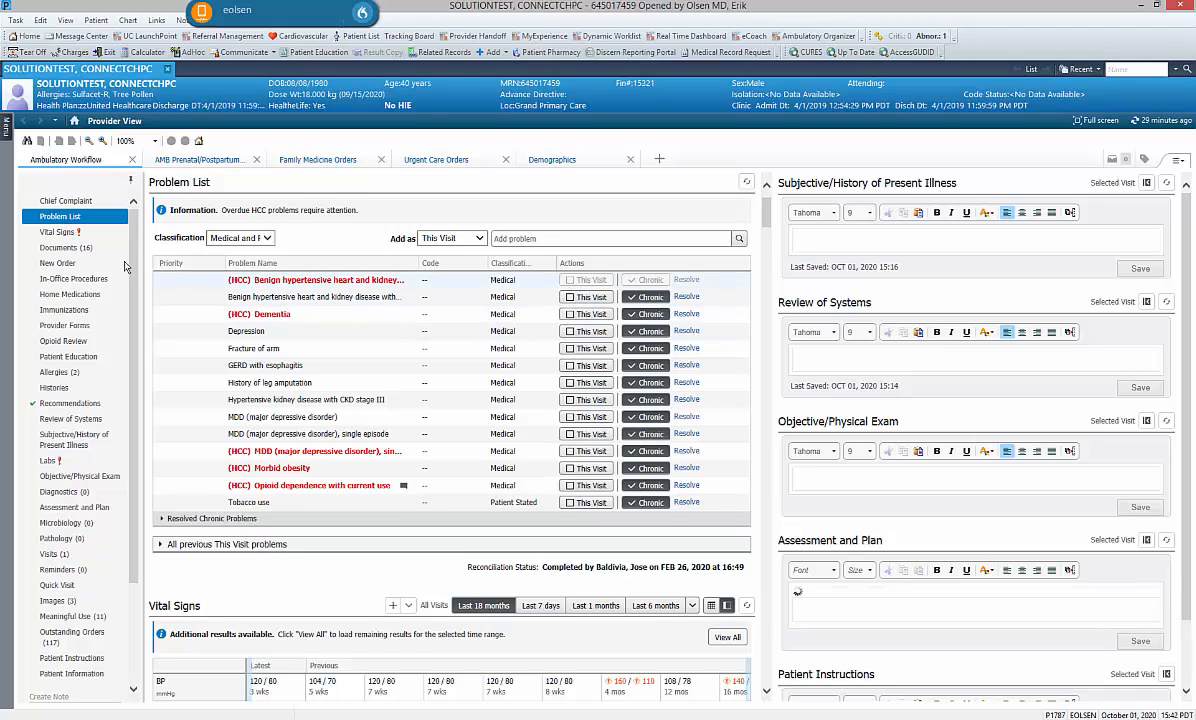
left_click(60, 264)
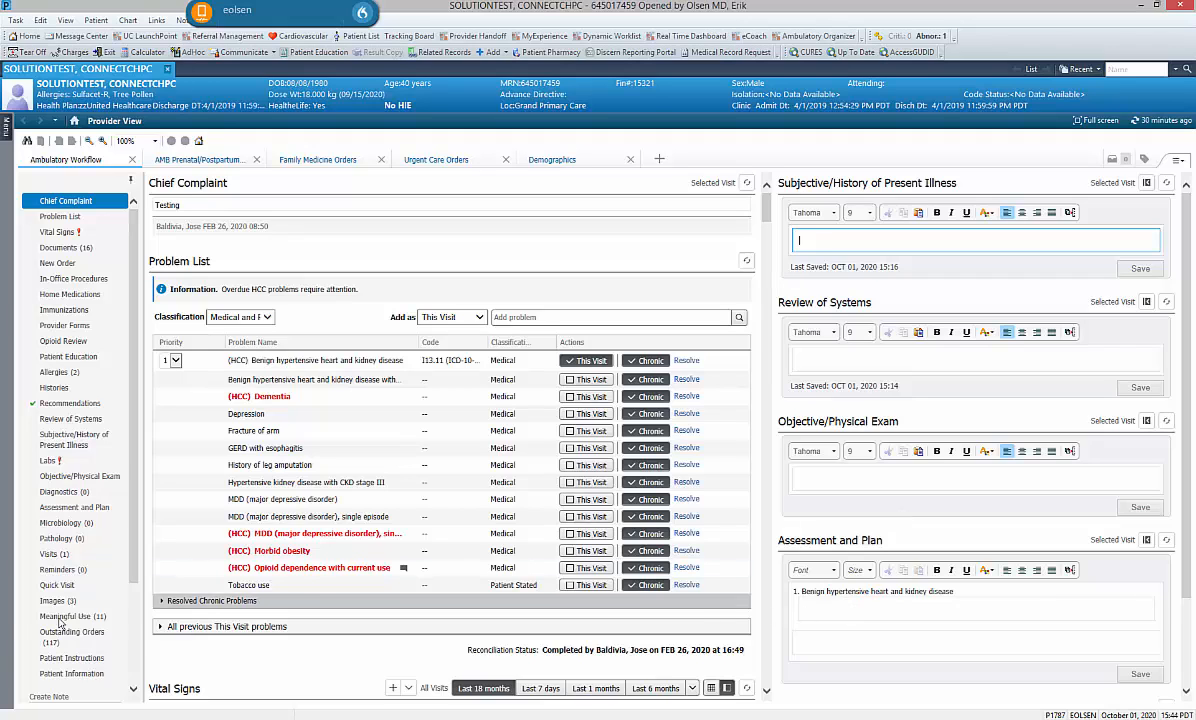
- Create a Clinic Note to examine the generated Office Visit Note, and close it to return to the workflow
scroll(60, 620, "down", 3)
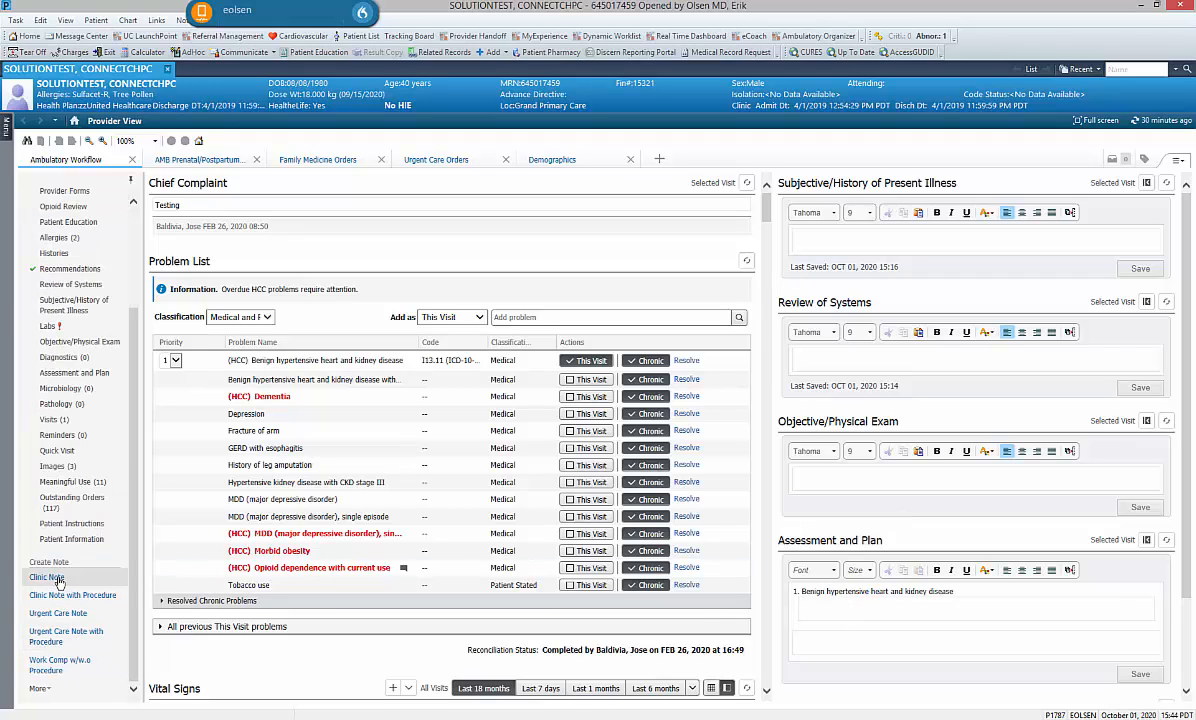
left_click(50, 578)
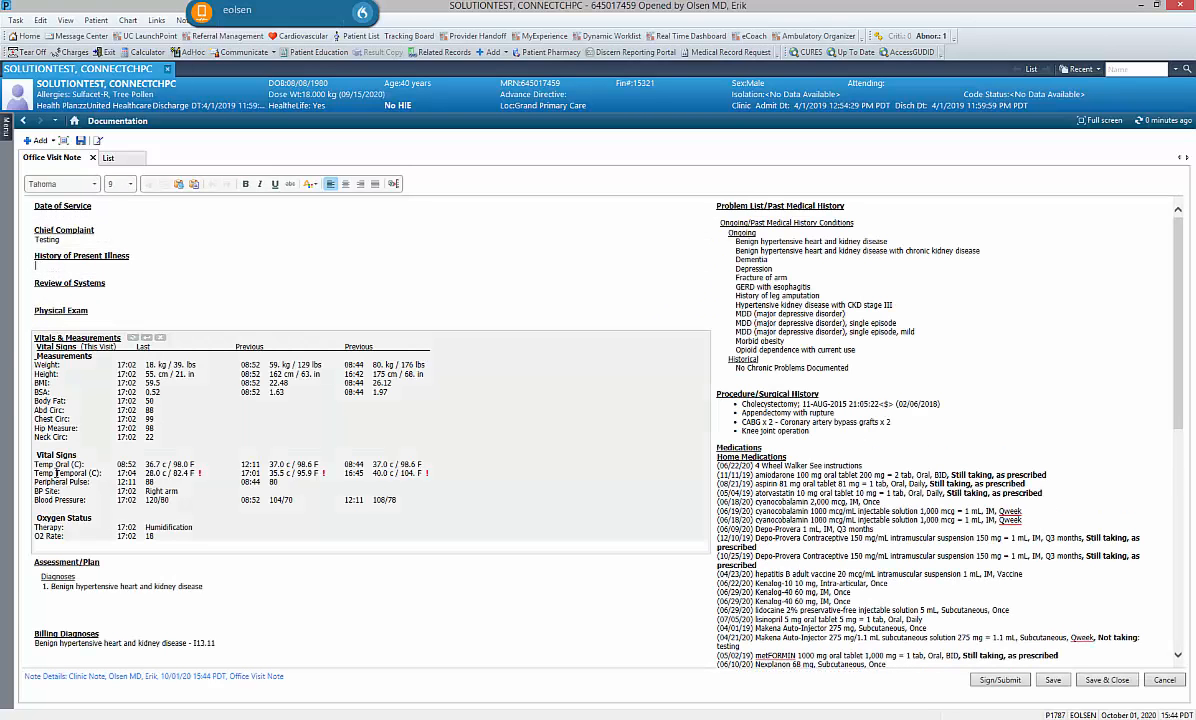
left_click(92, 157)
left_click(698, 387)
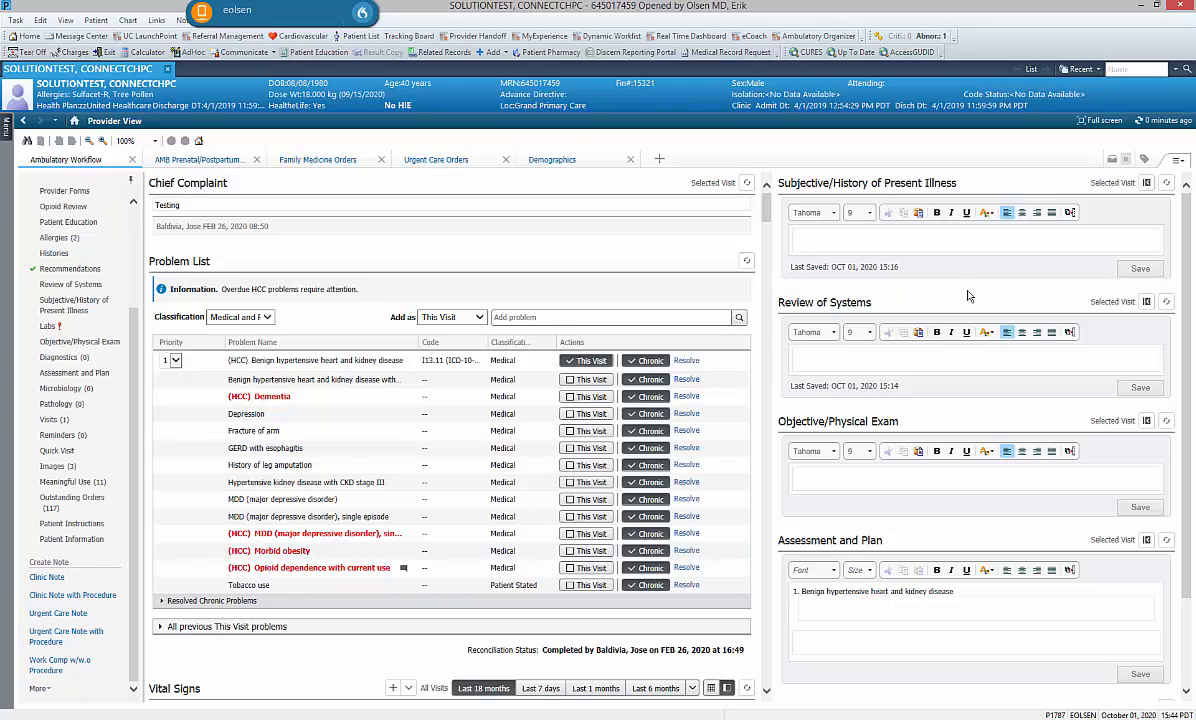
- Insert the //fpHPIURI auto-text template into the Subjective/History of Present Illness field
left_click(862, 237)
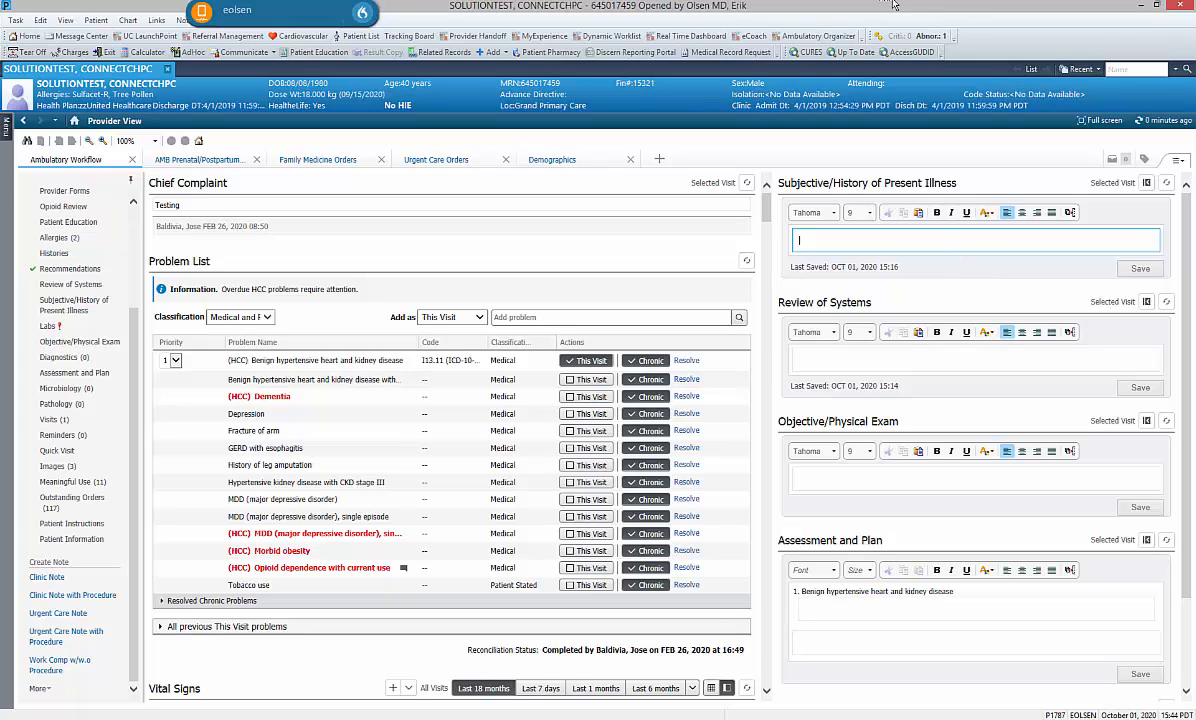
type("//")
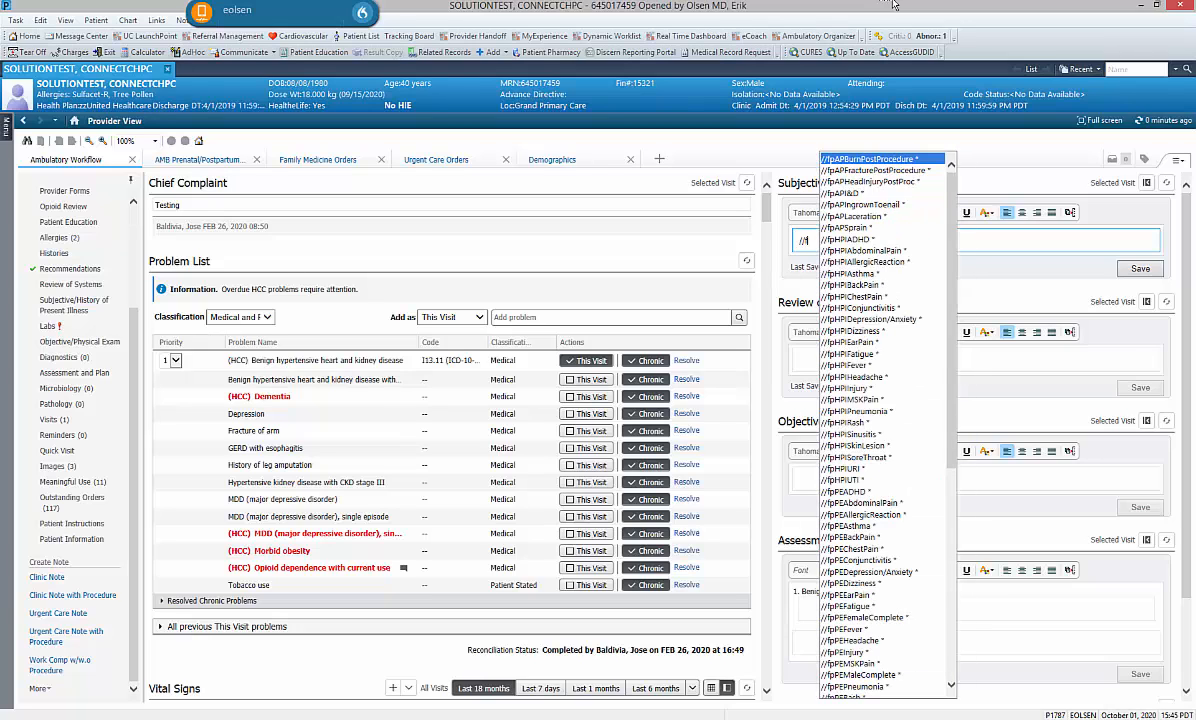
type("fp")
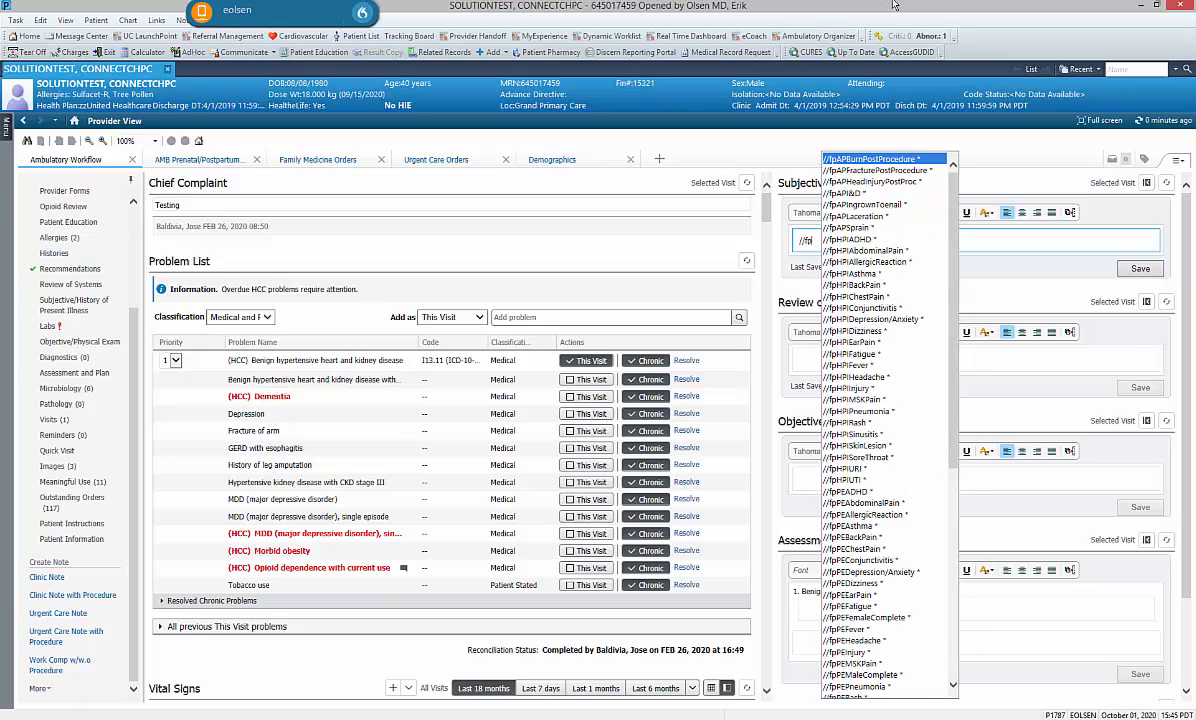
type("HPI")
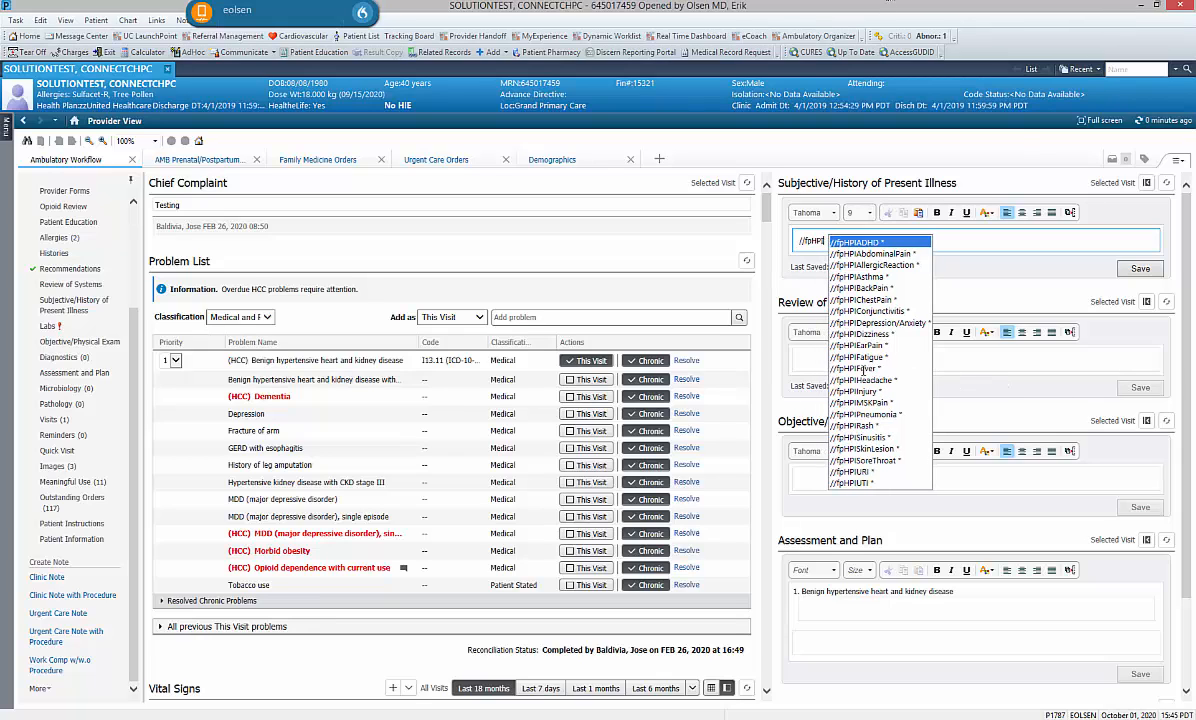
left_click(866, 472)
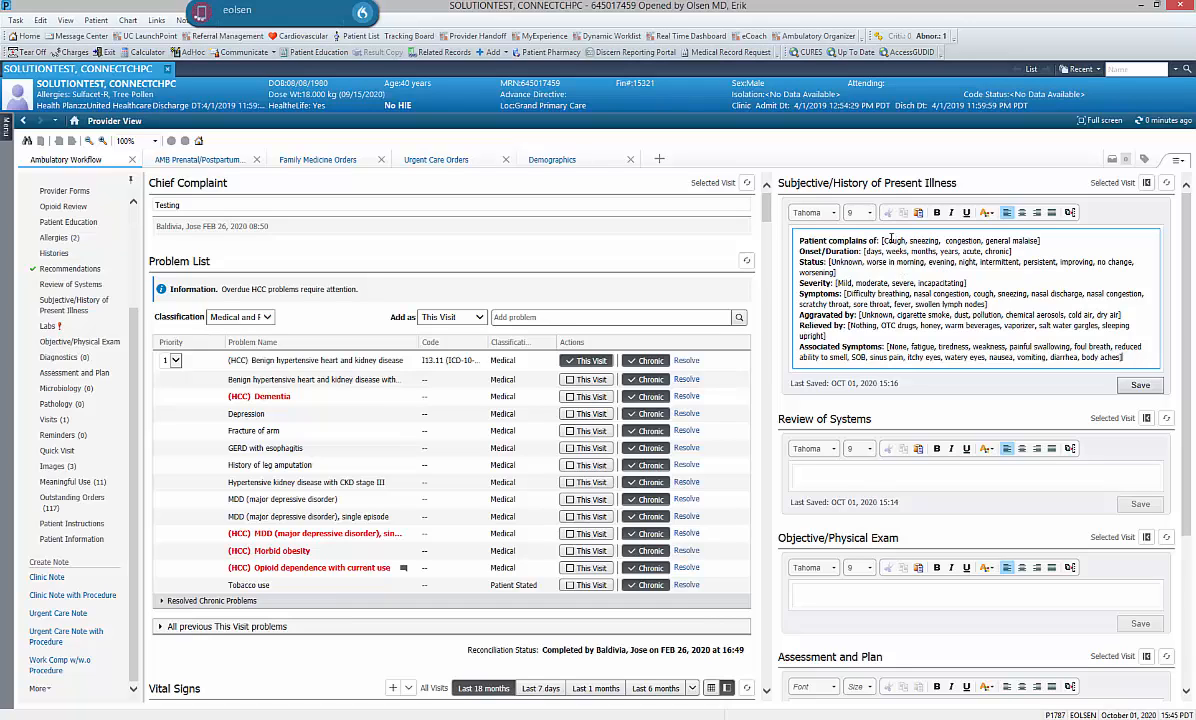
- Fill in the HPI template with "Cough and congestion" as the patient complaint and "5 days" as Onset/Duration
left_click(843, 241)
left_click(882, 241)
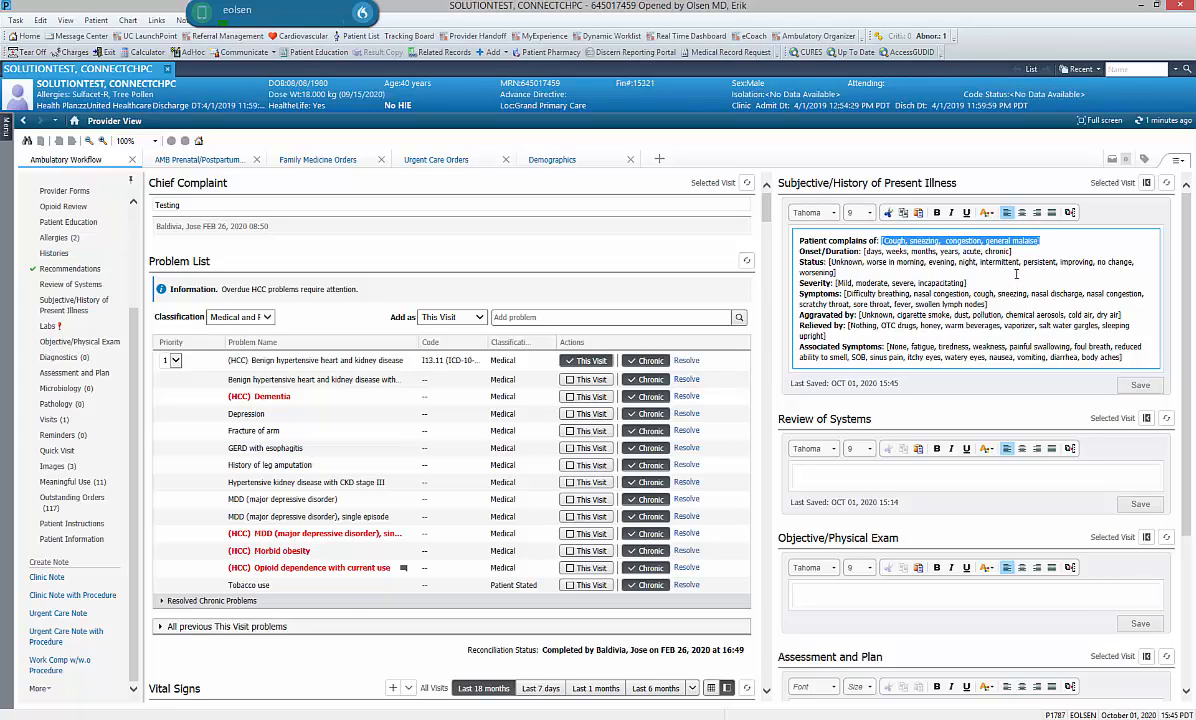
type("Cough and congestion")
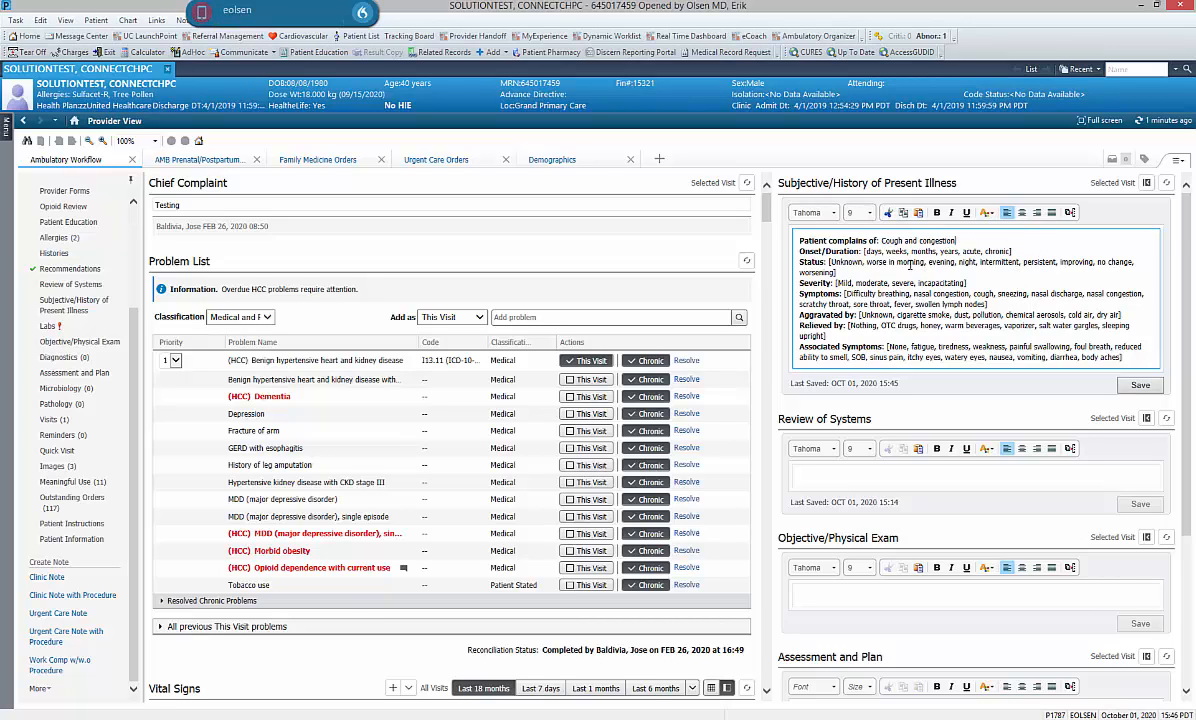
type(".")
key("F3")
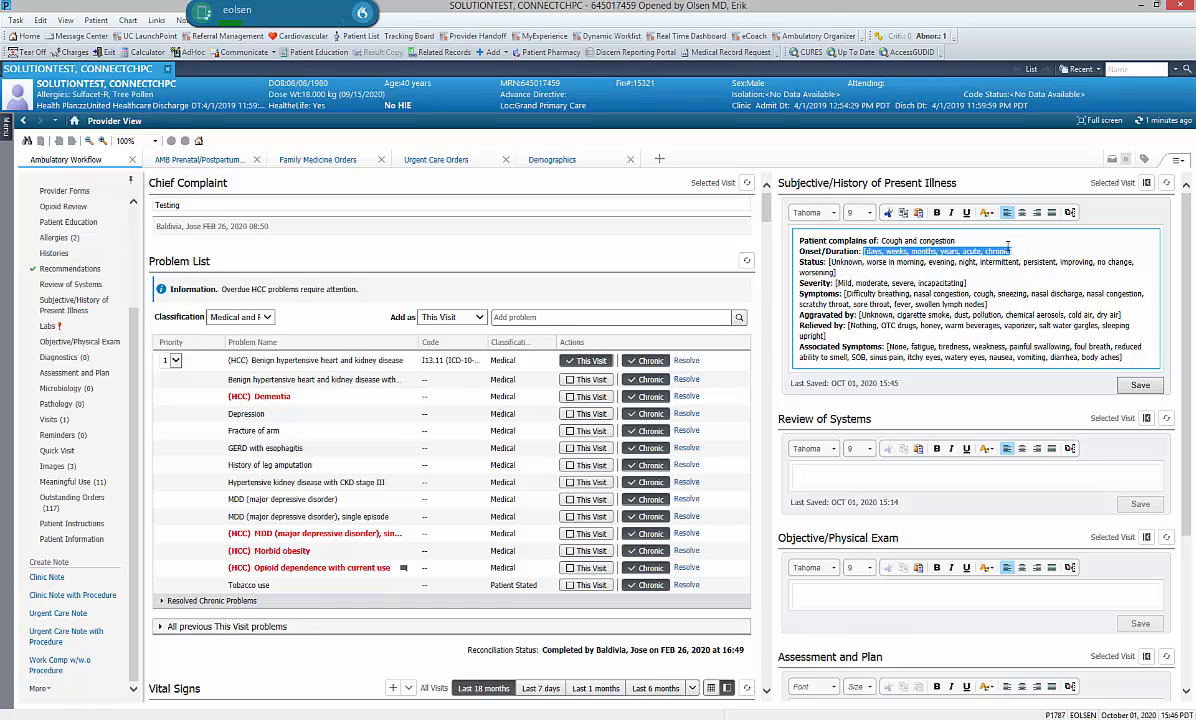
type("5 days")
- Set the HPI template's Status to "Getting worse" and Severity to "Moderate"
key("F3")
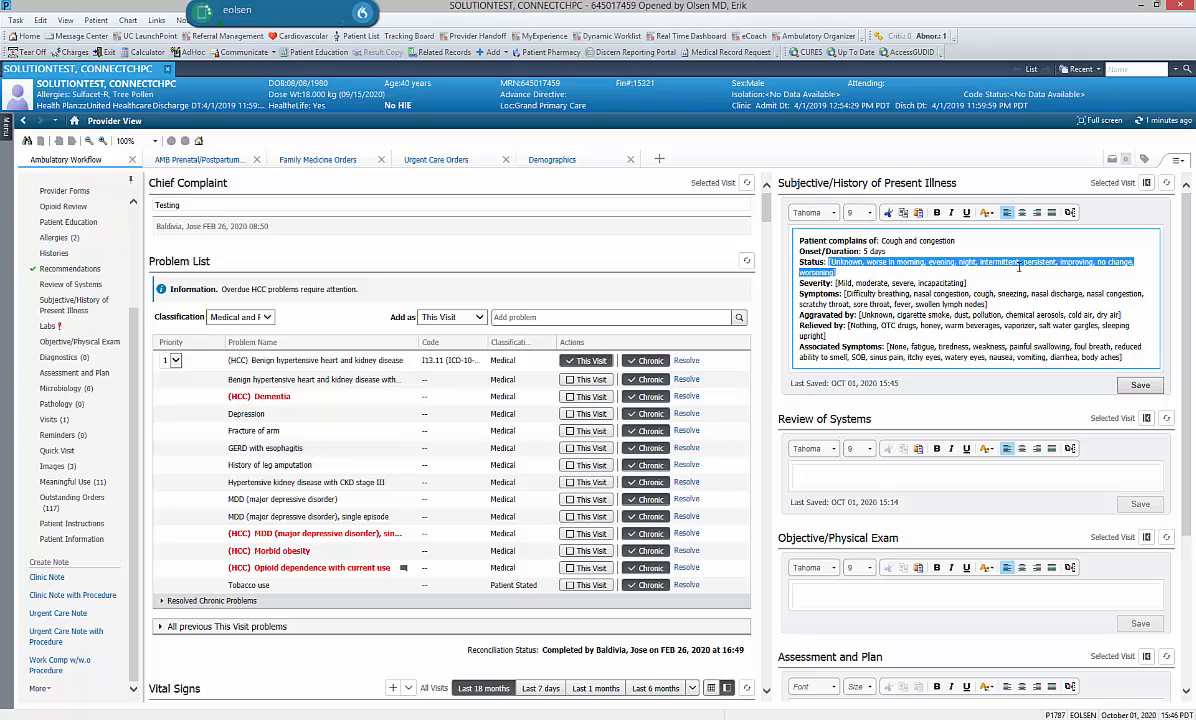
type("Getting worse")
key("F3")
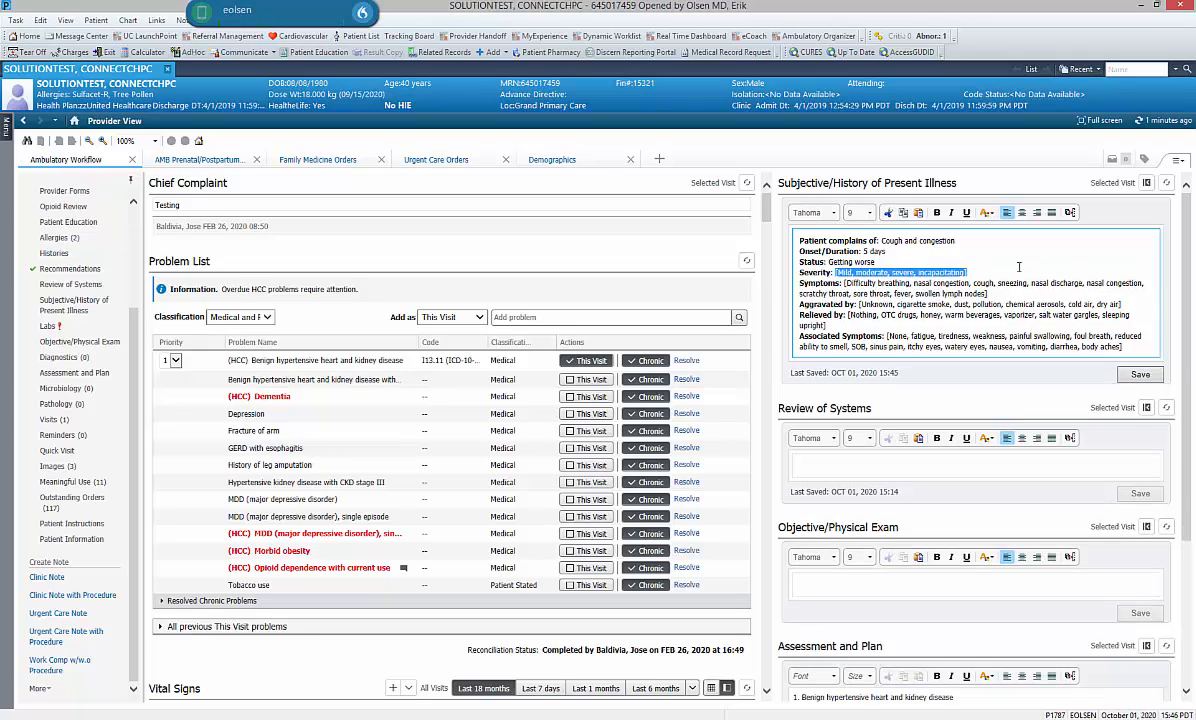
type("Moderate")
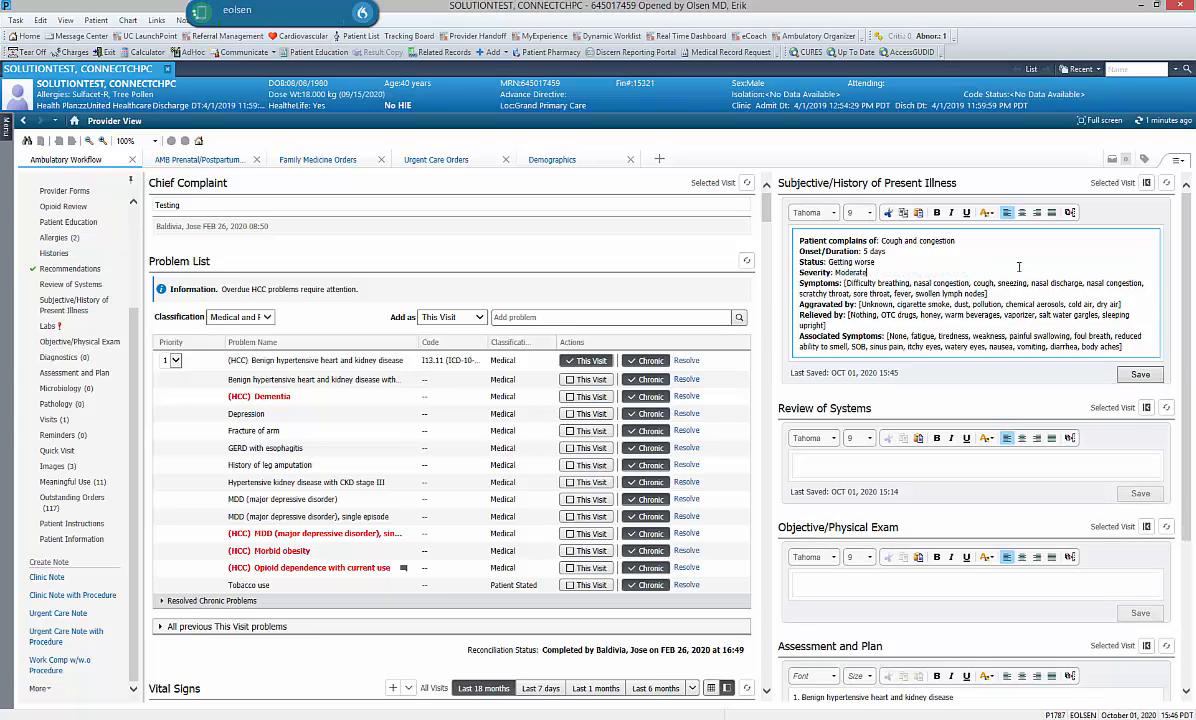
- Enter "Difficulty breathing, nasal congestion, cough, subjective fever, sore throat" as Symptoms and "Lying down at night" as Aggravated by
key("F3")
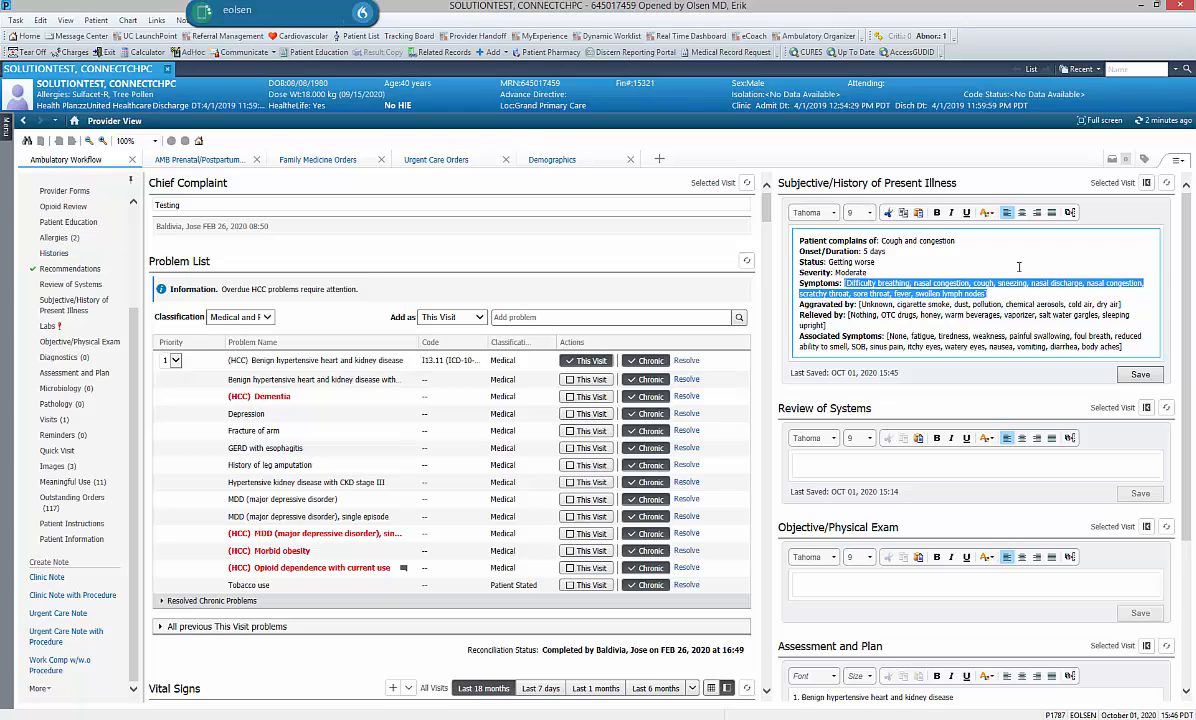
type("Difficulty breathing, nasal congestion, cough")
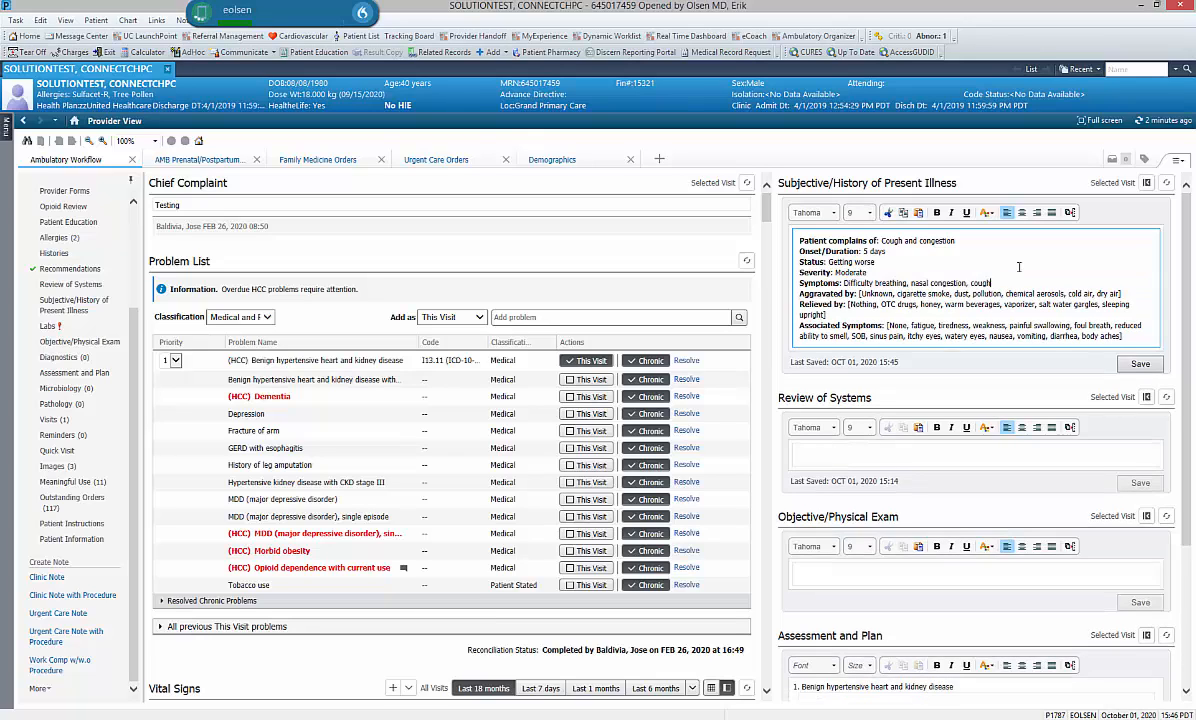
type(", subjective fever, sore throat")
key("F3")
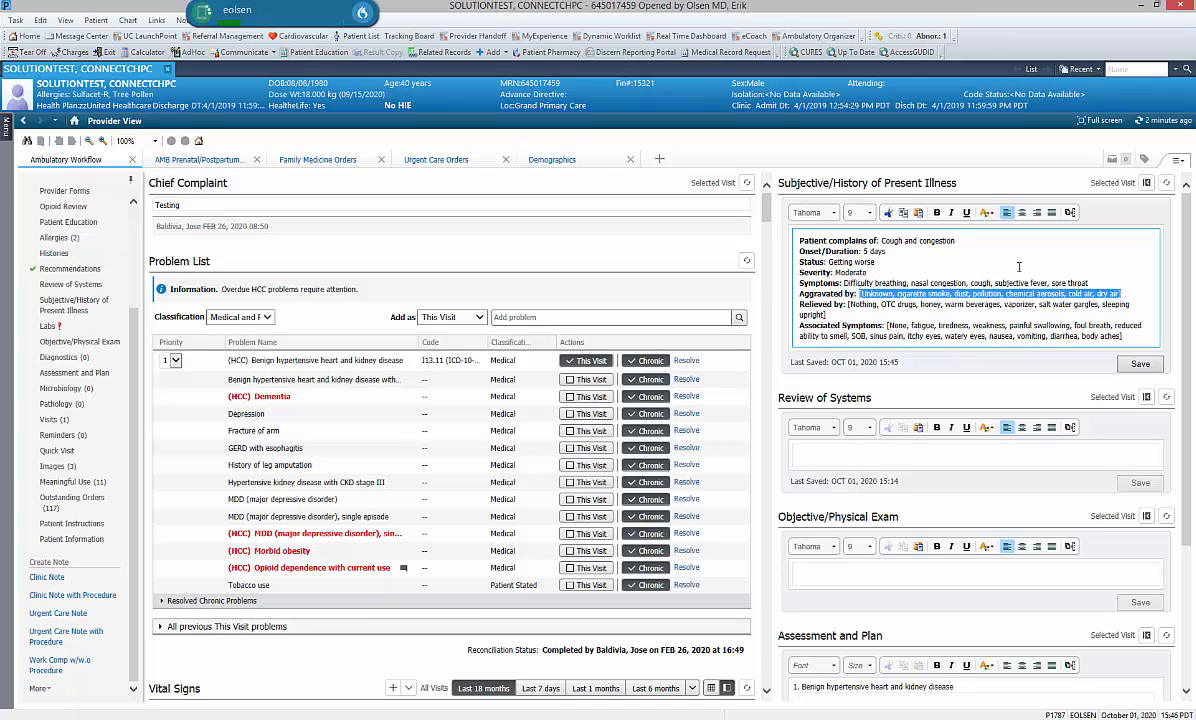
type("Lying down at night")
- Complete the HPI template with "NyQuil" for Relieved by and "None" for Associated Symptoms
key("F3")
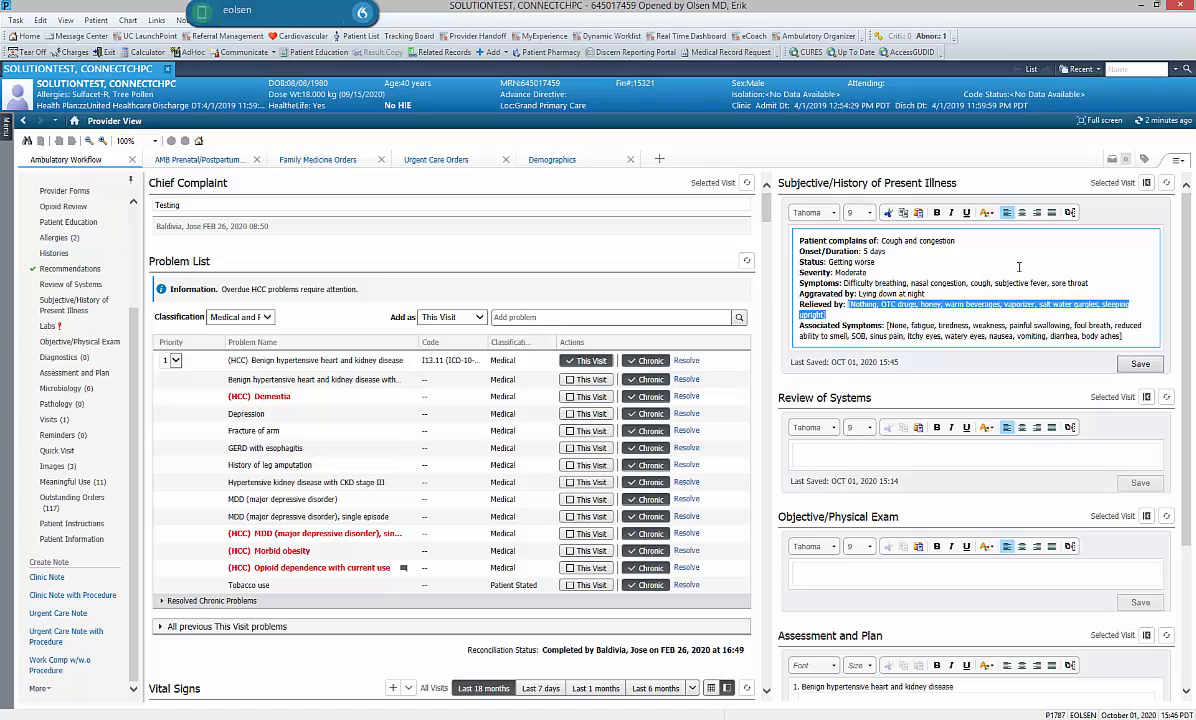
type("NyQui")
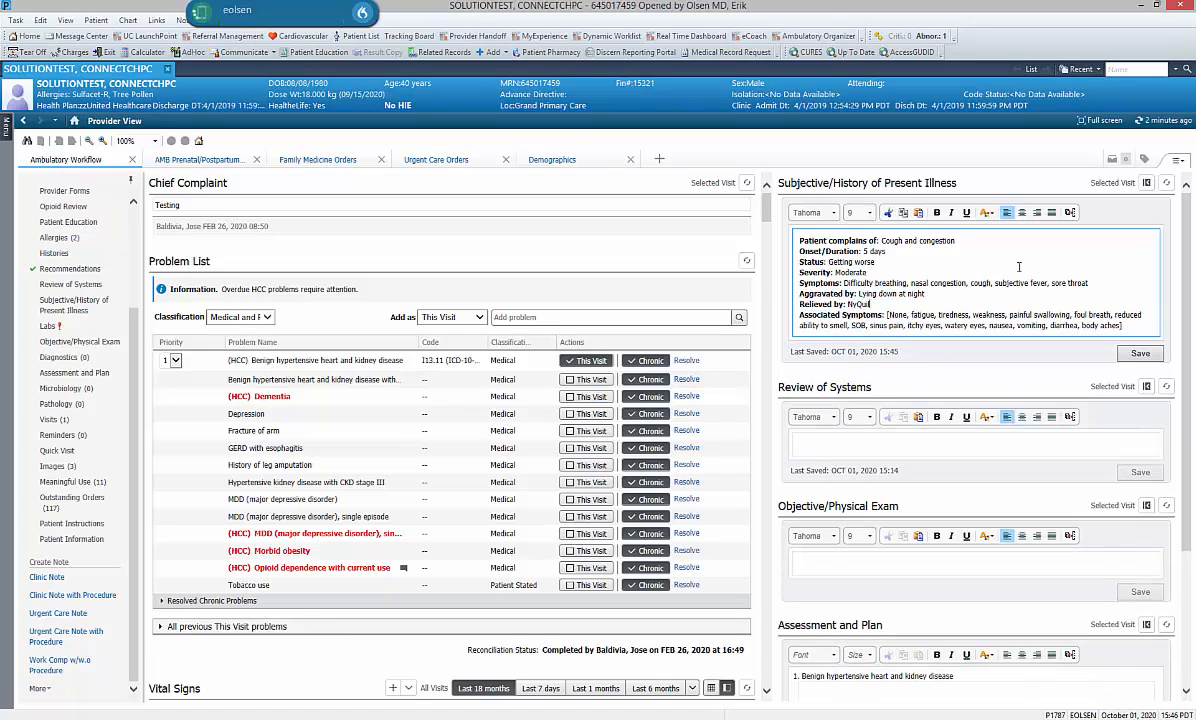
type("l")
key("F3")
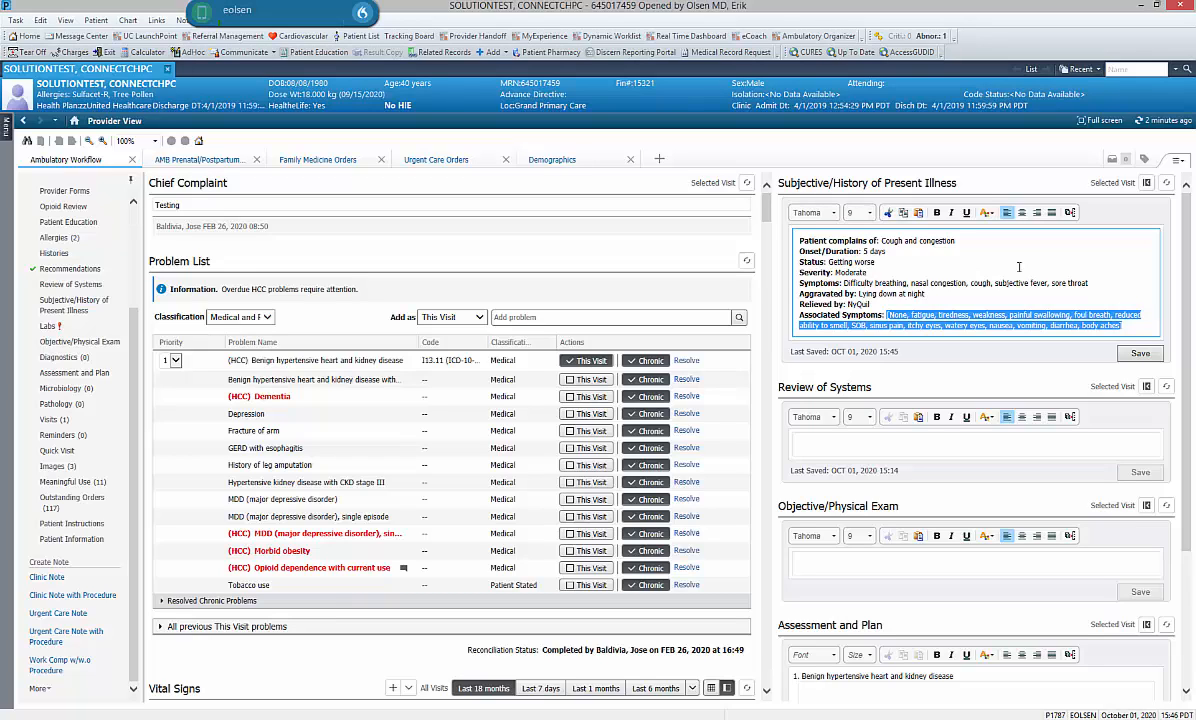
type("None")
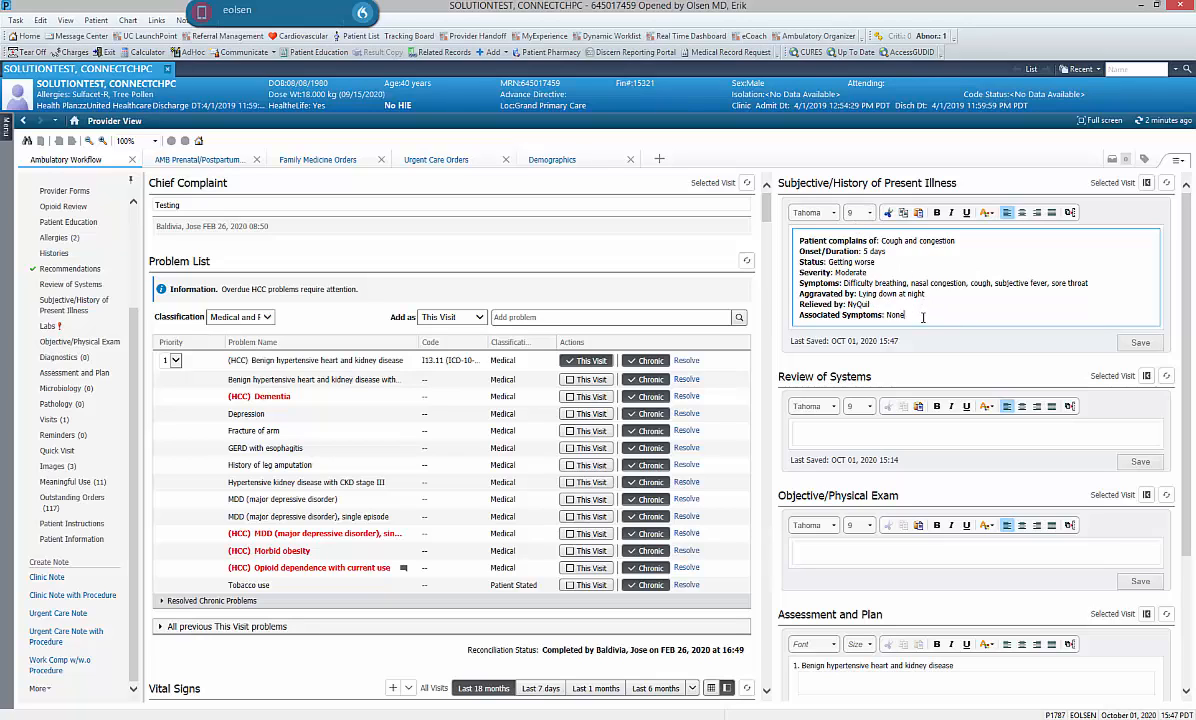
- Delete the completed template text and the dictated cough narrative from the Subjective/History of Present Illness field
key("ctrl+a")
key("Delete")
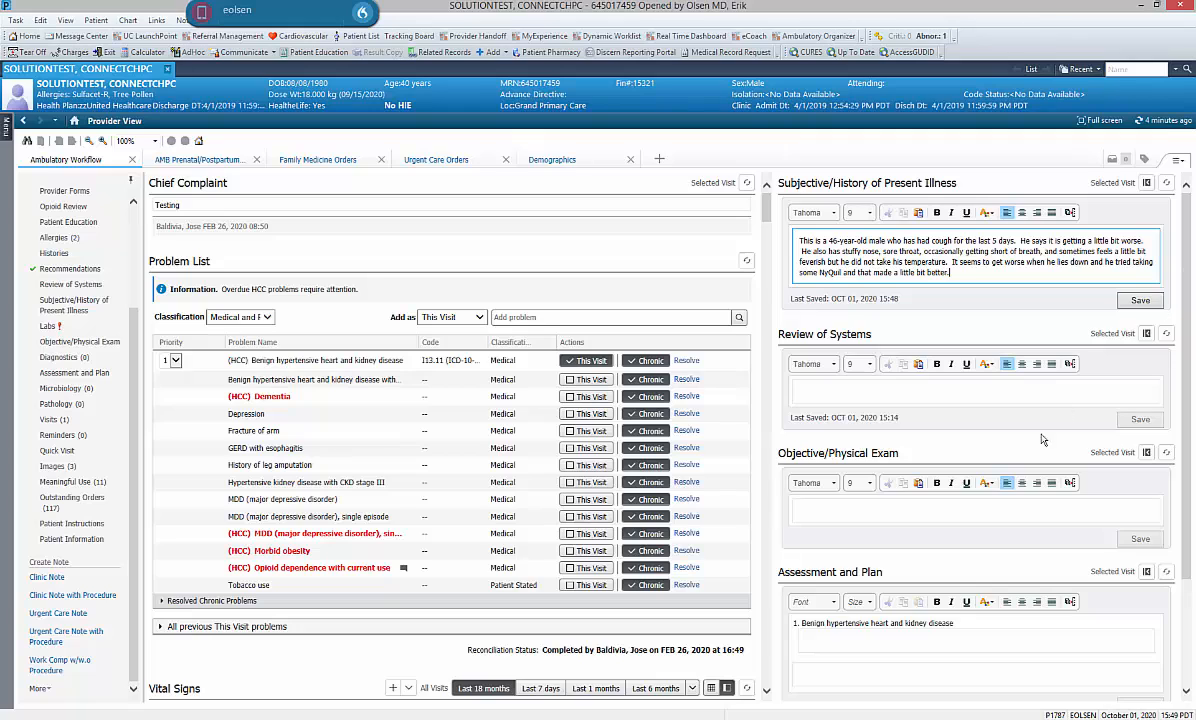
left_click_drag(953, 272, 776, 204)
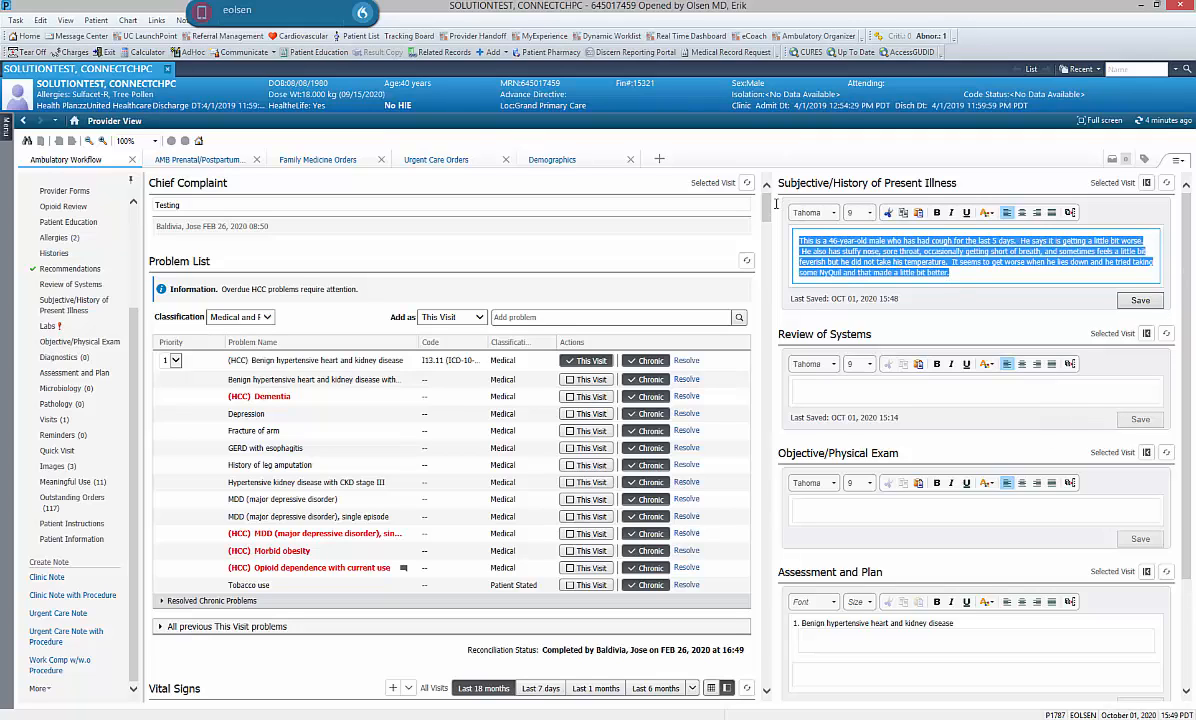
key("Delete")
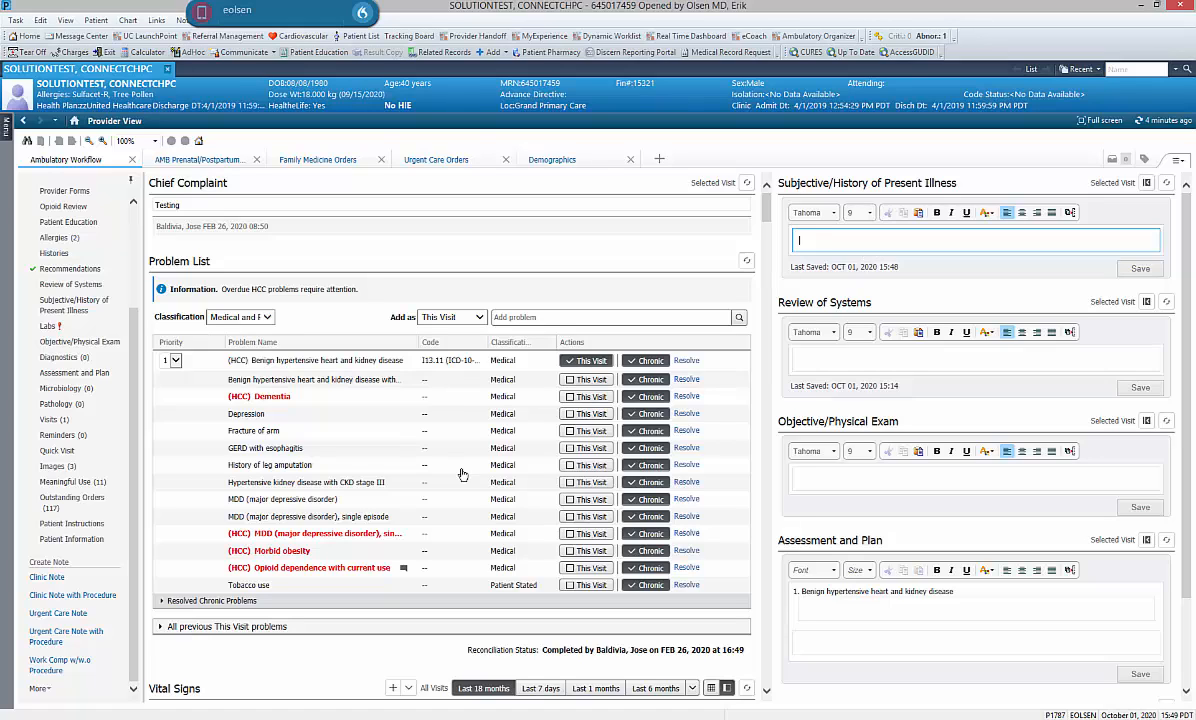
- Mark benign hypertensive heart and kidney disease with chronic kidney disease, Depression and GERD with esophagitis as This Visit problems
left_click(582, 383)
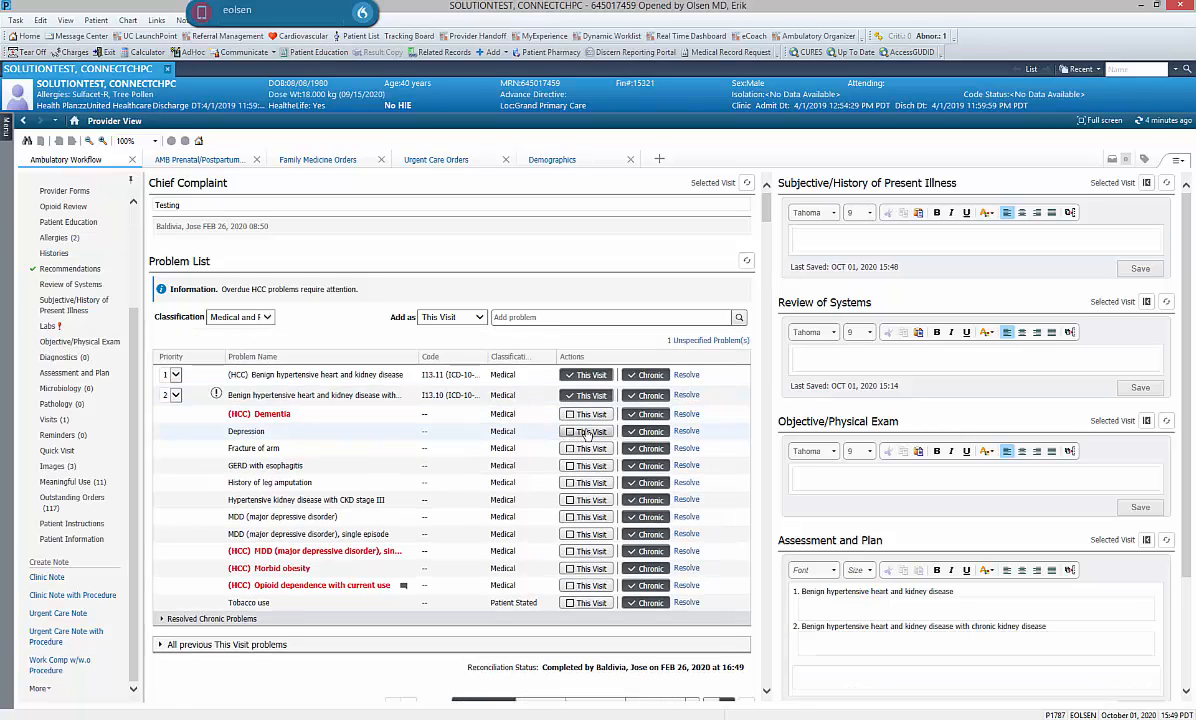
left_click(584, 434)
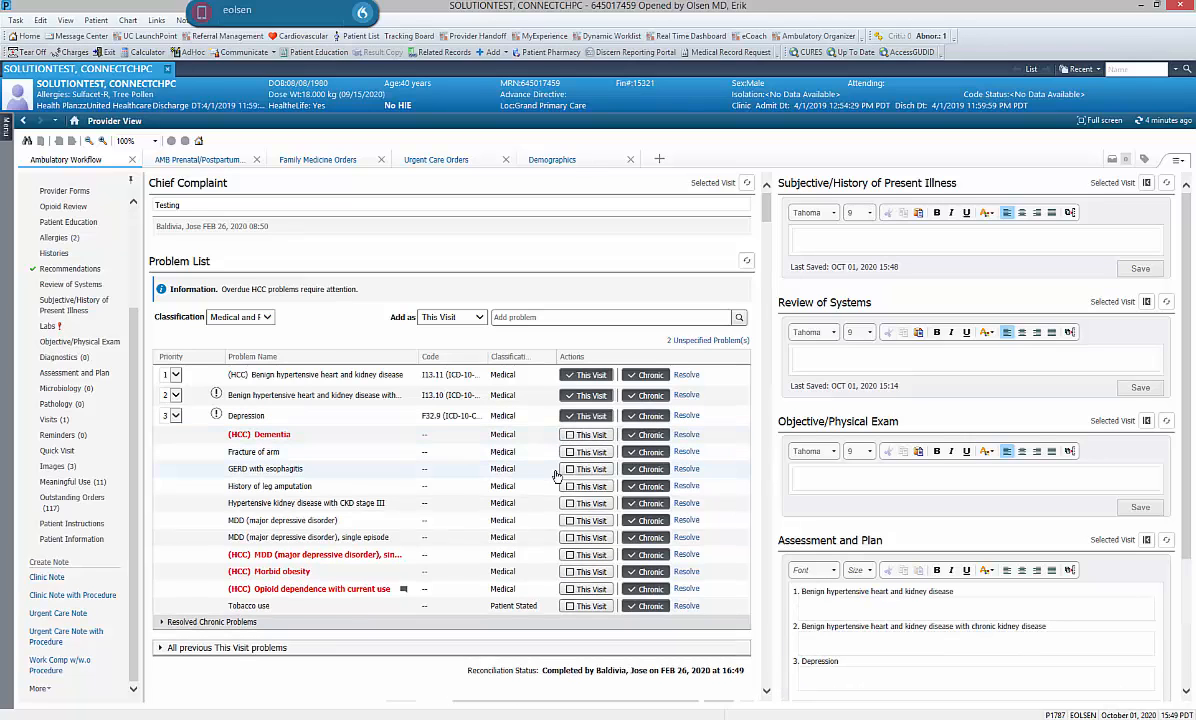
left_click(575, 473)
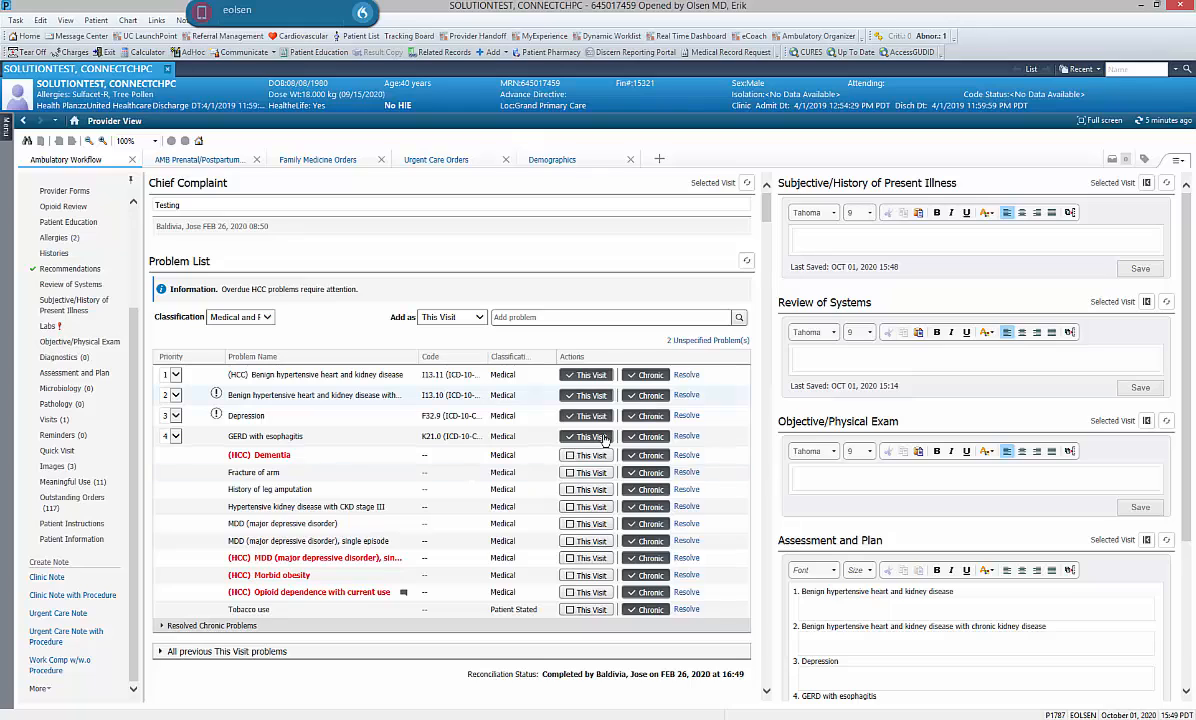
- Document the HPI as a chronic-condition follow-up covering tolerated blood pressure medicines, improved mood on Lexapro without therapy, and reflux controlled on omeprazole
left_click(806, 238)
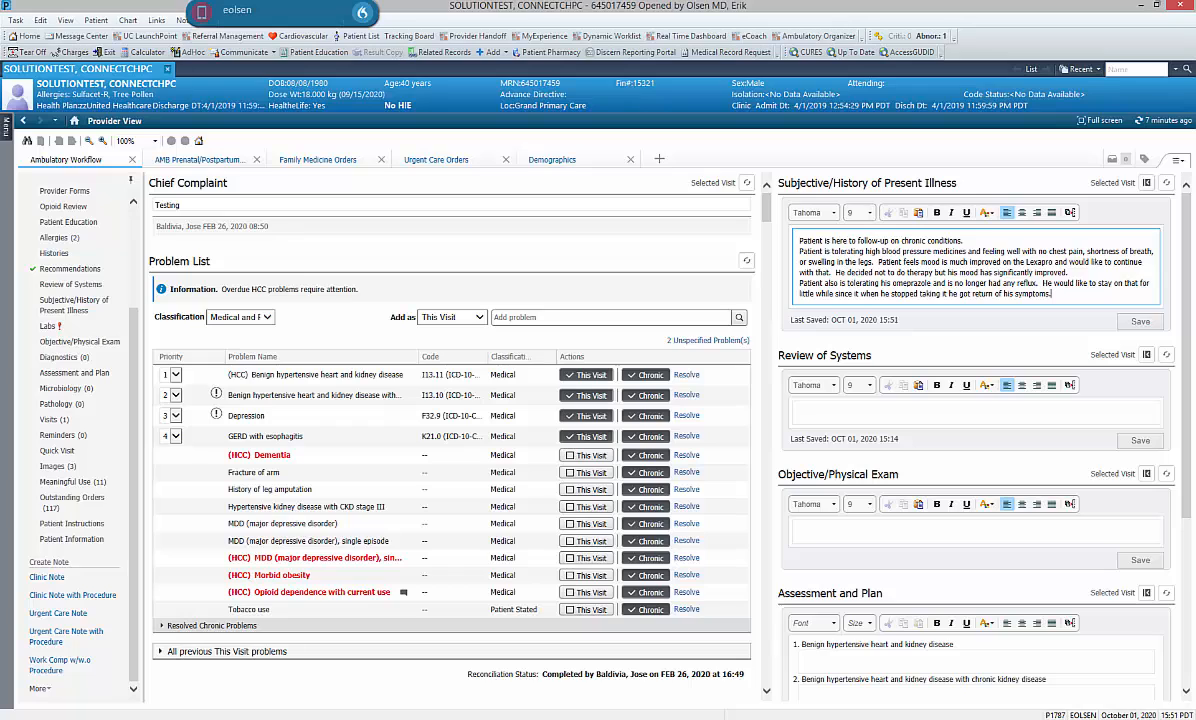
- Try filling Review of Systems with an ROS auto-text template and dictated negatives for fever, dyspnea and chest pain, clearing each one
left_click(817, 408)
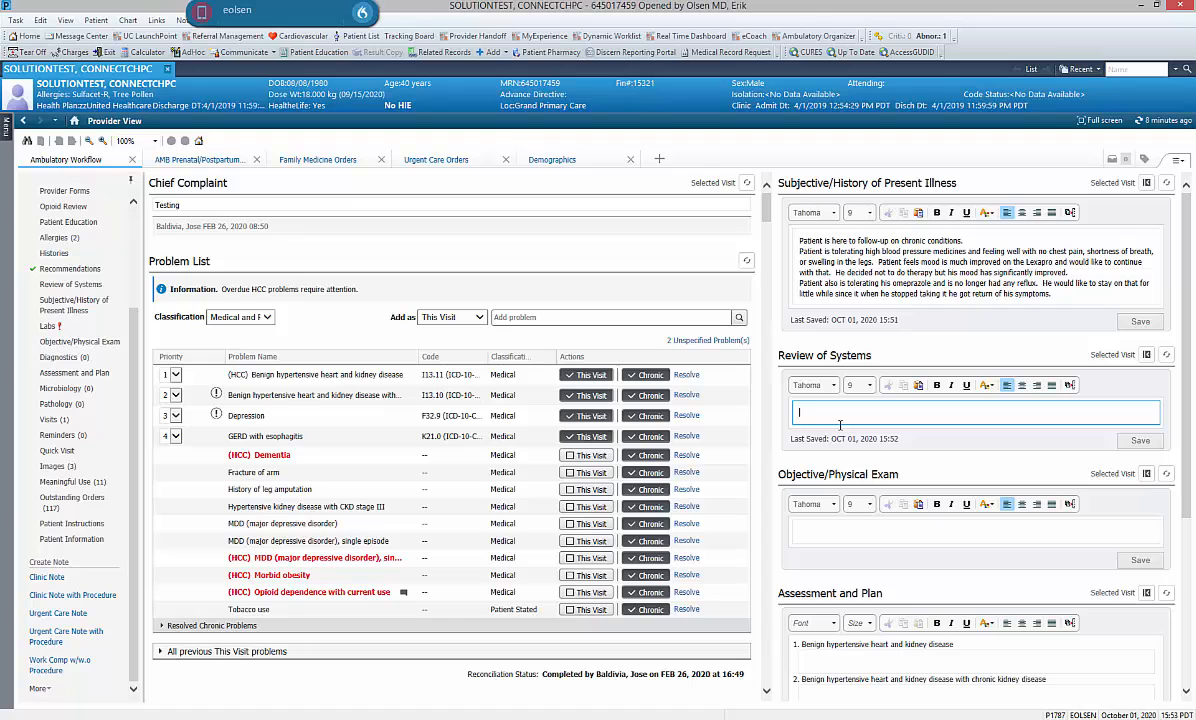
type("...")
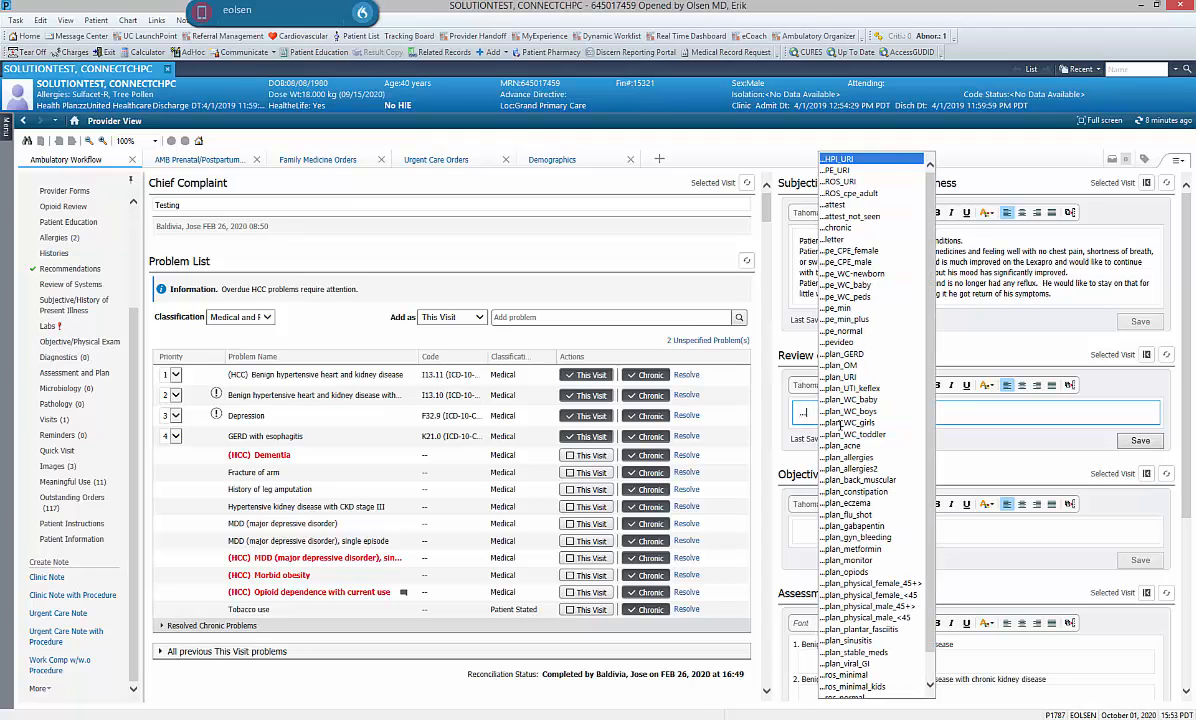
type("RO")
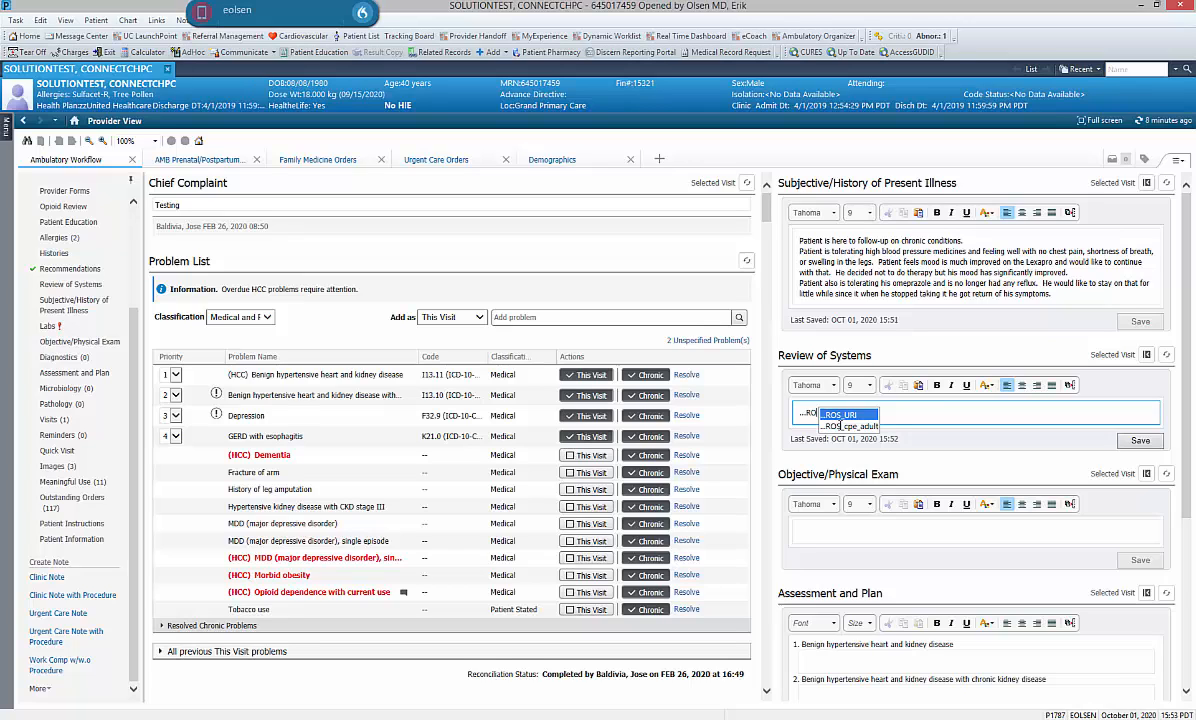
key("Return")
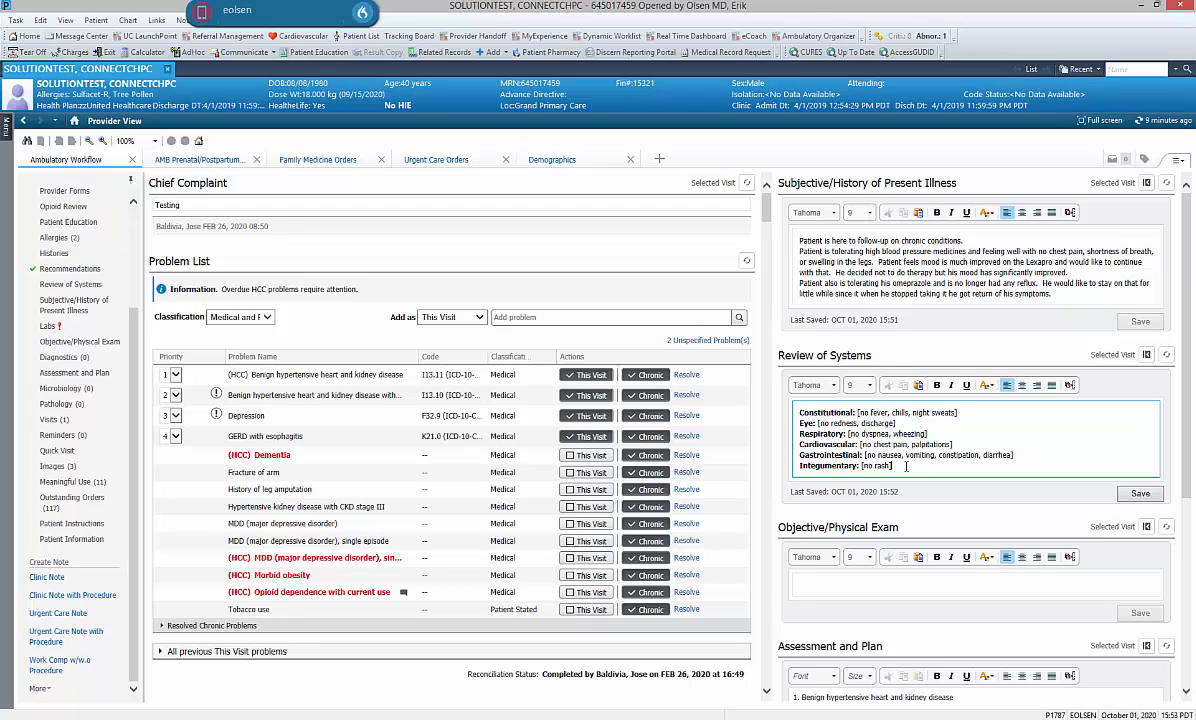
key("ctrl+a")
key("Delete")
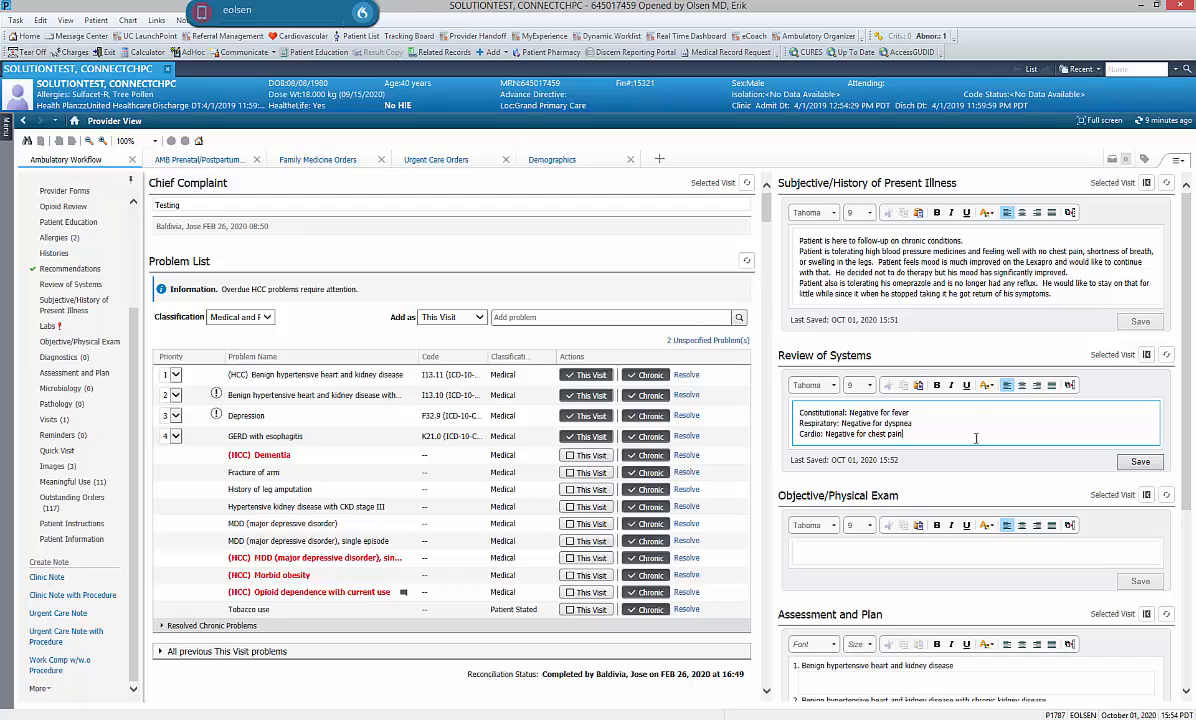
left_click_drag(916, 433, 798, 408)
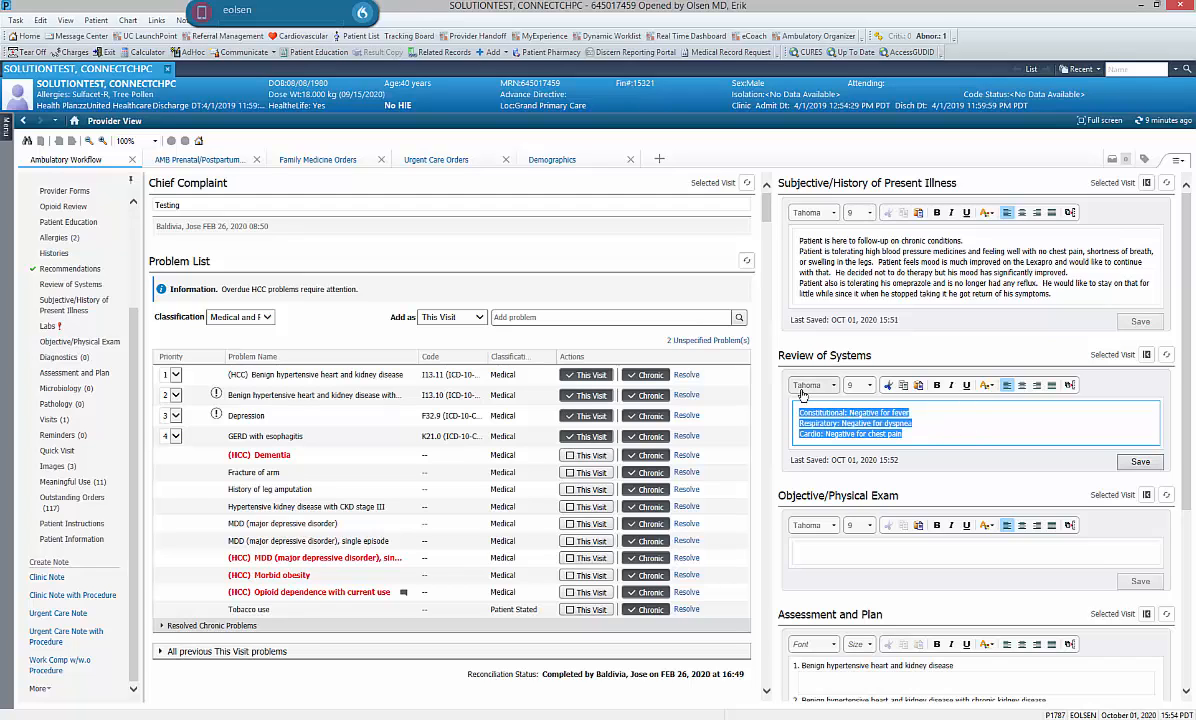
key("BackSpace")
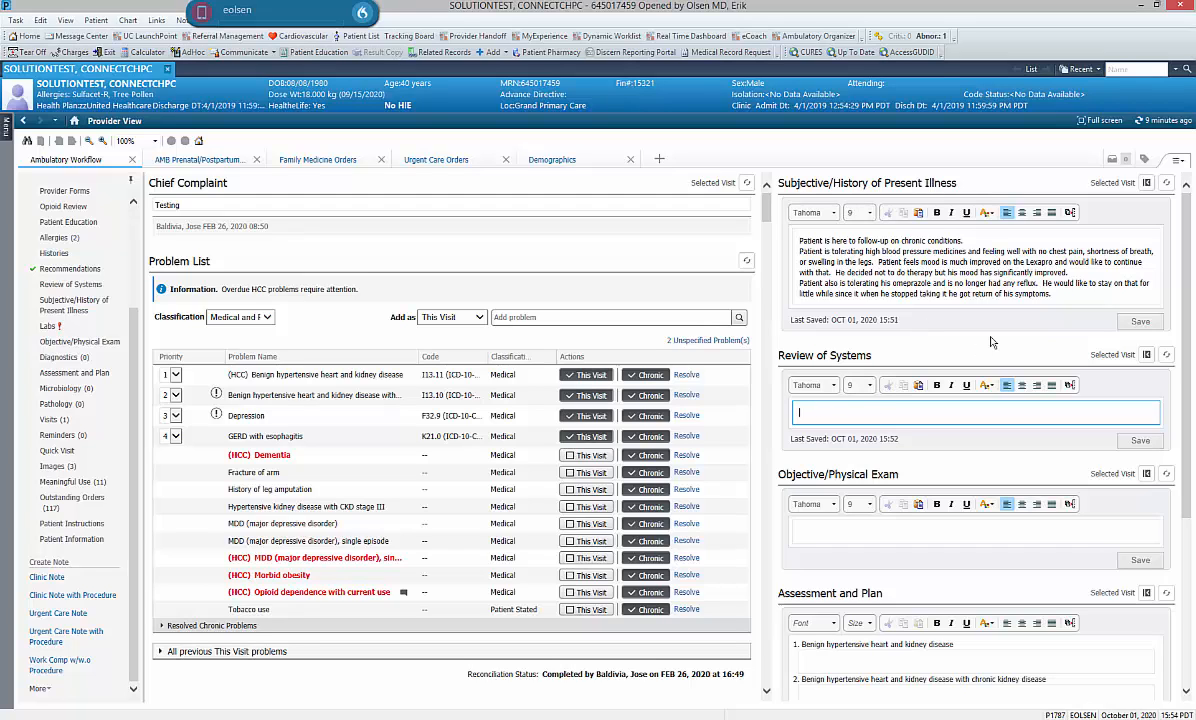
- Insert the "...ros_wc" auto-text template into the Review of Systems field
type("...ro")
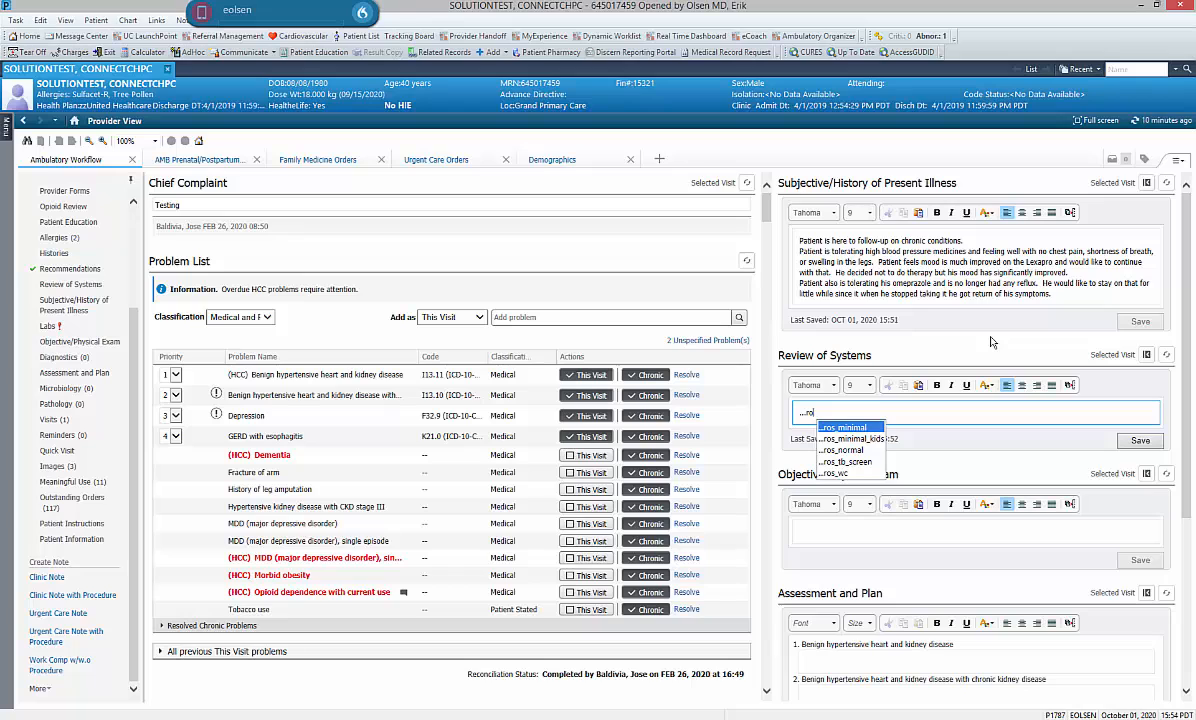
key("Down")
key("Down")
key("Down")
key("Down")
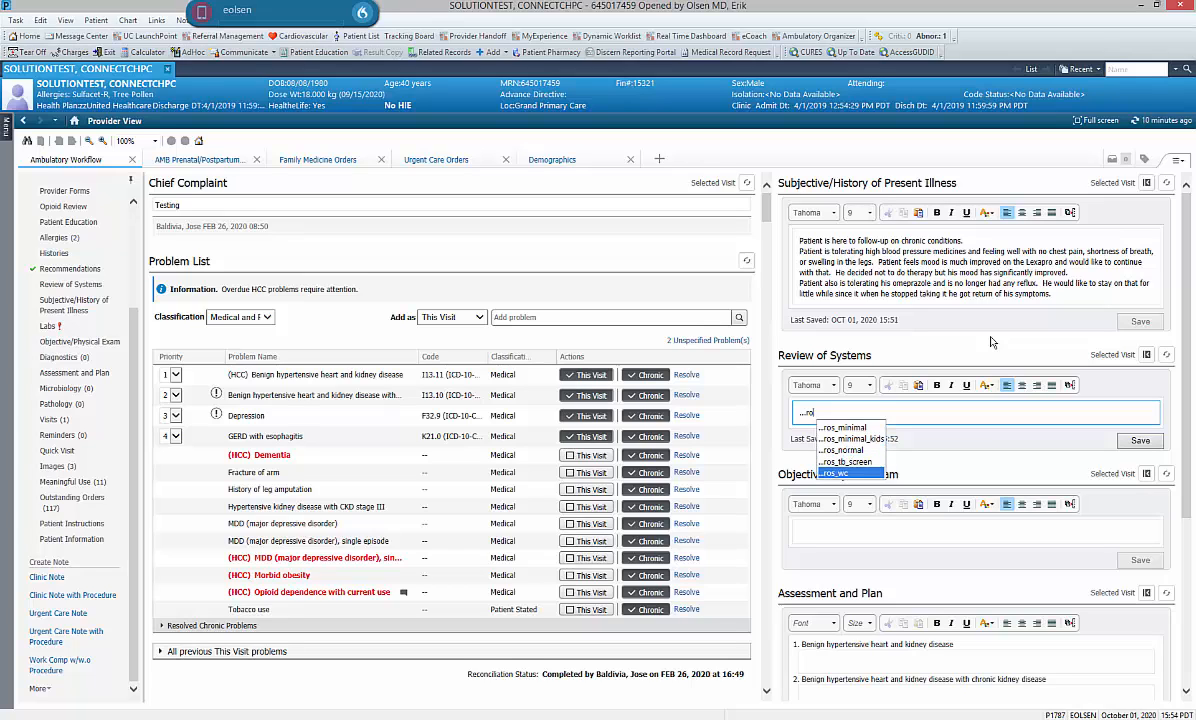
key("Return")
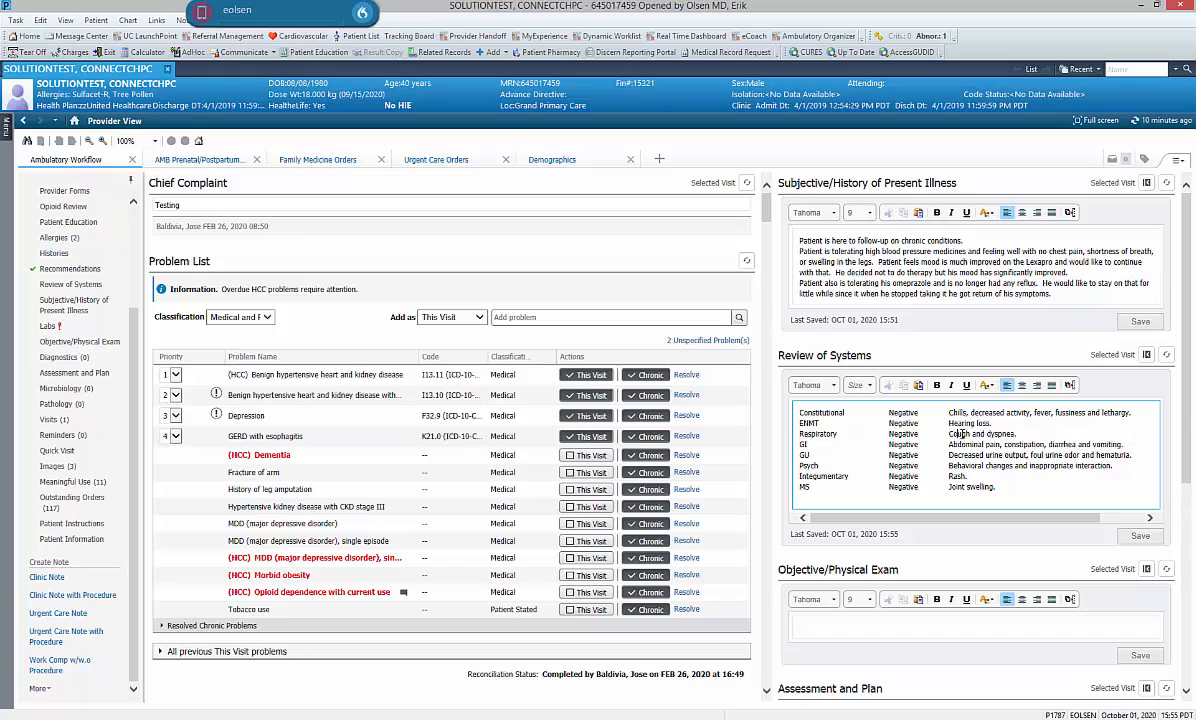
- Remove cough from the Respiratory row so it reads "Dyspnea." and save the Review of Systems
double_click(952, 434)
key("Delete")
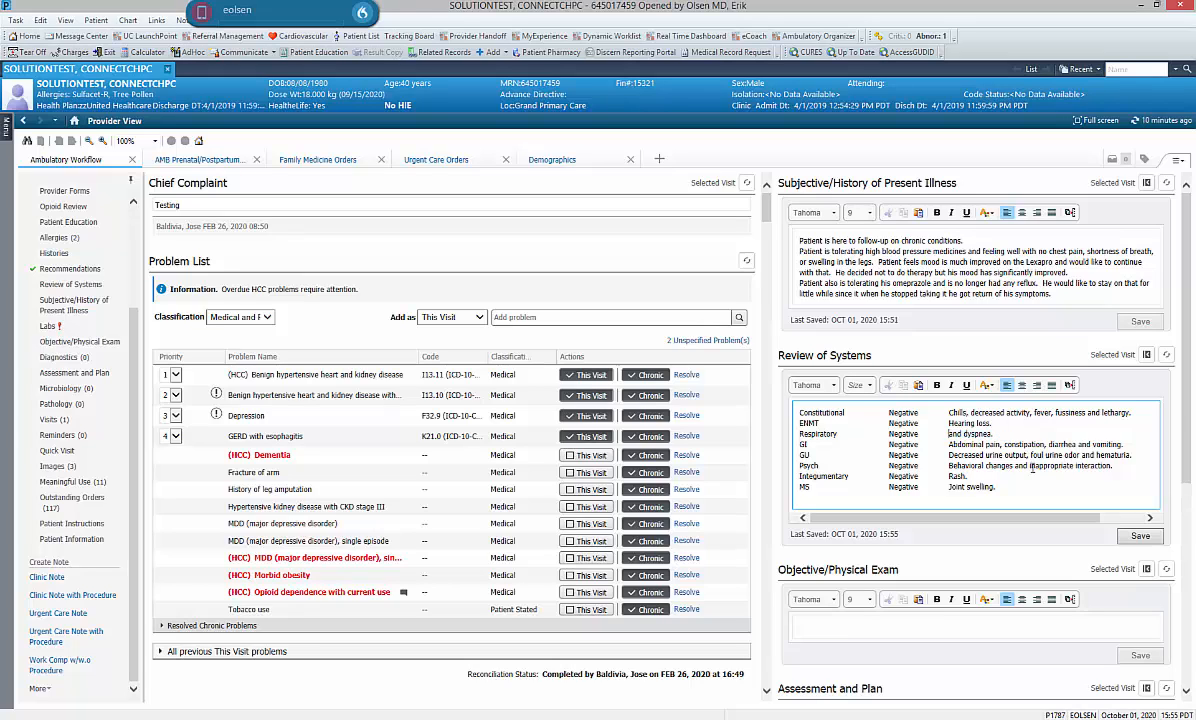
key("Delete")
key("Delete")
key("Delete")
key("Delete")
key("Delete")
type("D")
left_click(1150, 535)
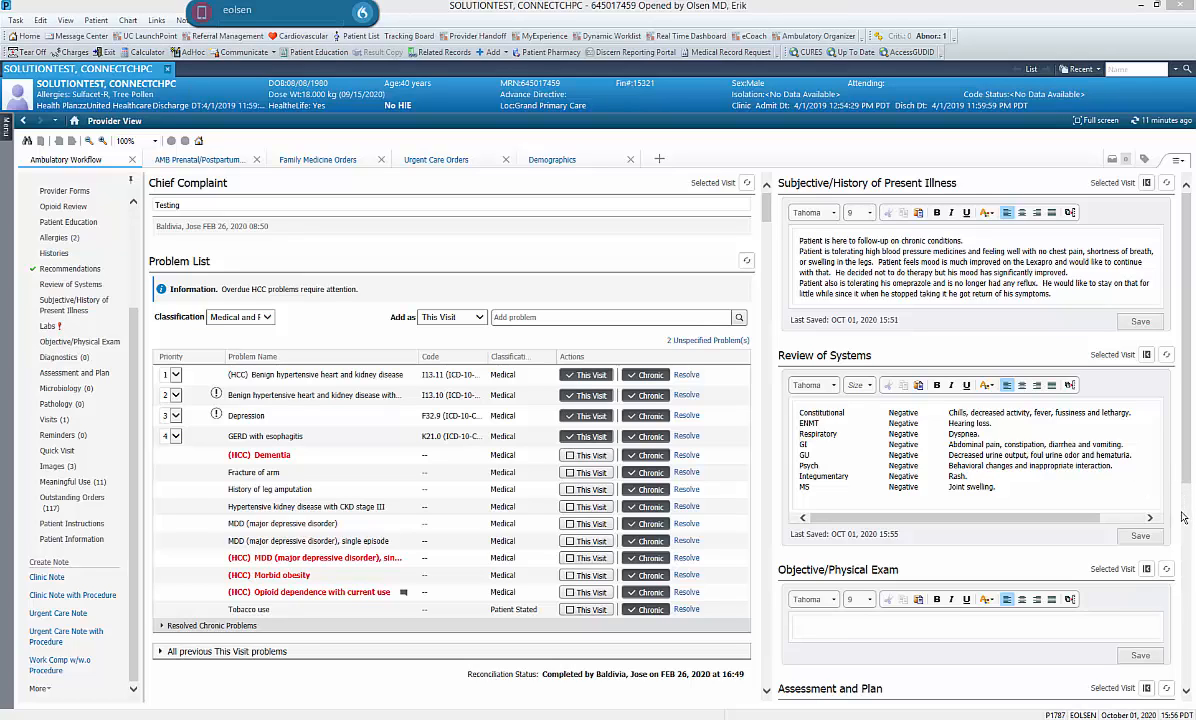
- Try the "//fpPEEarPain" auto-text template in the Objective/Physical Exam field and delete its text
left_click(838, 627)
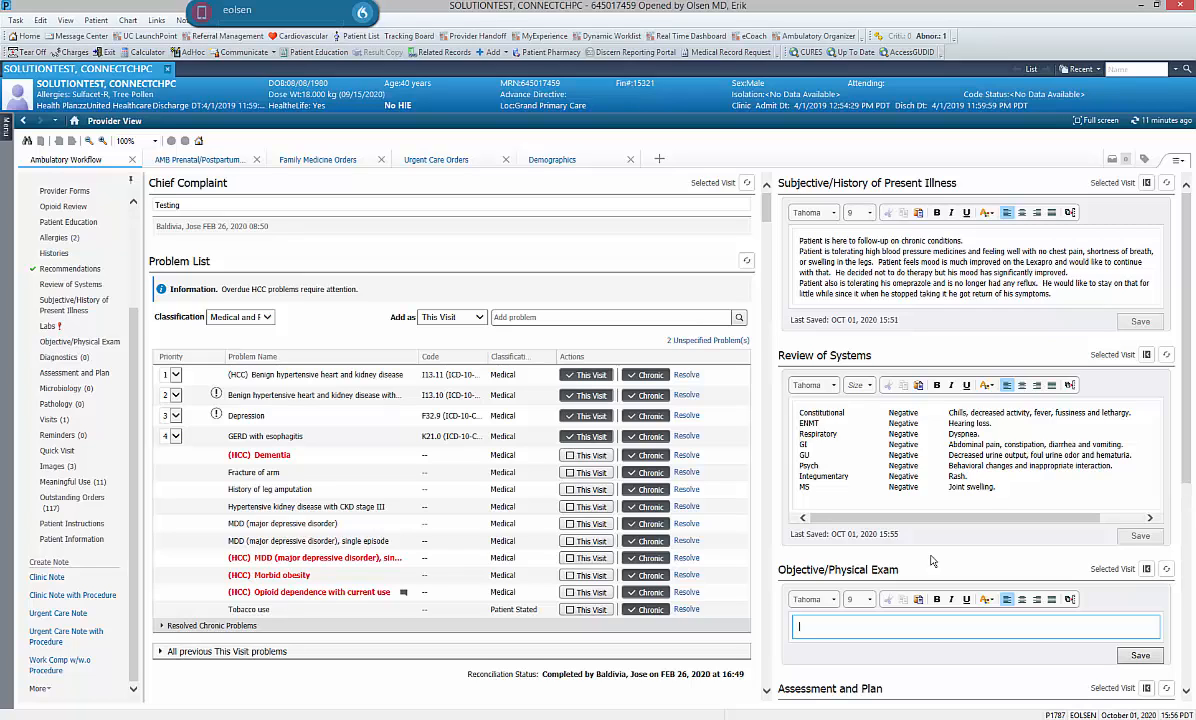
type("fp")
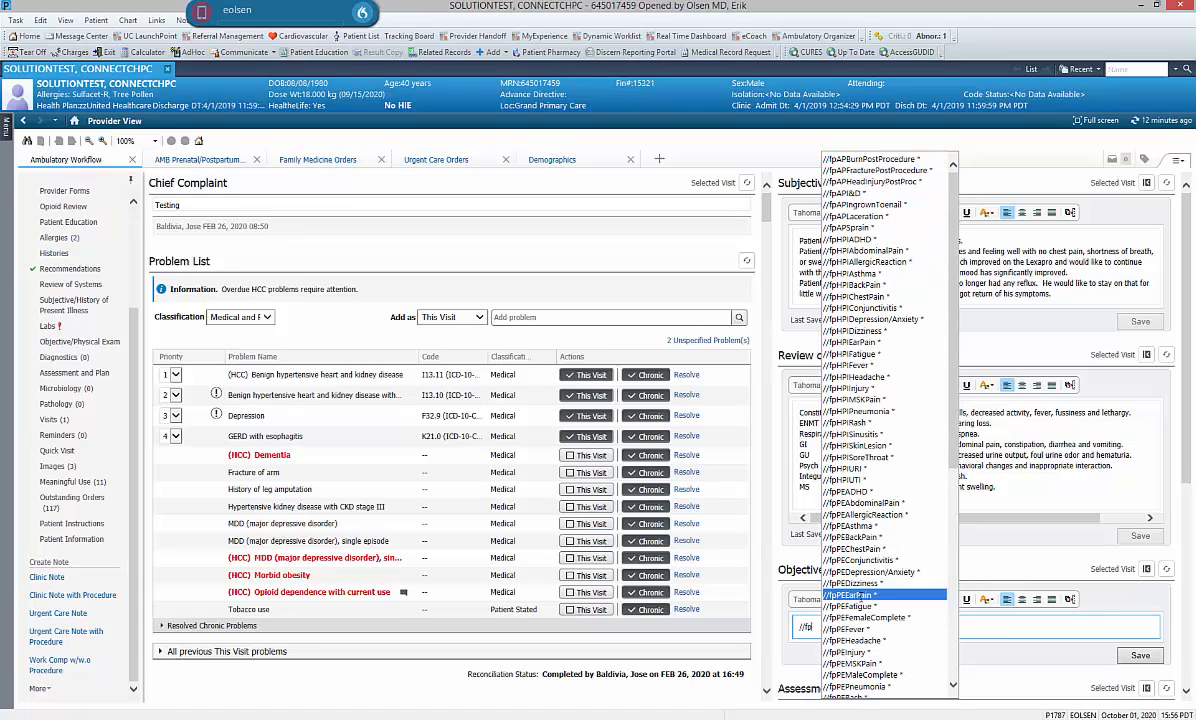
left_click(858, 595)
scroll(1047, 617, "down", 2)
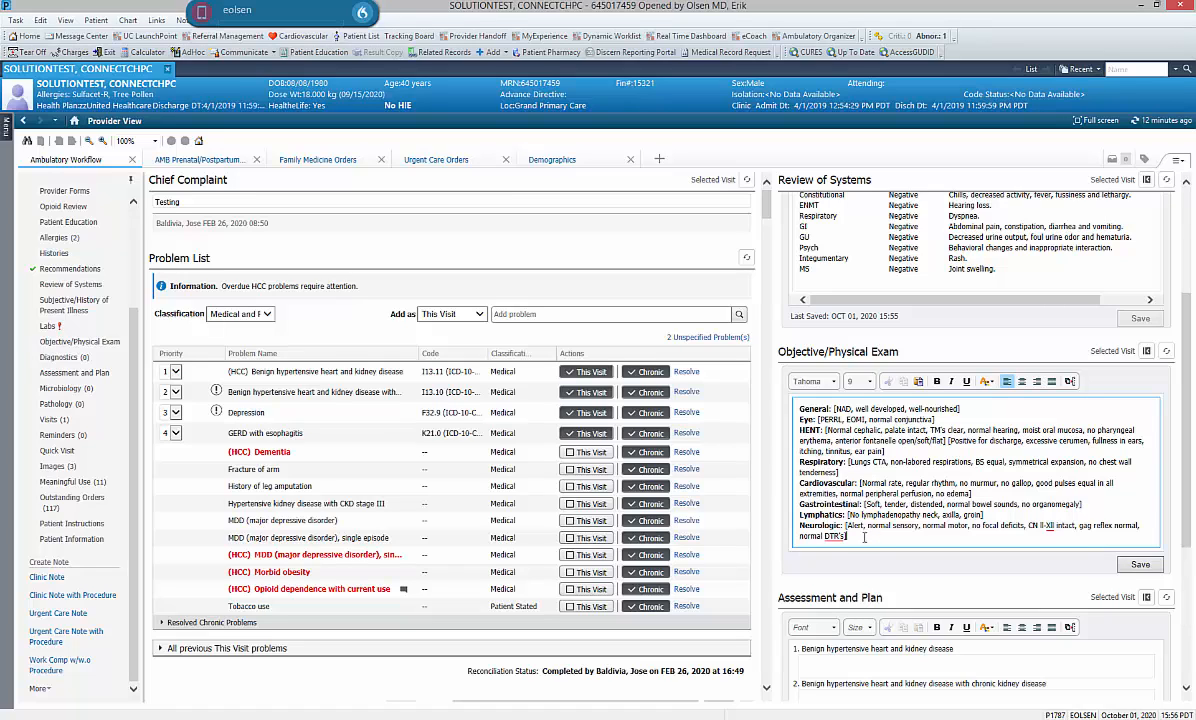
left_click_drag(863, 536, 773, 383)
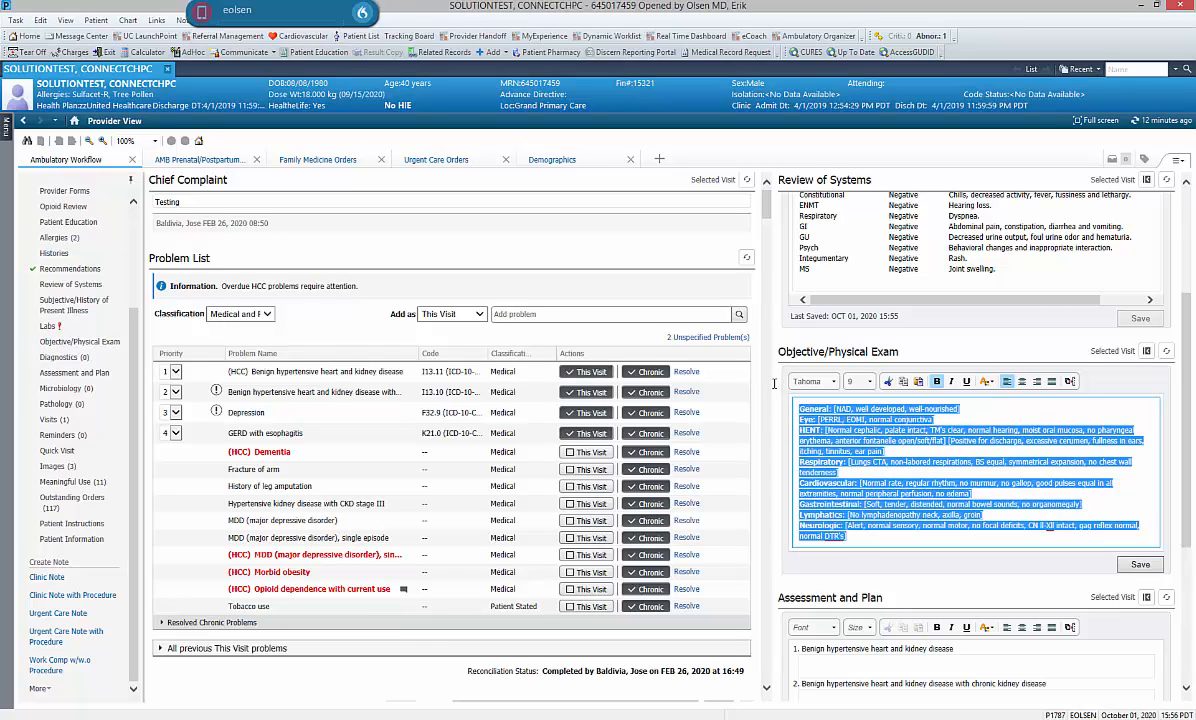
key("Delete")
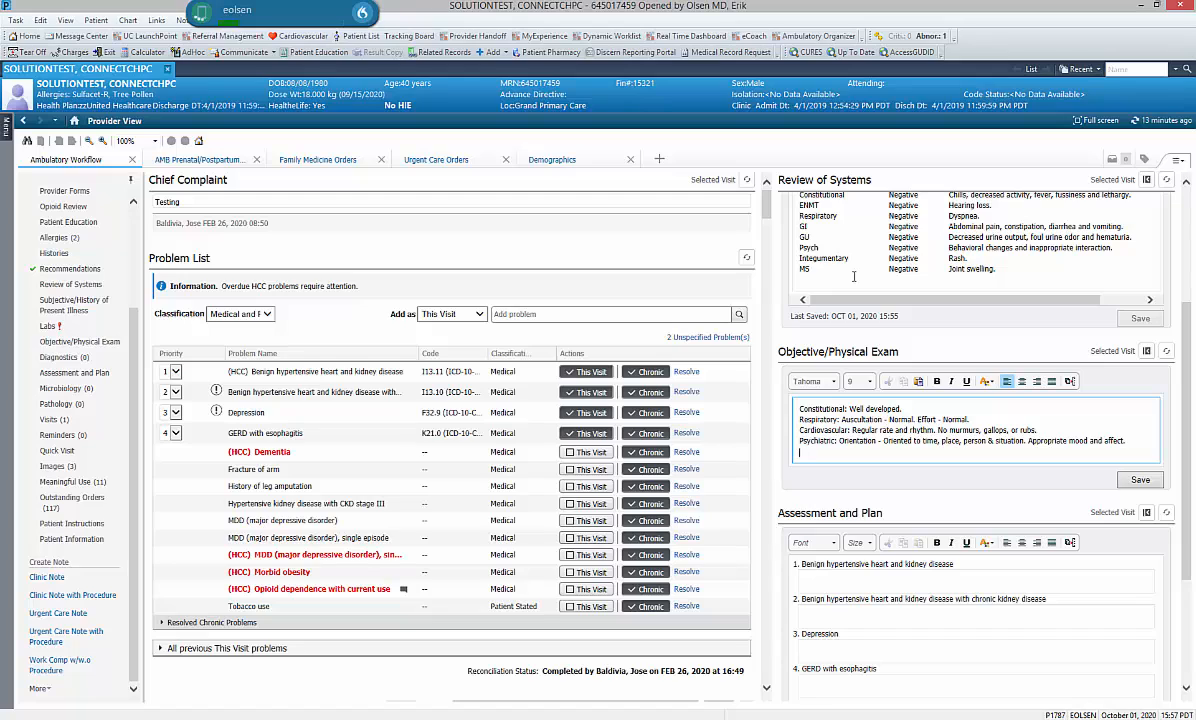
- Add HEENT findings of normal ears, mildly erythematous oropharynx and mild nasopharynx inflammation with clear discharge, plus "Neck: Supple with no lymphadenopathy" to the physical exam
type("HEENT:")
type("Tympanic membranes normal bilaterally and normal external auditory ear canals.")
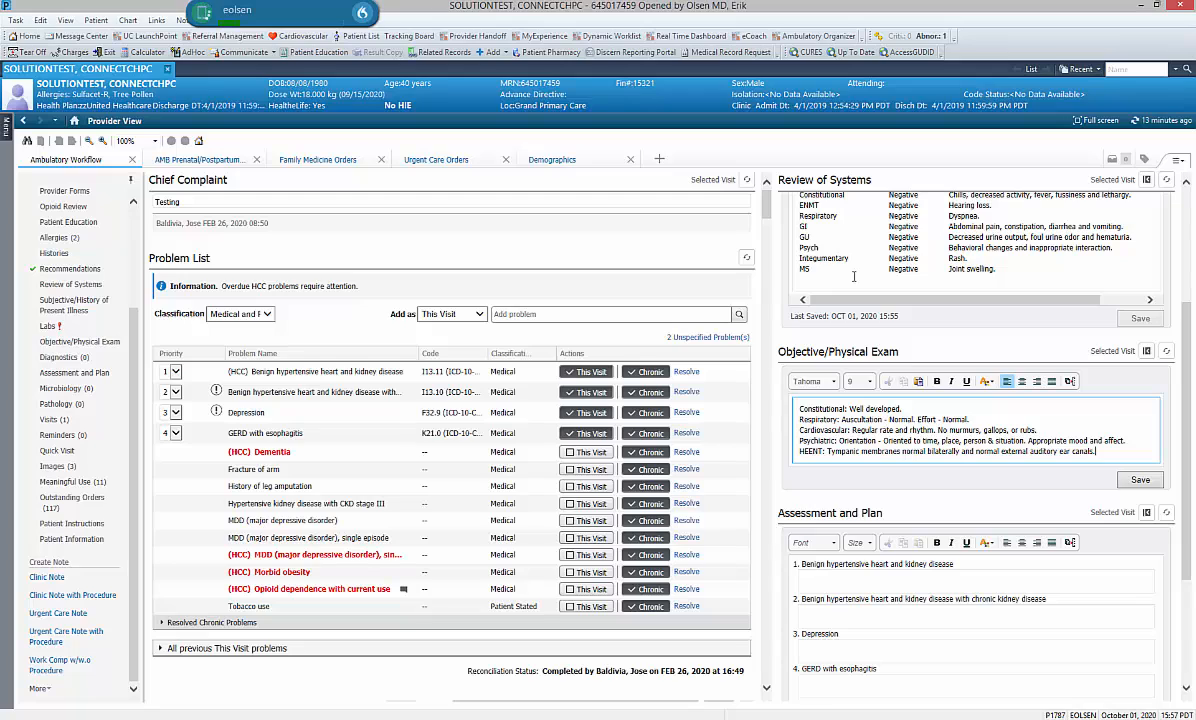
type("  Posterior oropharynx mildly erythematous but with no discharge")
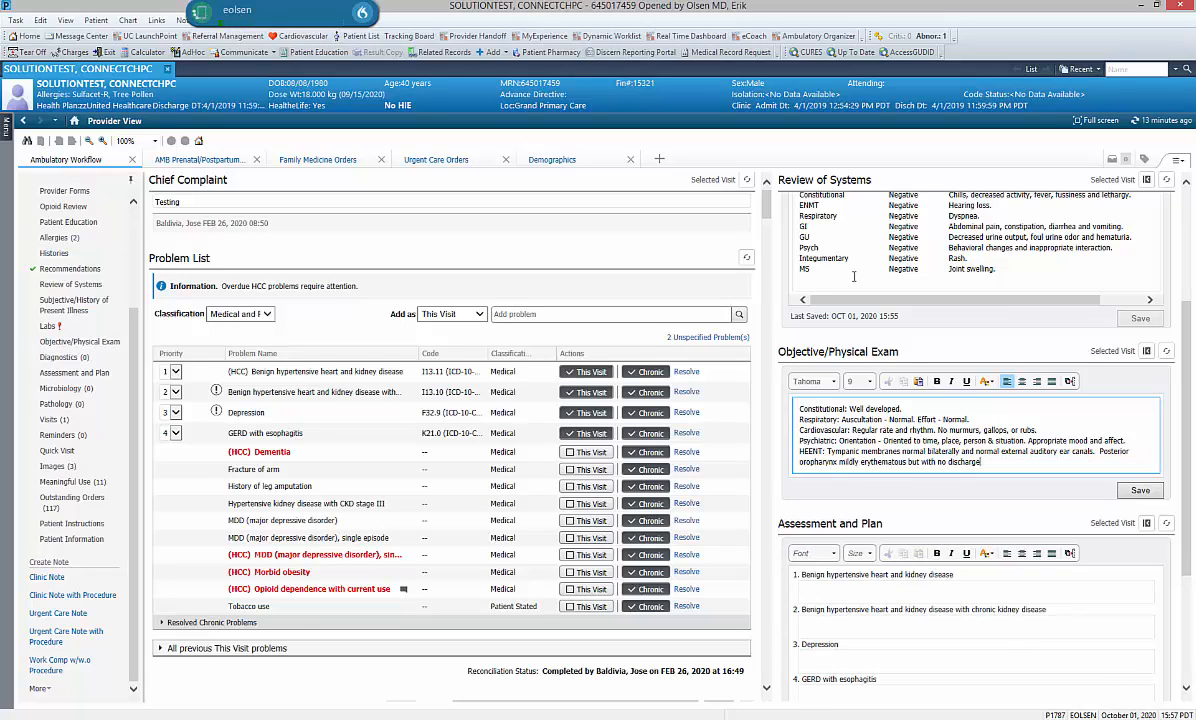
type(" nasopharynx with mild inflammation and clear discharge")
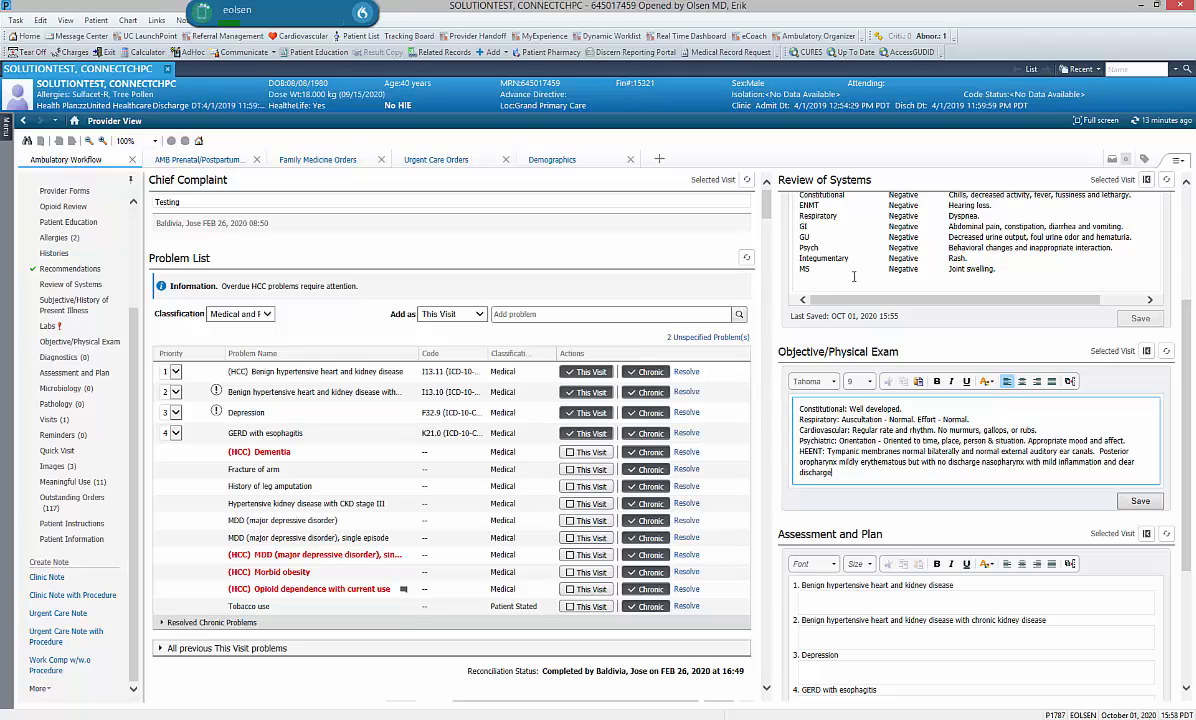
type(".")
key("Return")
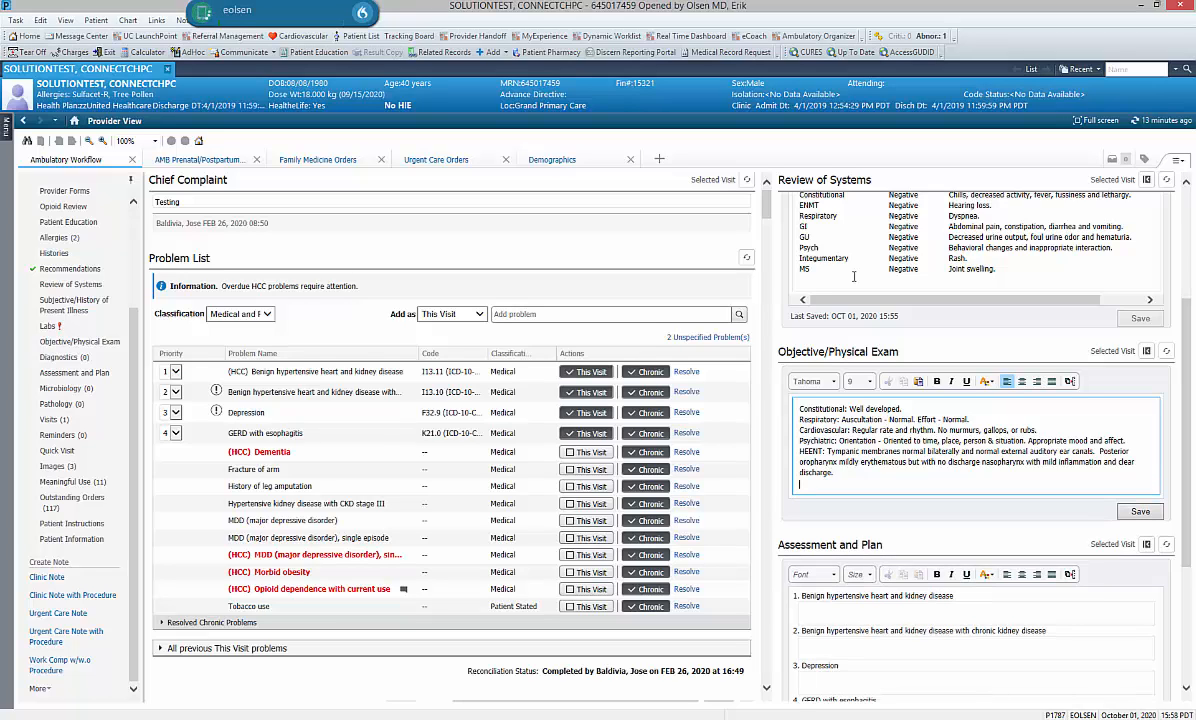
type("Neck: Supple with no lymphadenopathy")
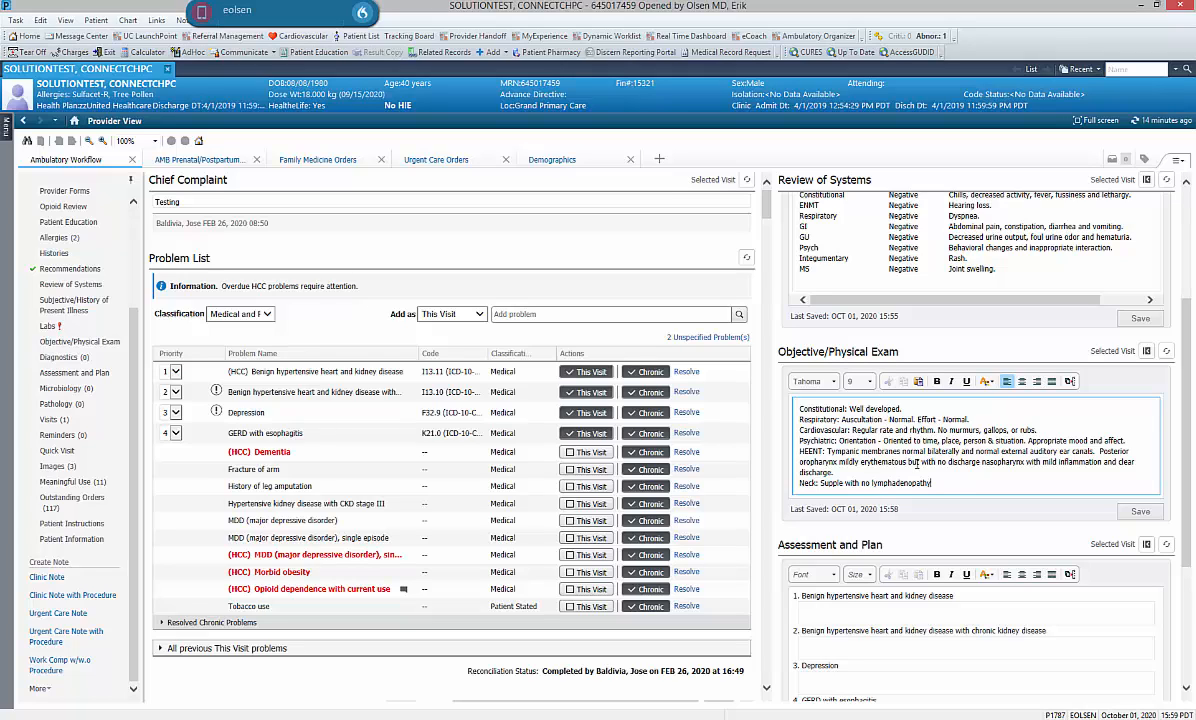
- Replace all the Objective/Physical Exam text with the "...pe_CPE_female" auto-text template
key("ctrl+a")
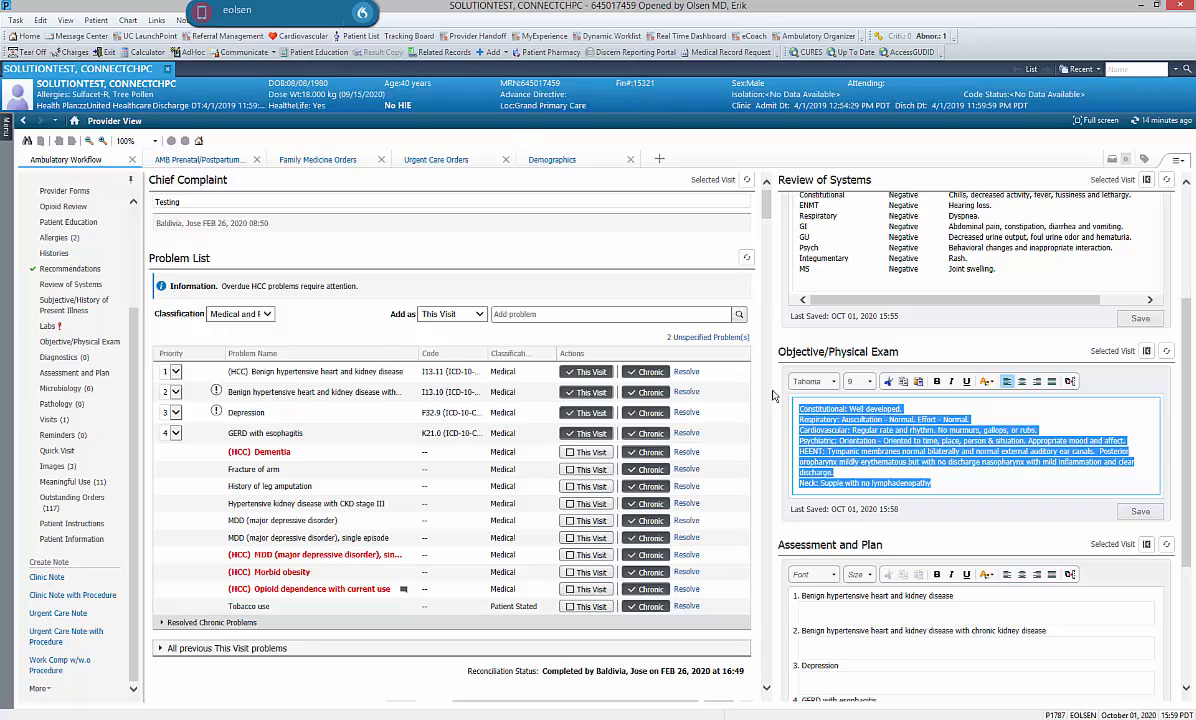
type("..d")
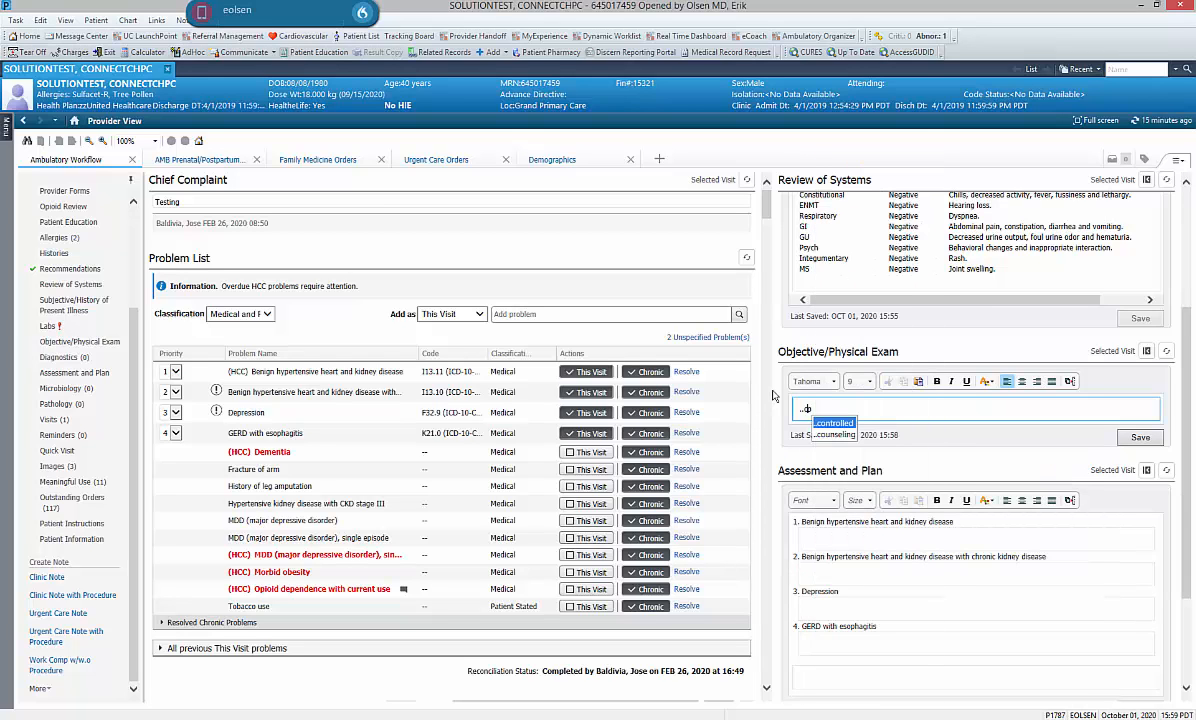
type(".cpe")
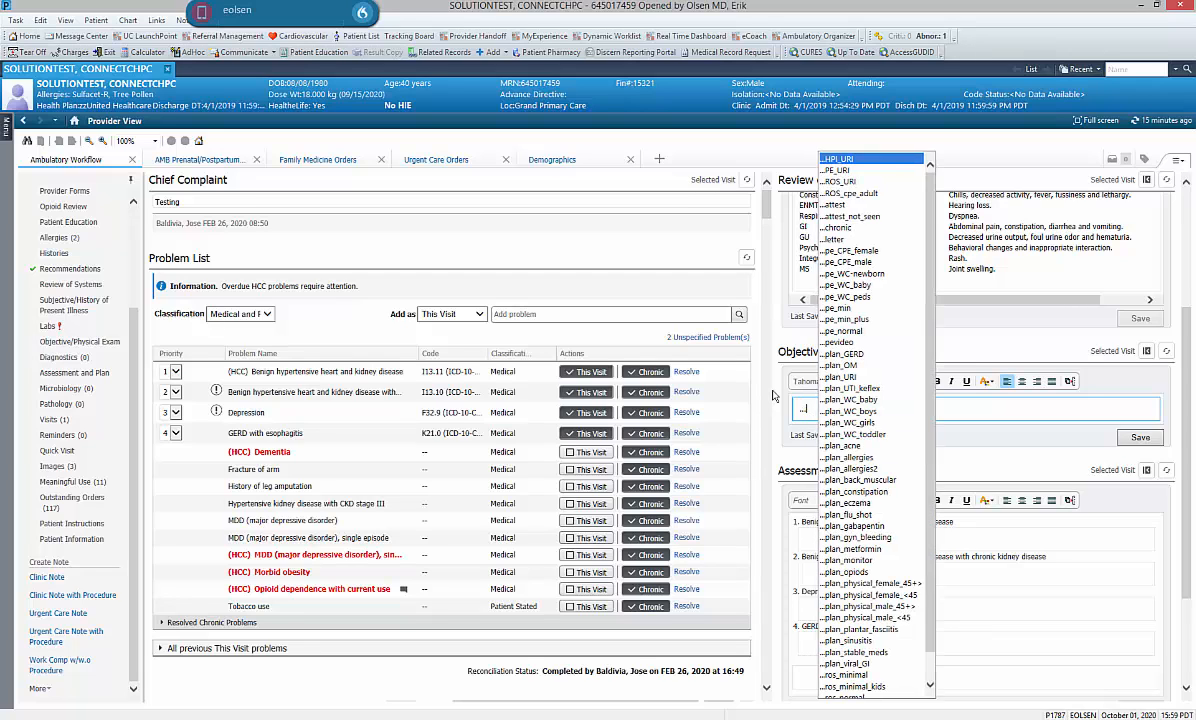
key("BackSpace")
key("BackSpace")
key("BackSpace")
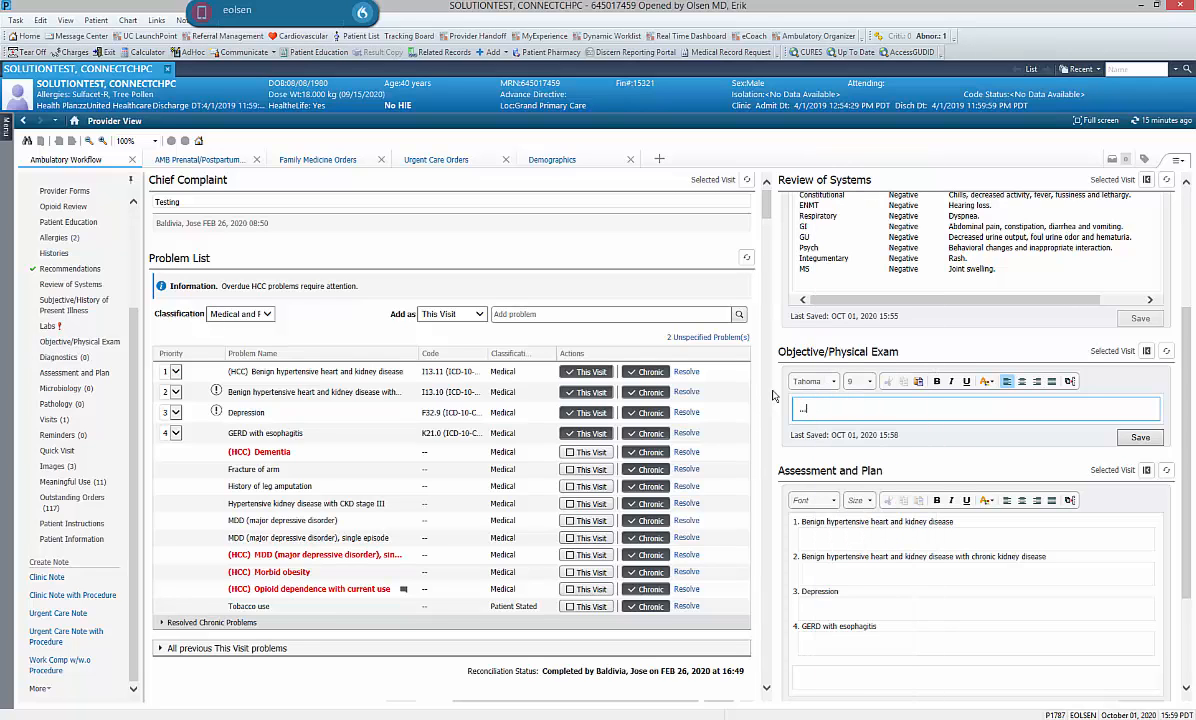
type("p")
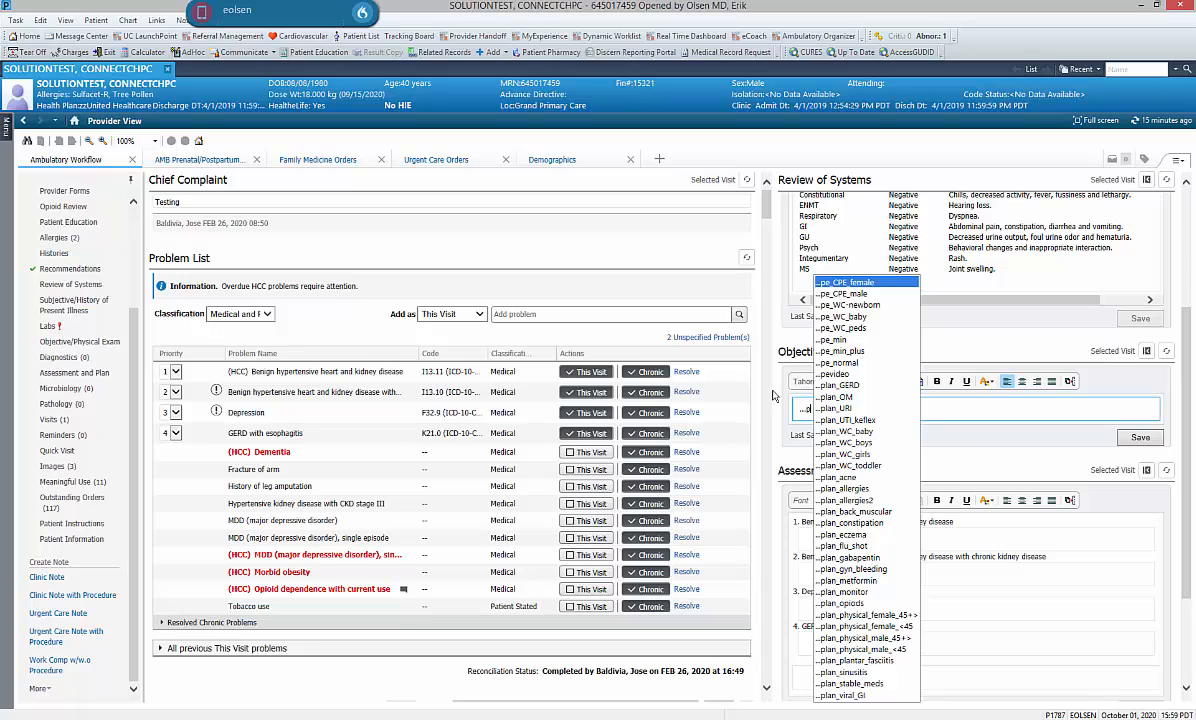
key("Return")
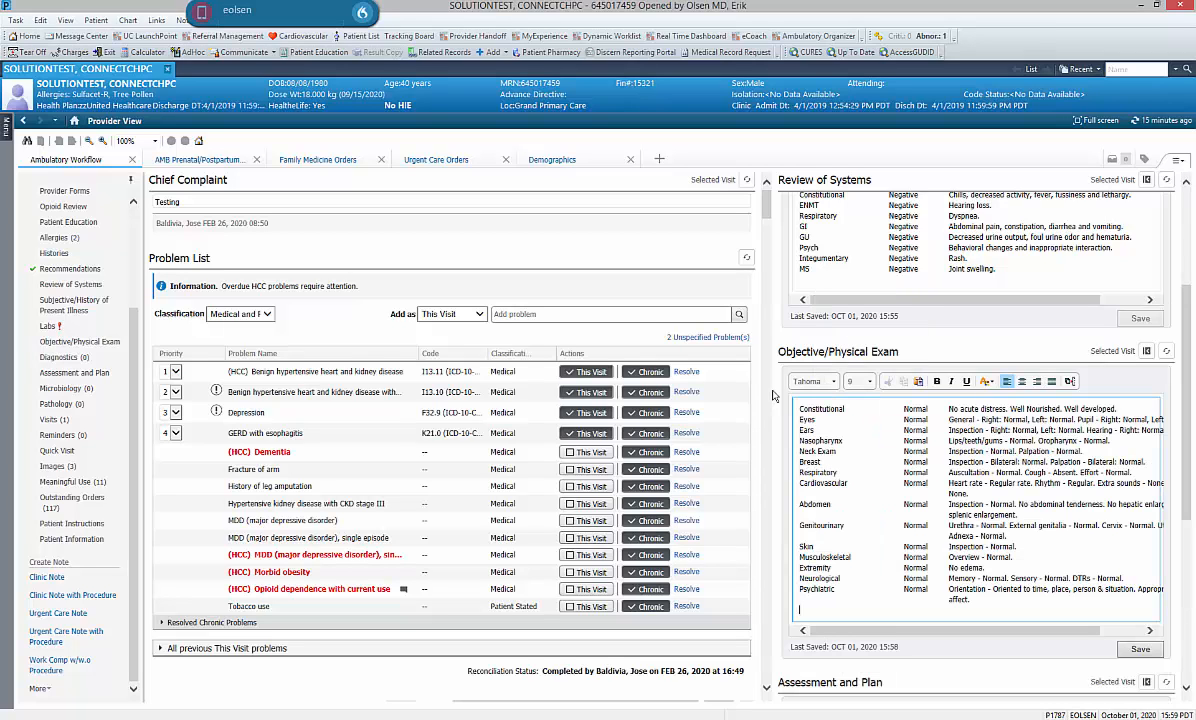
- Change the Extremity finding to "trace edema in legs." and save the Objective/Physical Exam
double_click(952, 567)
type("trace")
type(" in legs")
key("Delete")
type("r")
key("End")
left_click(1140, 649)
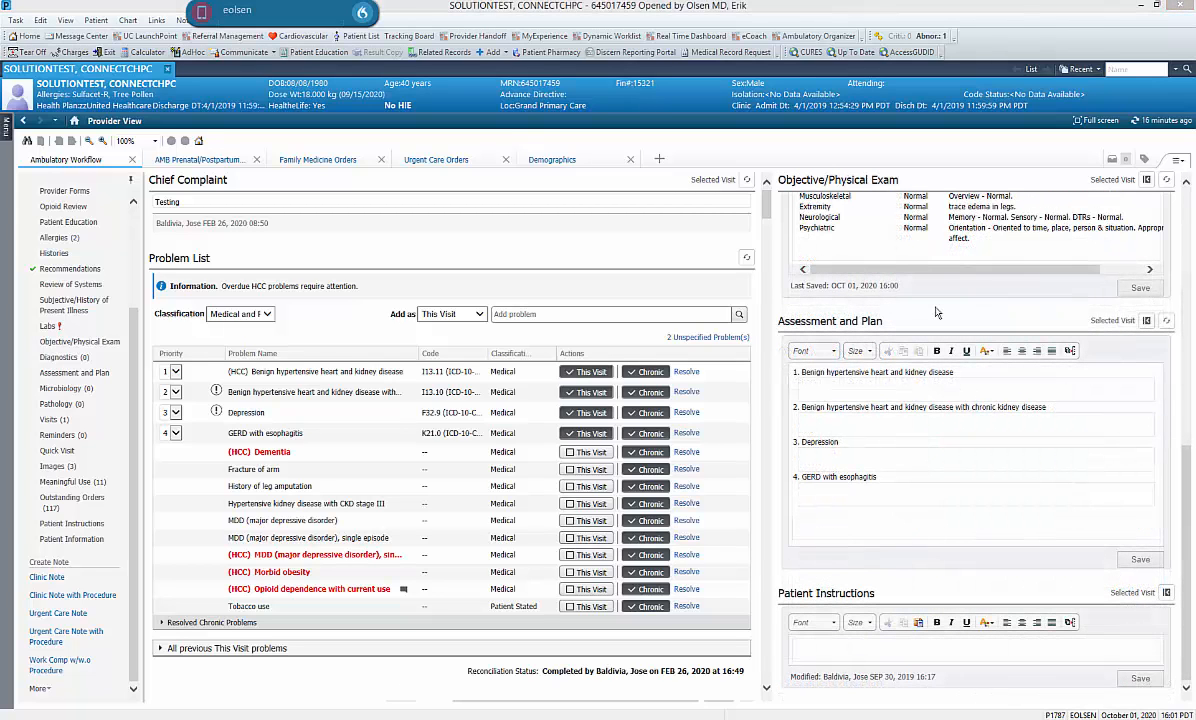
- Document under the first Assessment and Plan problem that the patient is stable on amlodipine and hydrochlorothiazide, continuing present management with a 3-month recheck
left_click(852, 387)
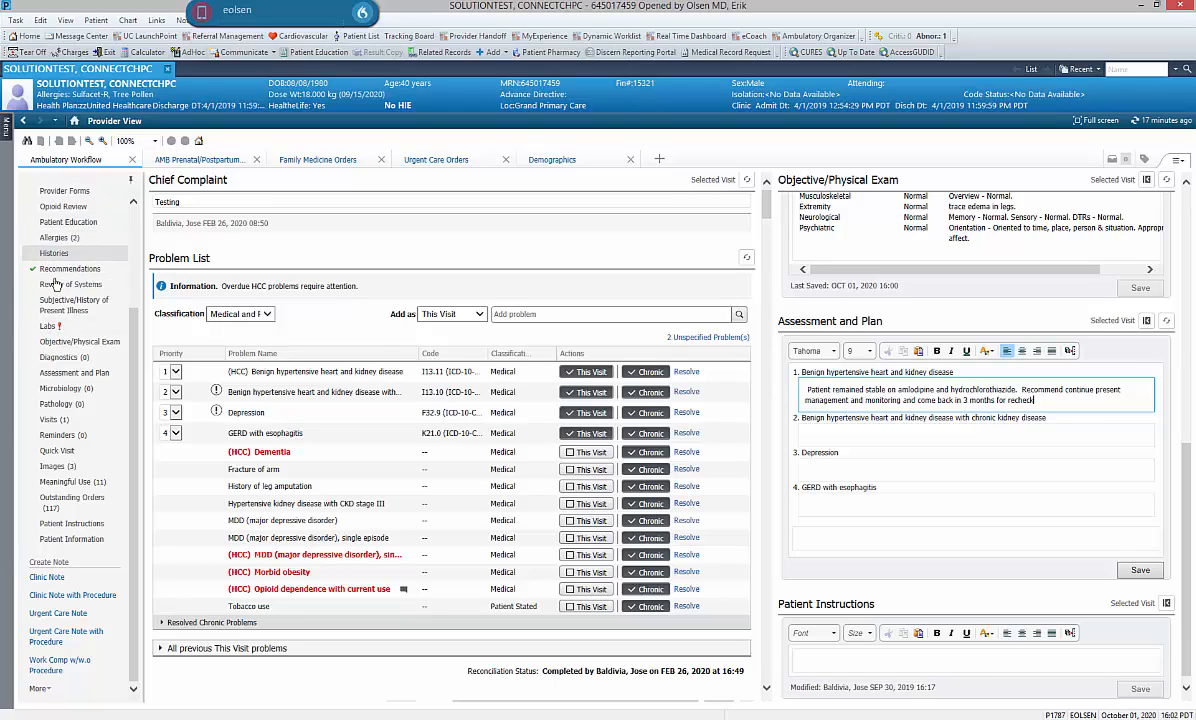
- Select the CBC, Comprehensive Metabolic Panel and Hemoglobin A1c favorites as new orders and open the orders for signature
scroll(60, 350, "up", 2)
left_click(70, 236)
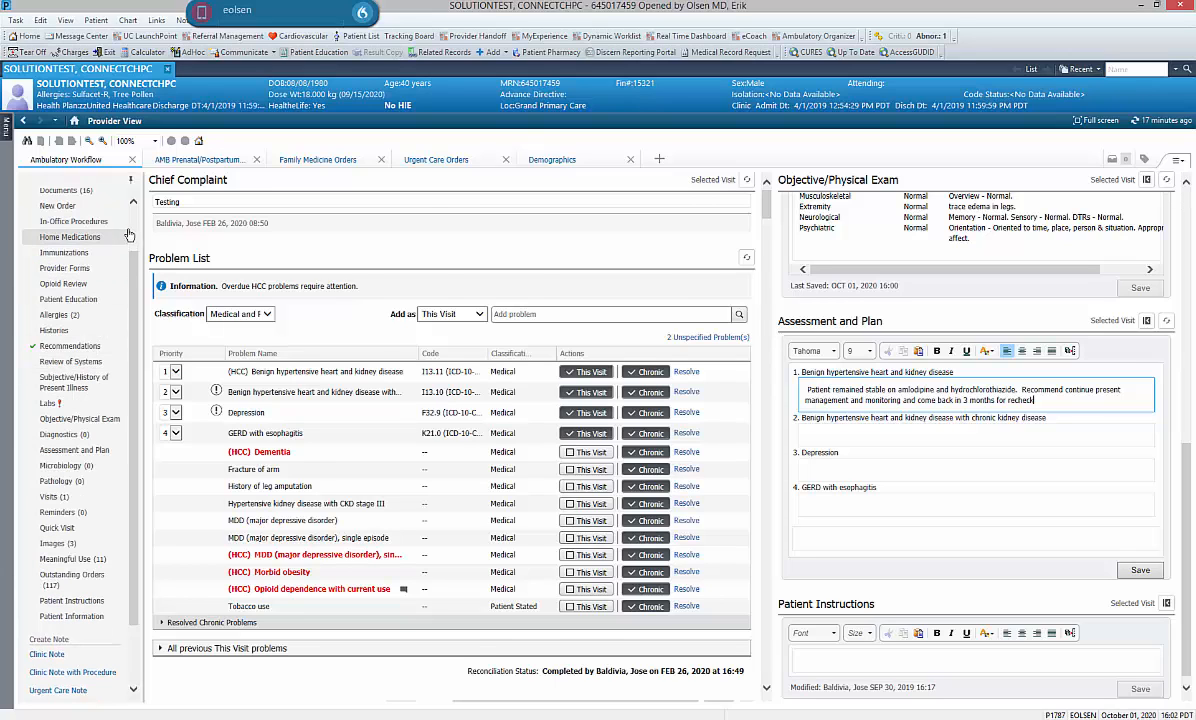
scroll(60, 265, "up", 1)
left_click(55, 264)
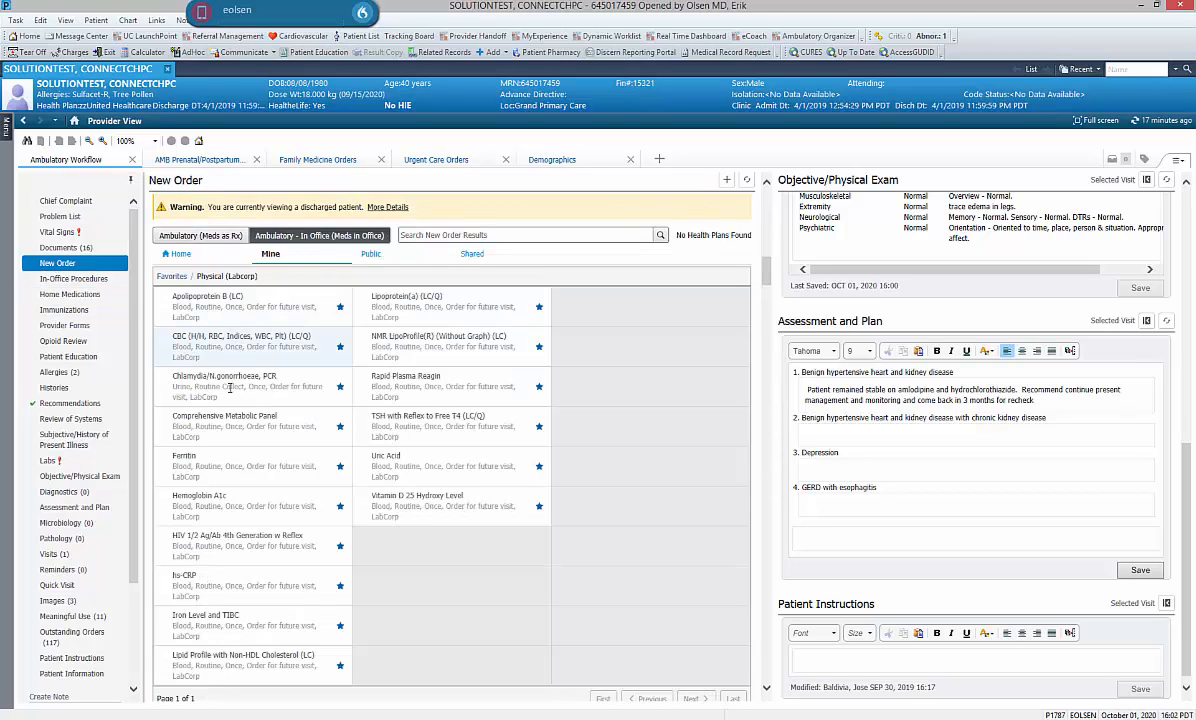
left_click(236, 344)
left_click(220, 426)
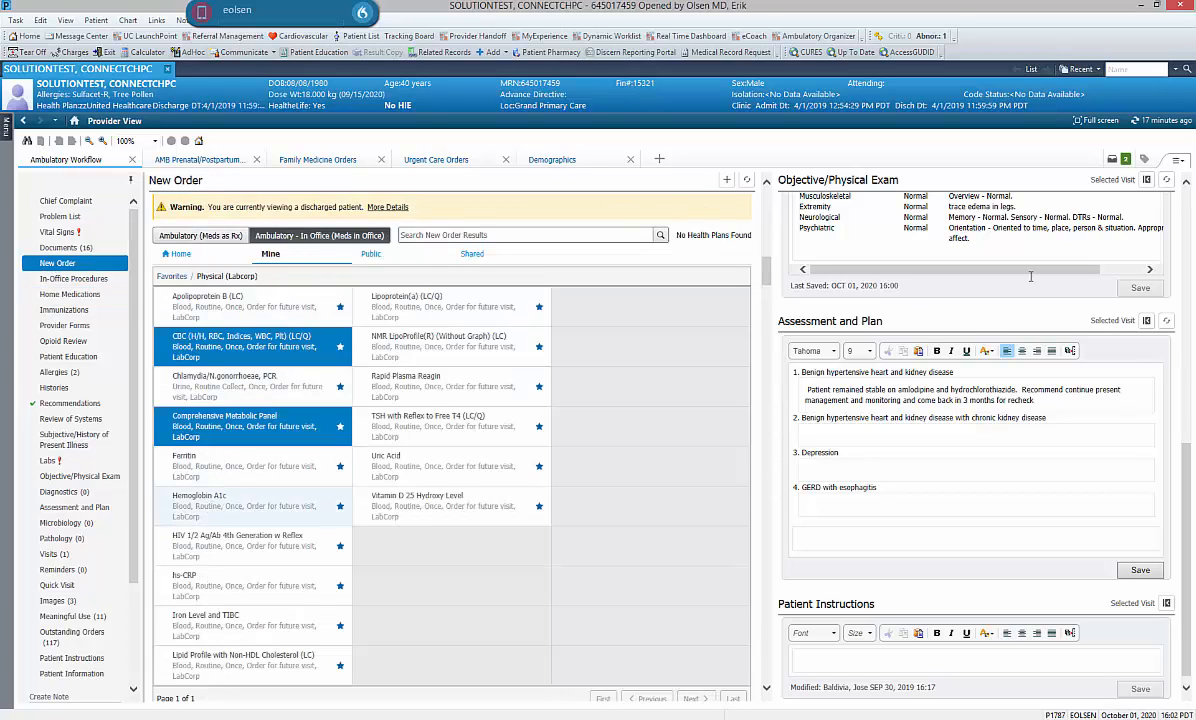
left_click(1112, 159)
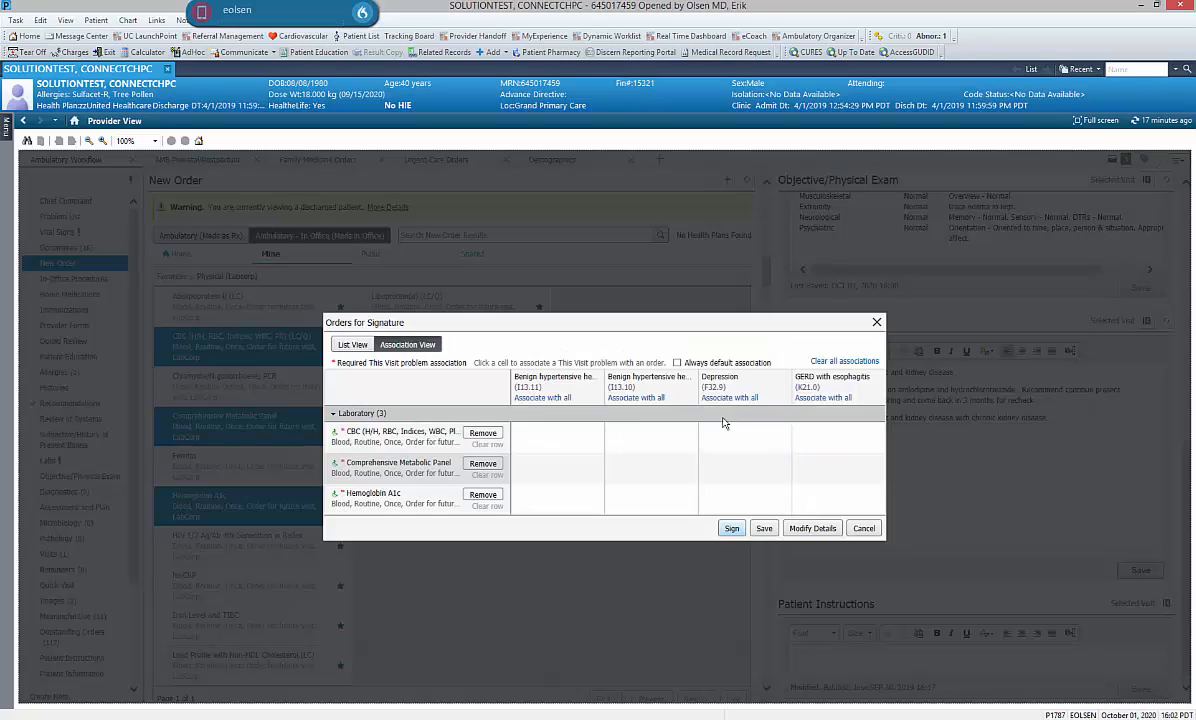
- Associate all three lab orders with the benign hypertensive heart and kidney disease problem (I13.11) and sign them
left_click(542, 397)
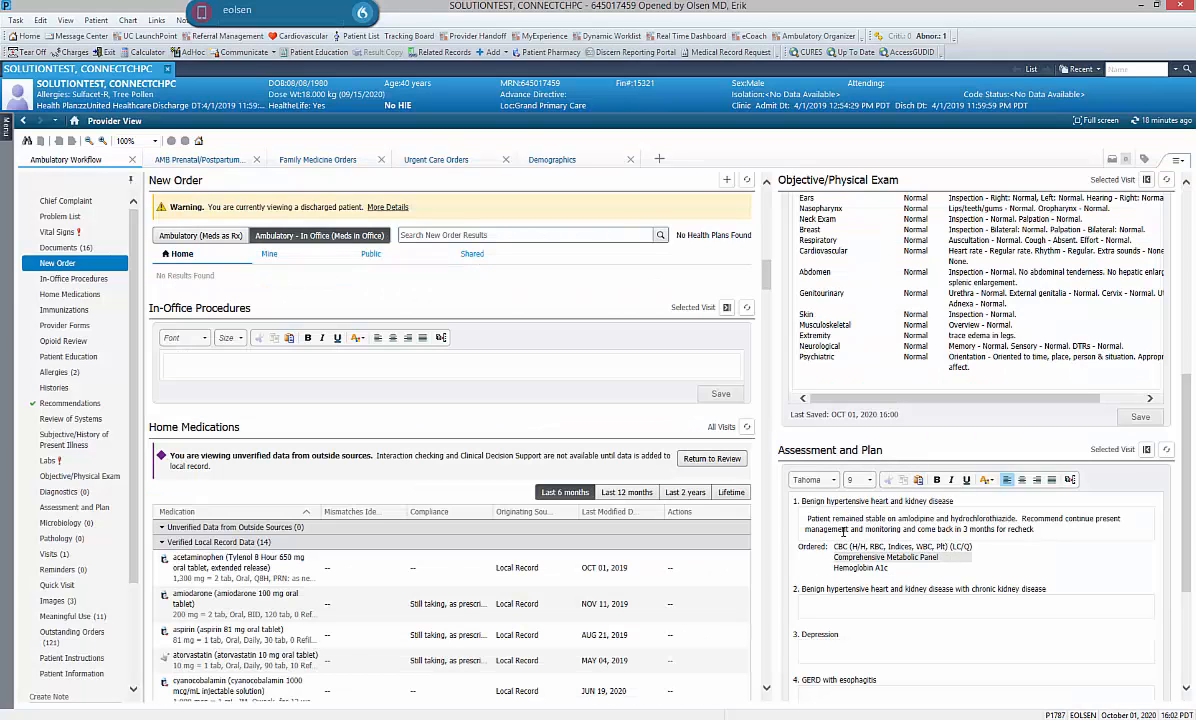
left_click(1054, 528)
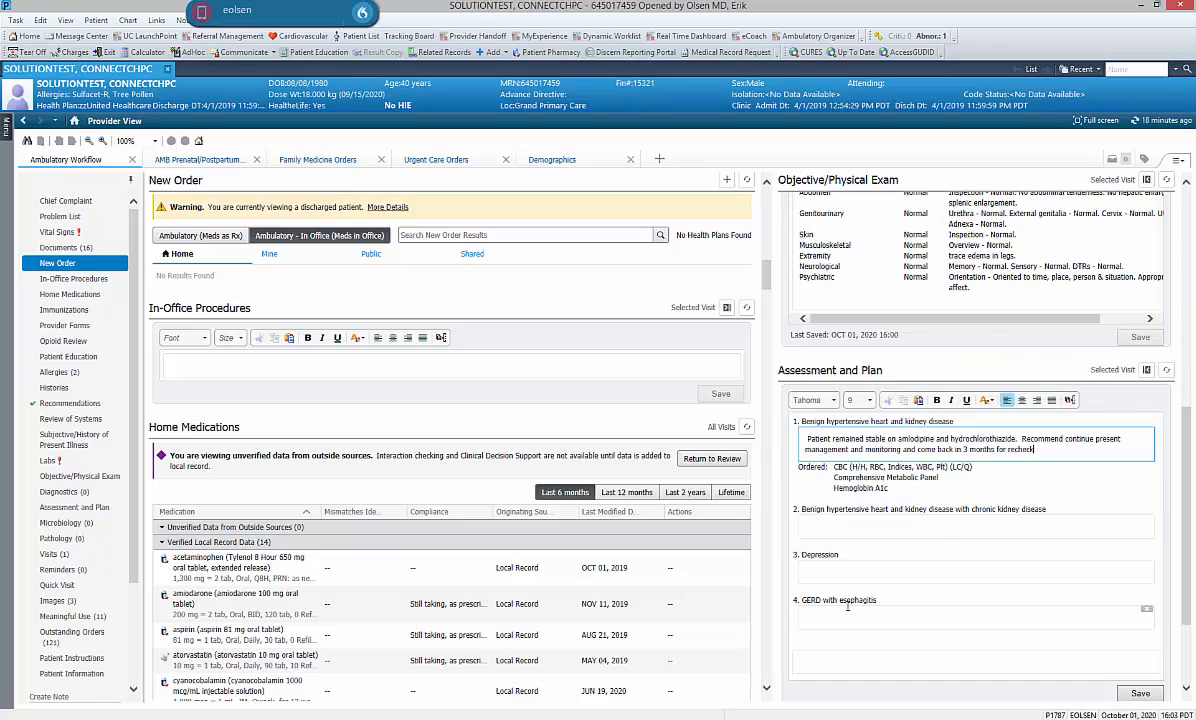
- Insert the "...plan_GERD" auto-text under the GERD with esophagitis problem in Assessment and Plan
scroll(834, 560, "down", 1)
scroll(835, 545, "down", 1)
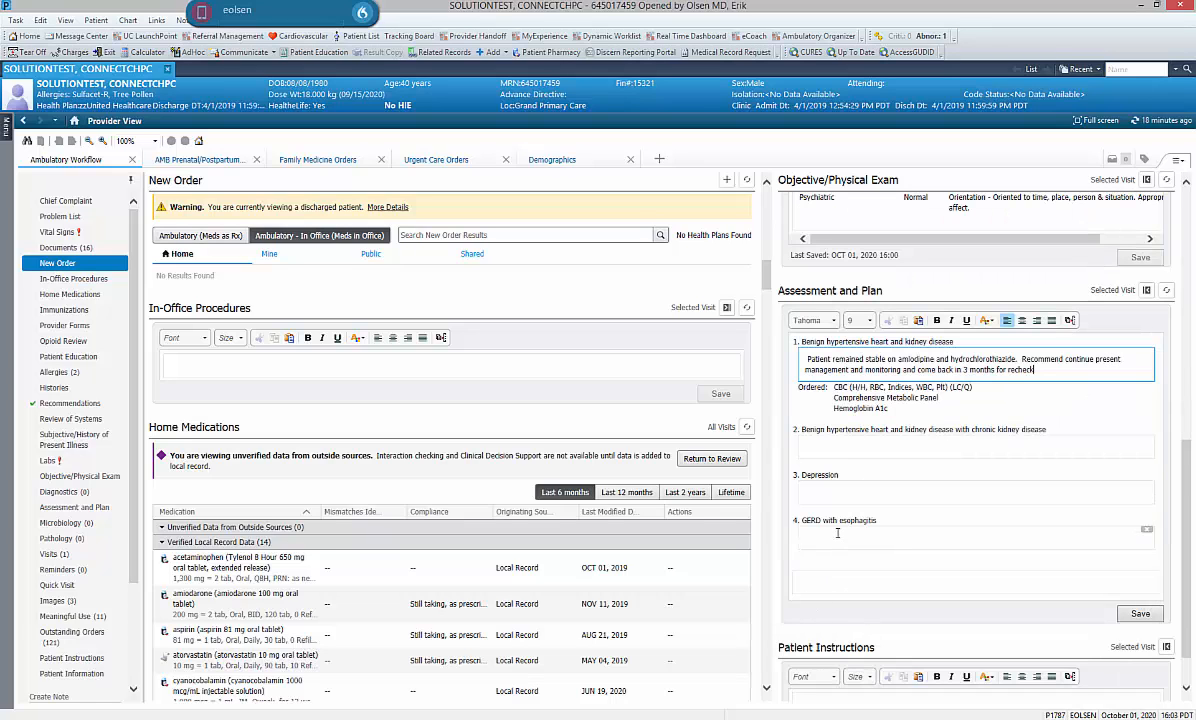
left_click(838, 533)
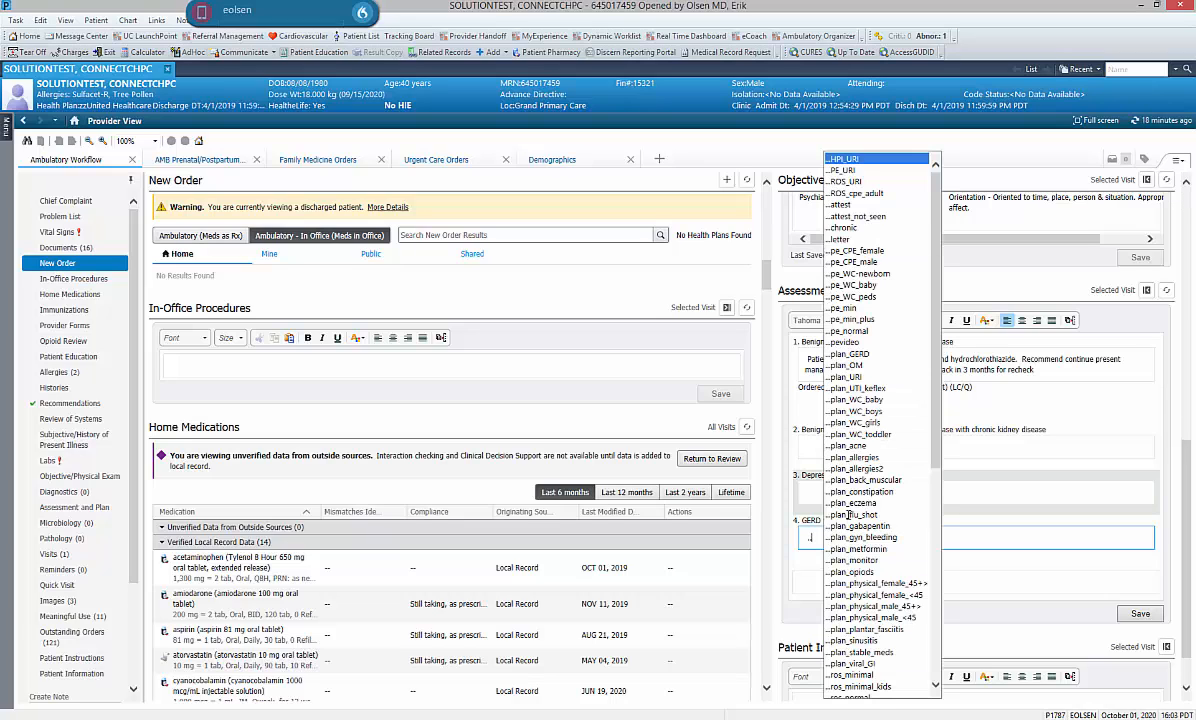
type("..[;a")
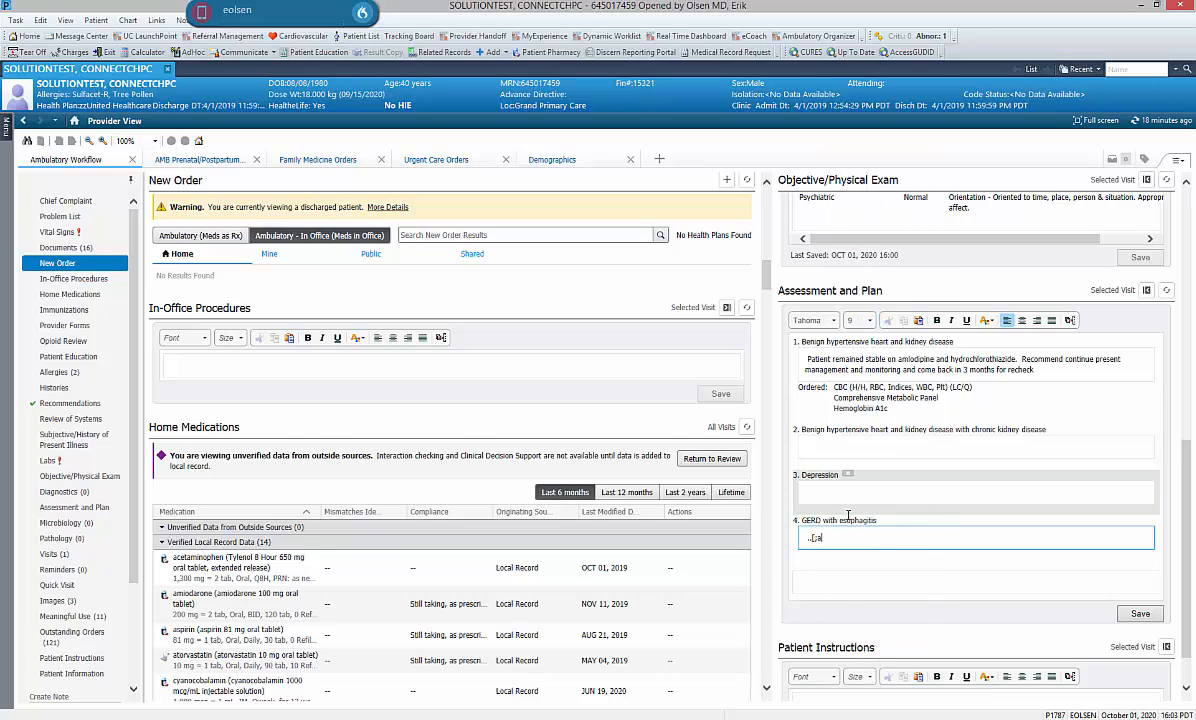
type(".pl.pl")
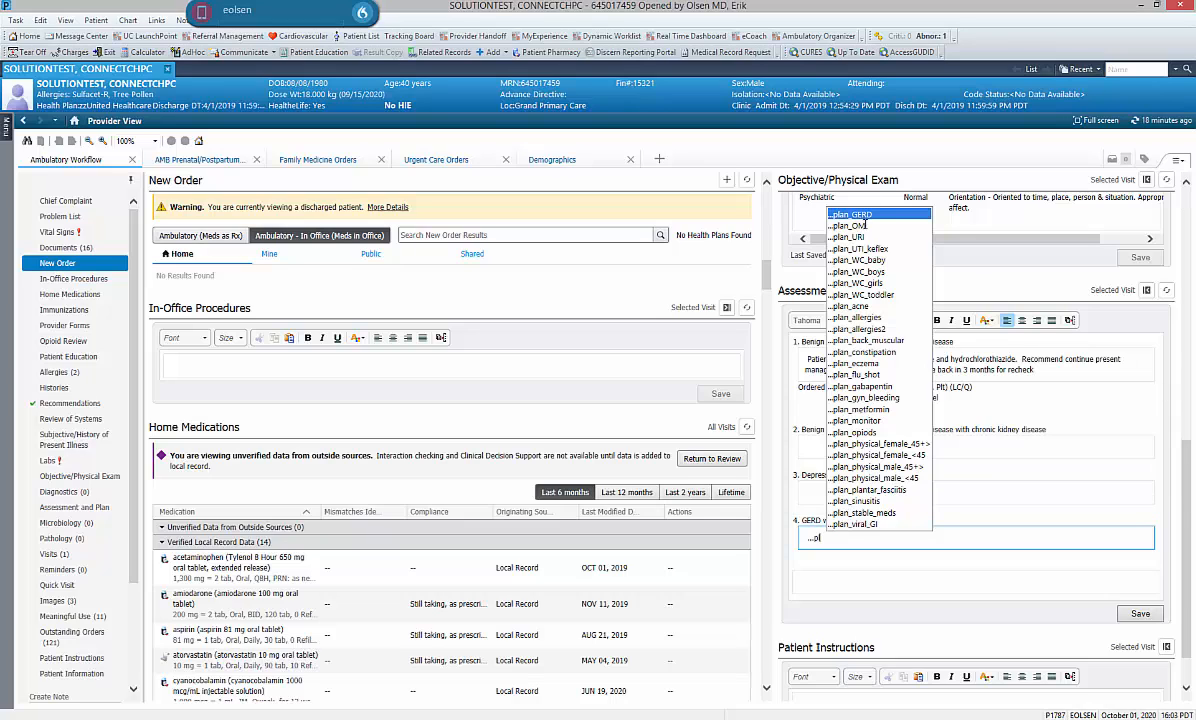
left_click(870, 215)
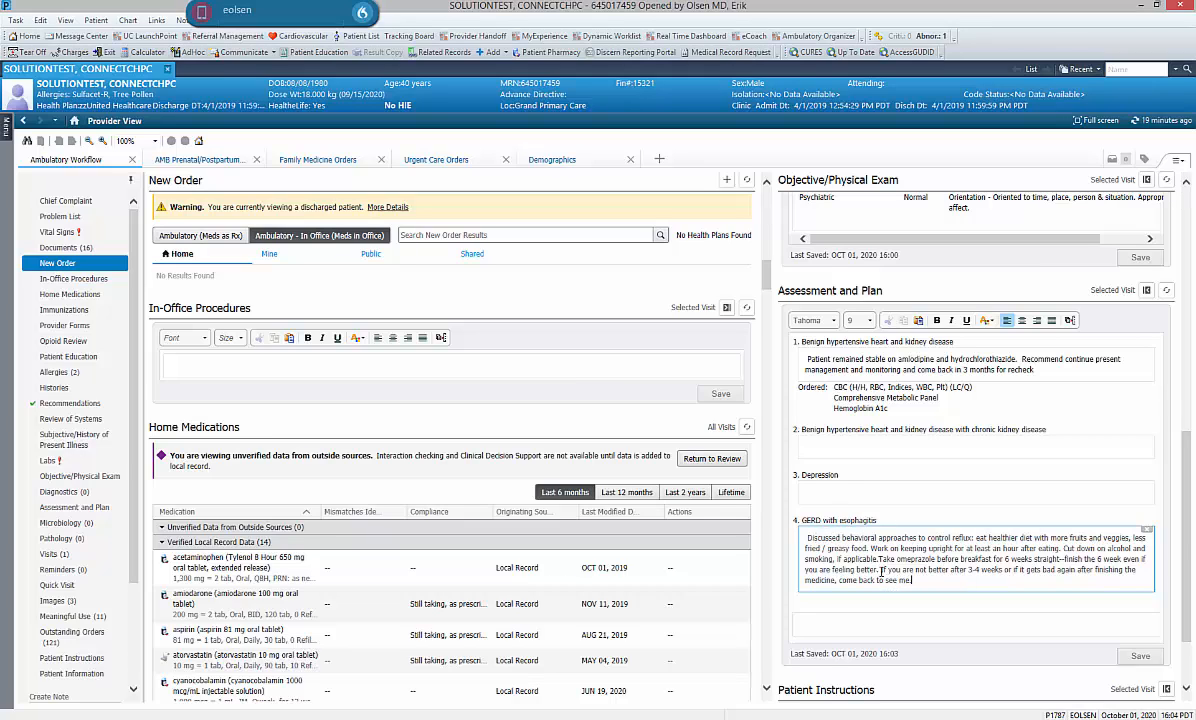
- Insert the "...plan_physical_female_45+" auto-text under the second Assessment and Plan problem, benign hypertensive heart and kidney disease with chronic kidney disease
left_click(948, 442)
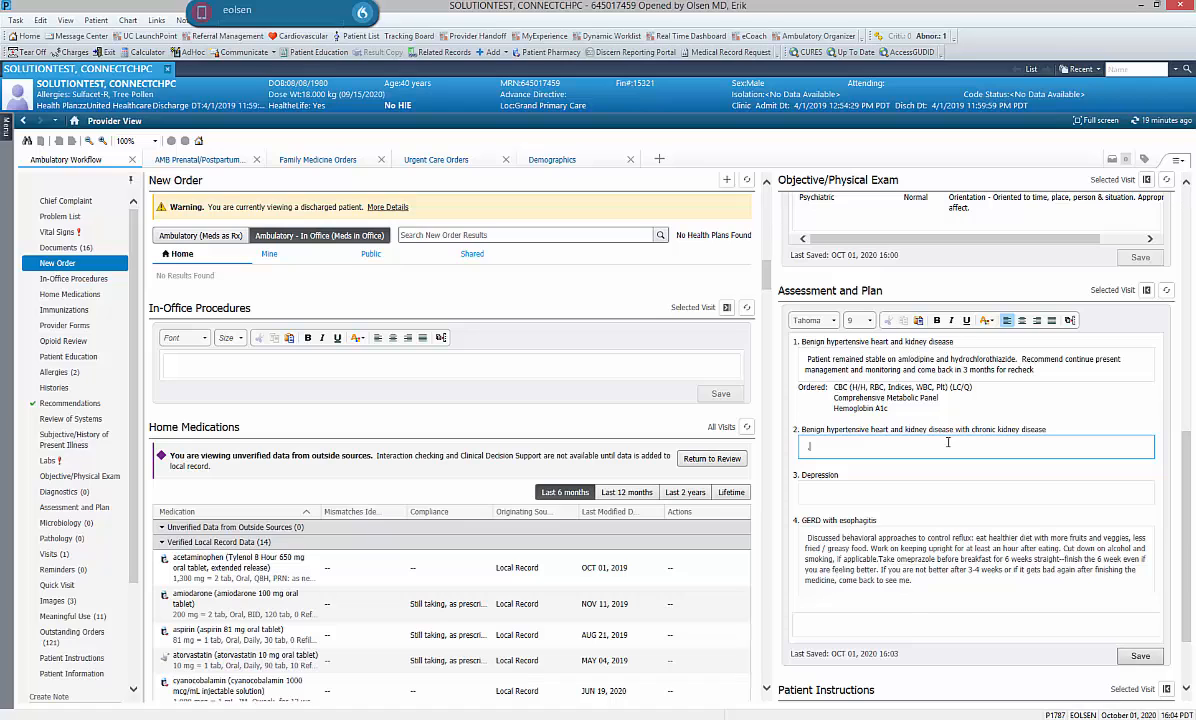
type("..pl")
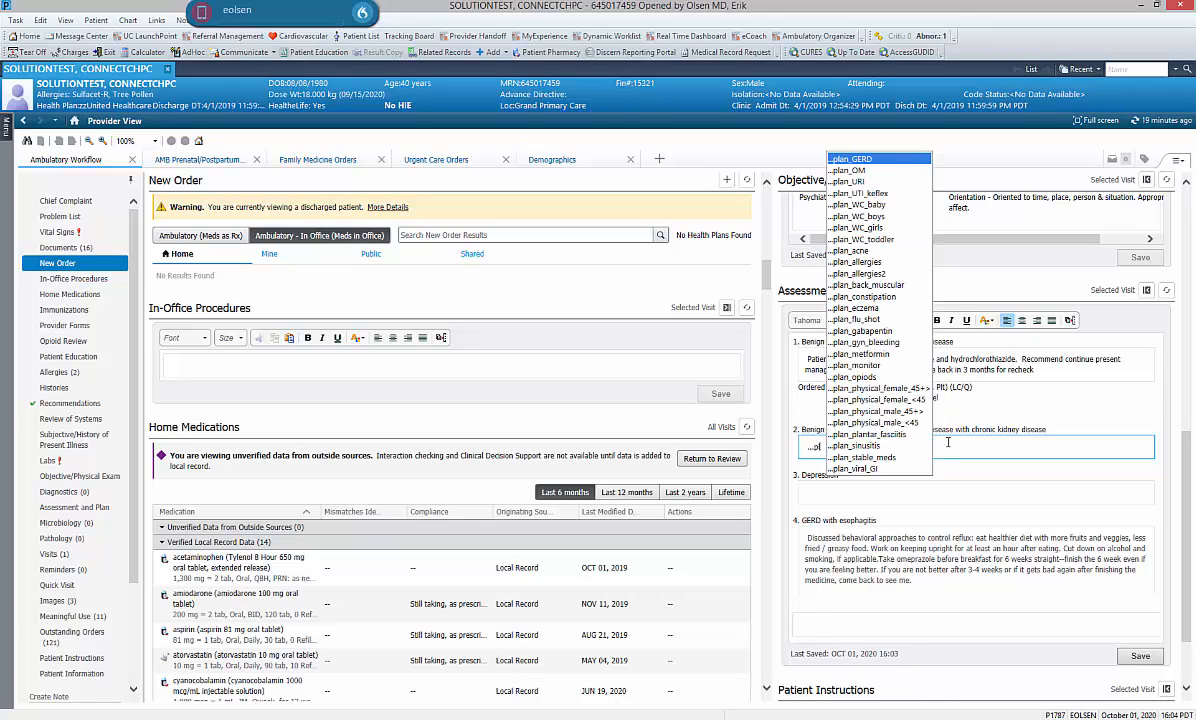
key("Down")
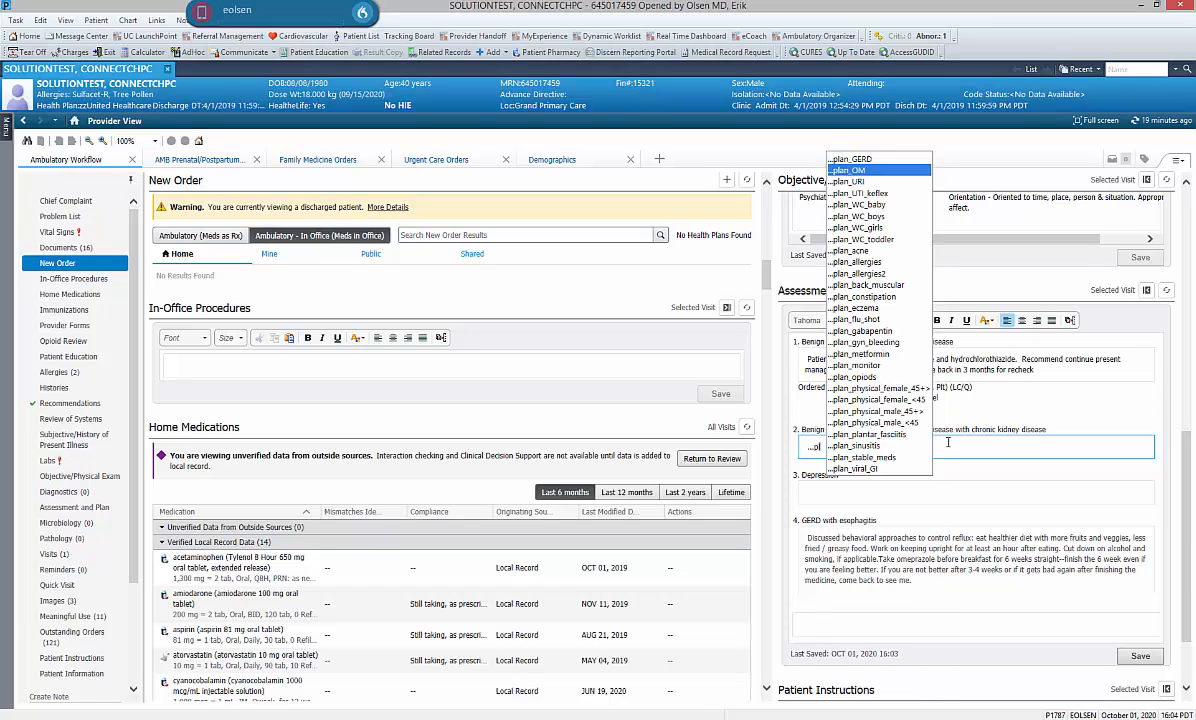
key("Down")
key("Down")
key("Down")
key("Down")
key("Down")
key("Down")
key("Down")
key("Down")
key("Down")
key("Down")
key("Down")
key("Down")
key("Down")
key("Down")
key("Down")
key("Down")
key("Down")
key("Down")
key("Down")
key("Down")
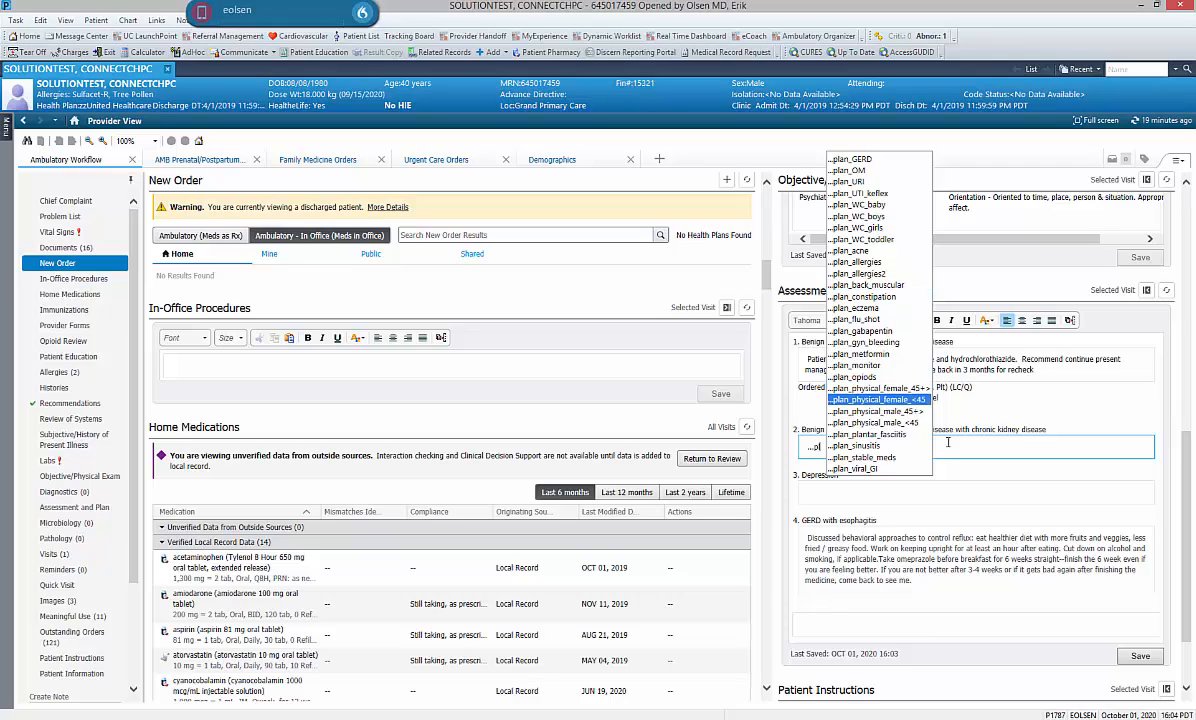
key("Up")
key("Return")
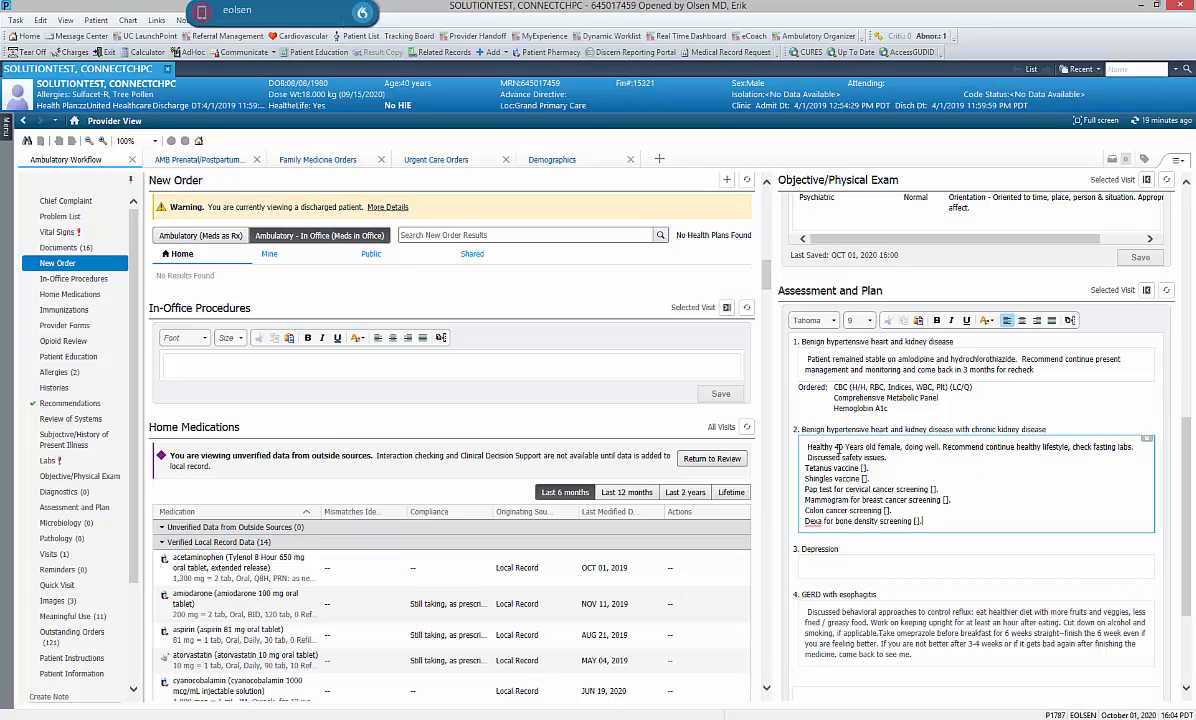
- Replace the empty bracket placeholder after Tetanus vaccine with "up-to-date" in the second problem's plan
double_click(866, 469)
type("up-to-date")
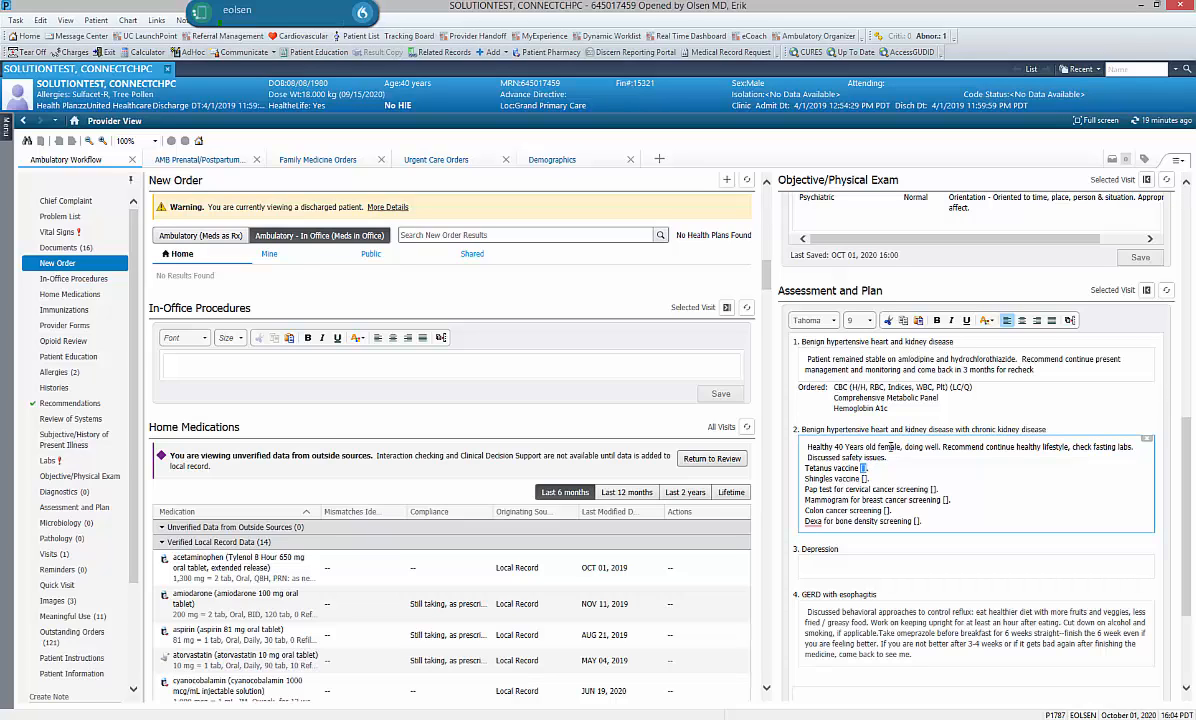